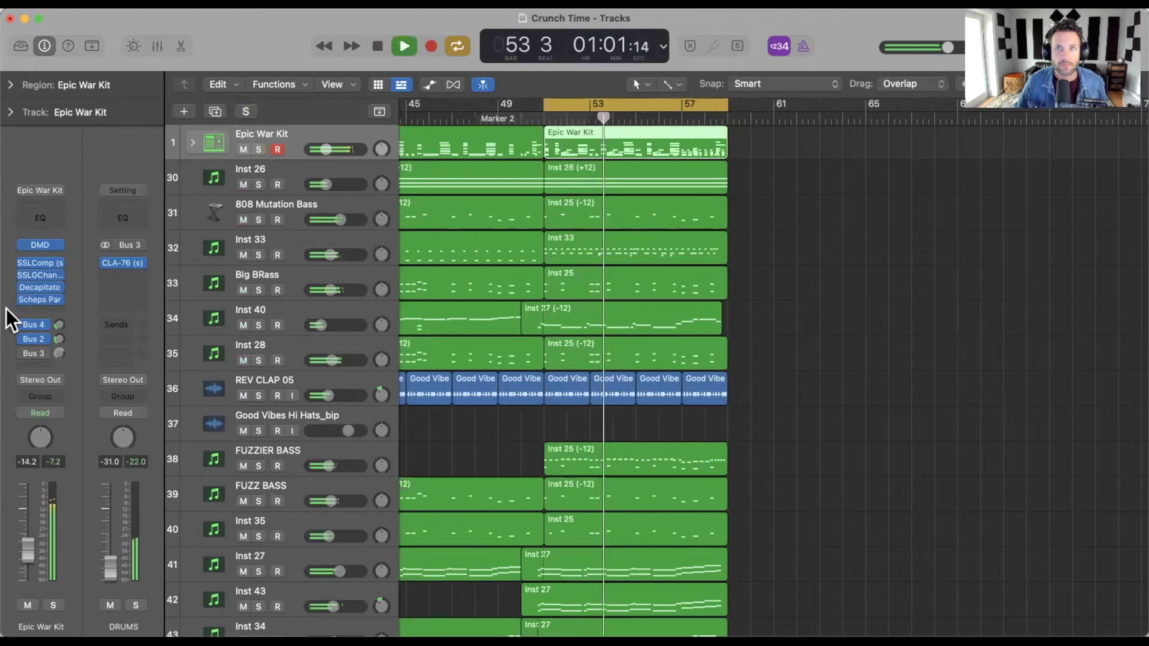
# - Solo the Epic War Kit track and audition the drums on their own
pyautogui.moveTo(16, 301)
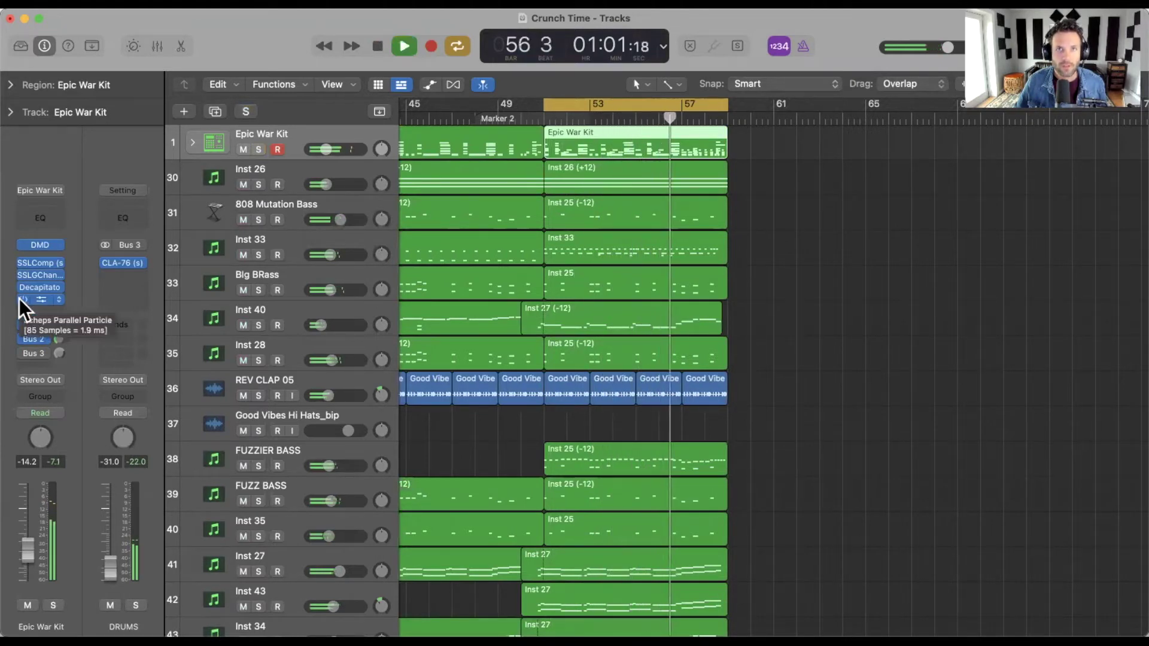
pyautogui.press('space')
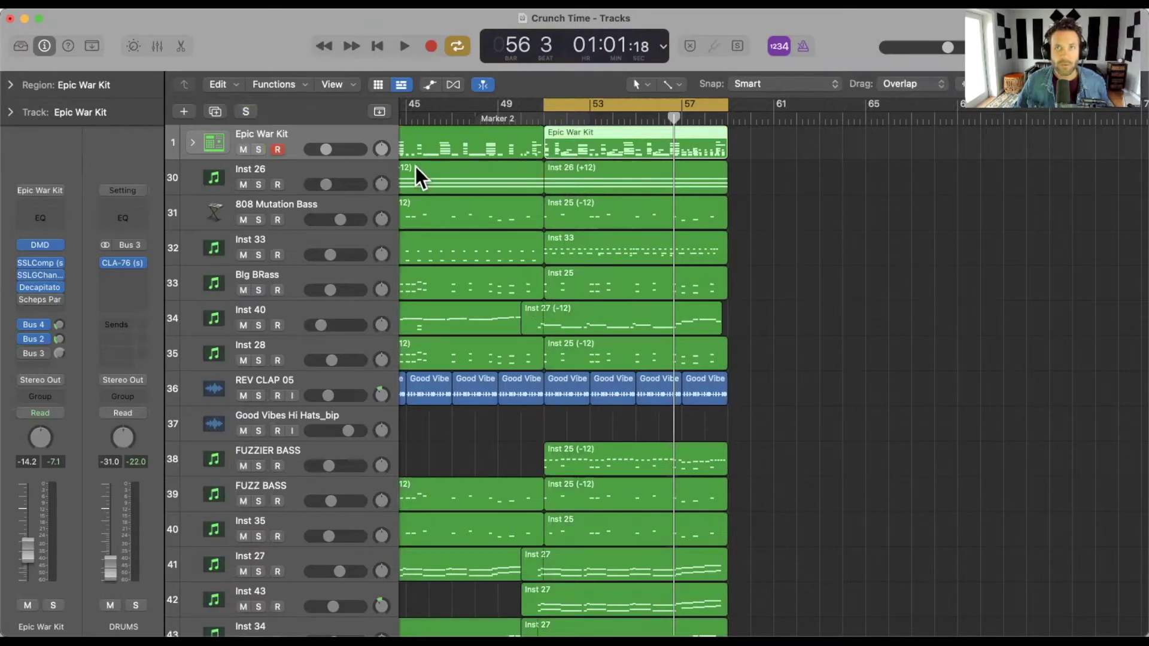
pyautogui.press('s')
pyautogui.press('space')
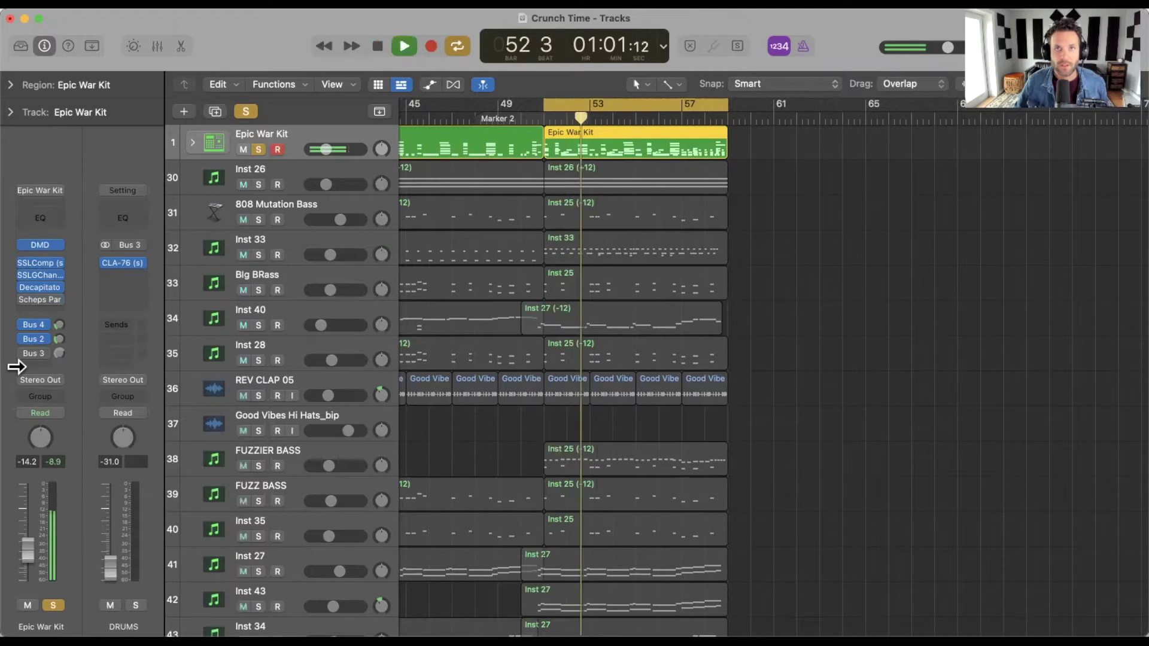
pyautogui.press('space')
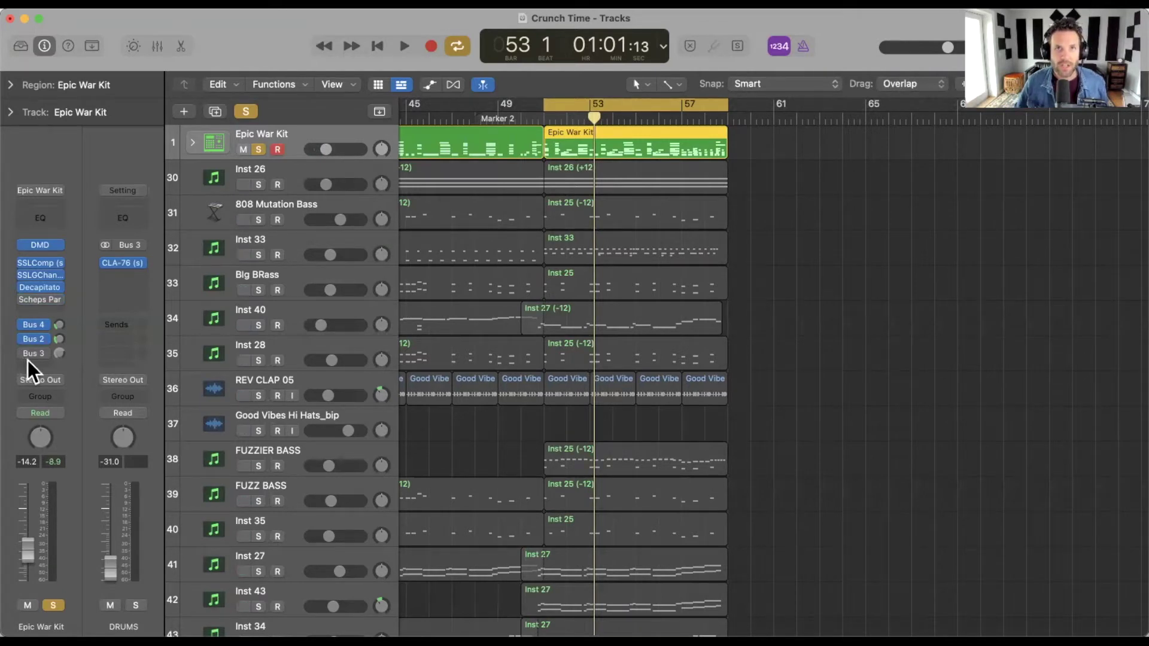
# - Add a new send to Bus 4 on the Epic War Kit channel and reset its send level to the default
pyautogui.click(26, 361)
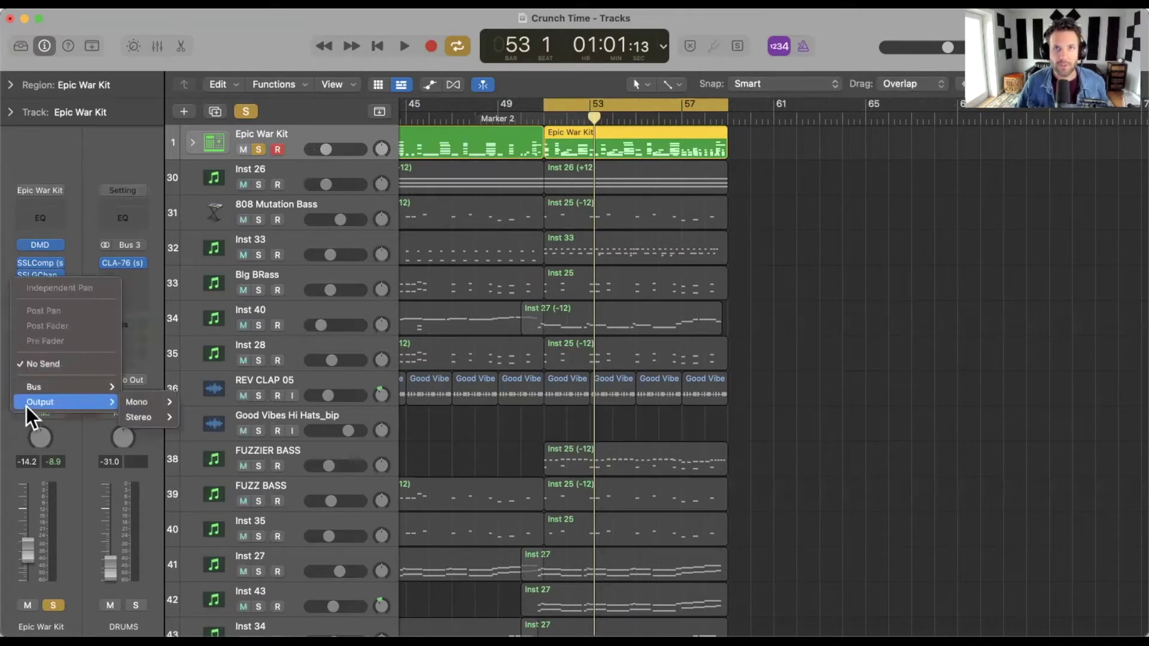
pyautogui.moveTo(45, 393)
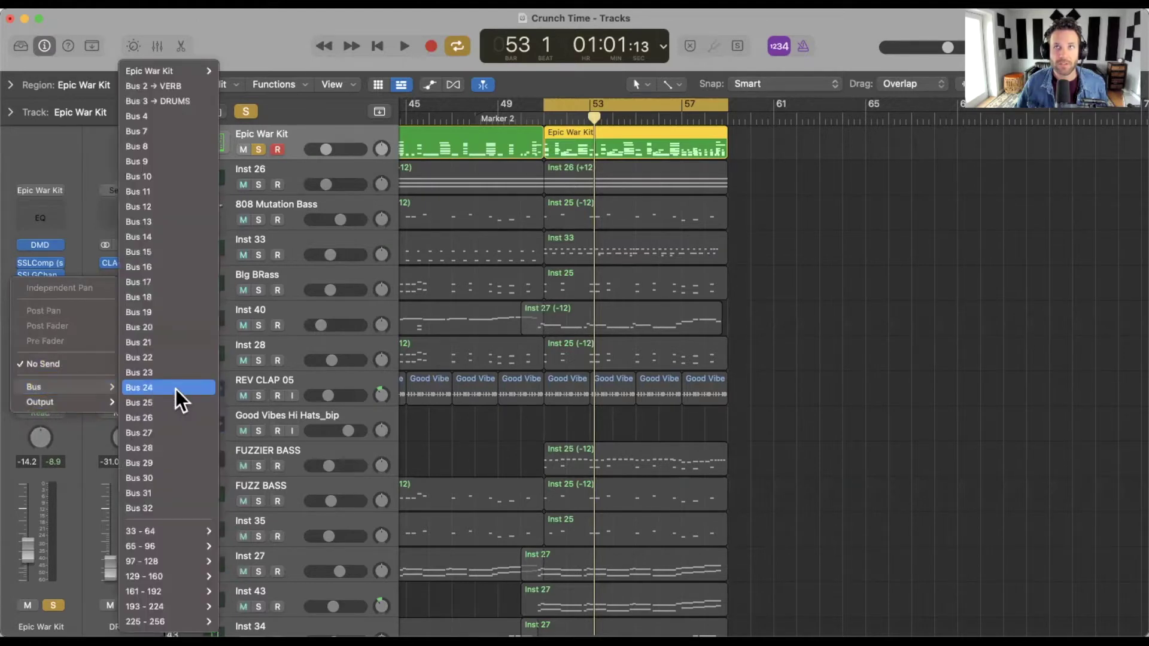
pyautogui.click(170, 118)
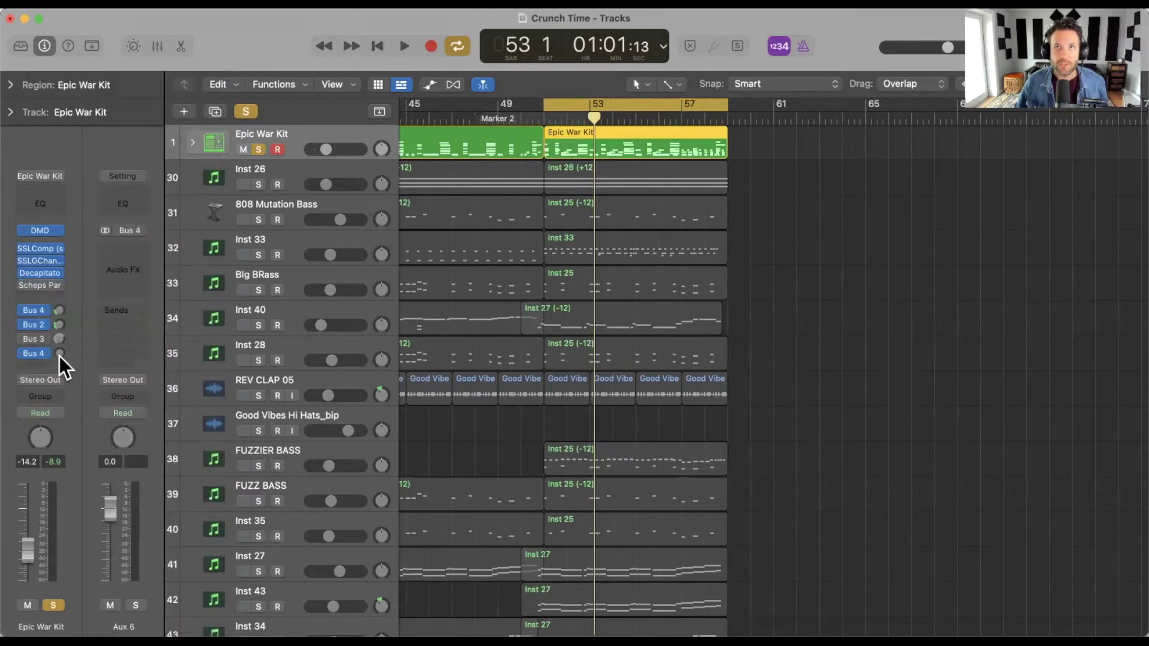
pyautogui.keyDown('alt'); pyautogui.click(59, 353); pyautogui.keyUp('alt')
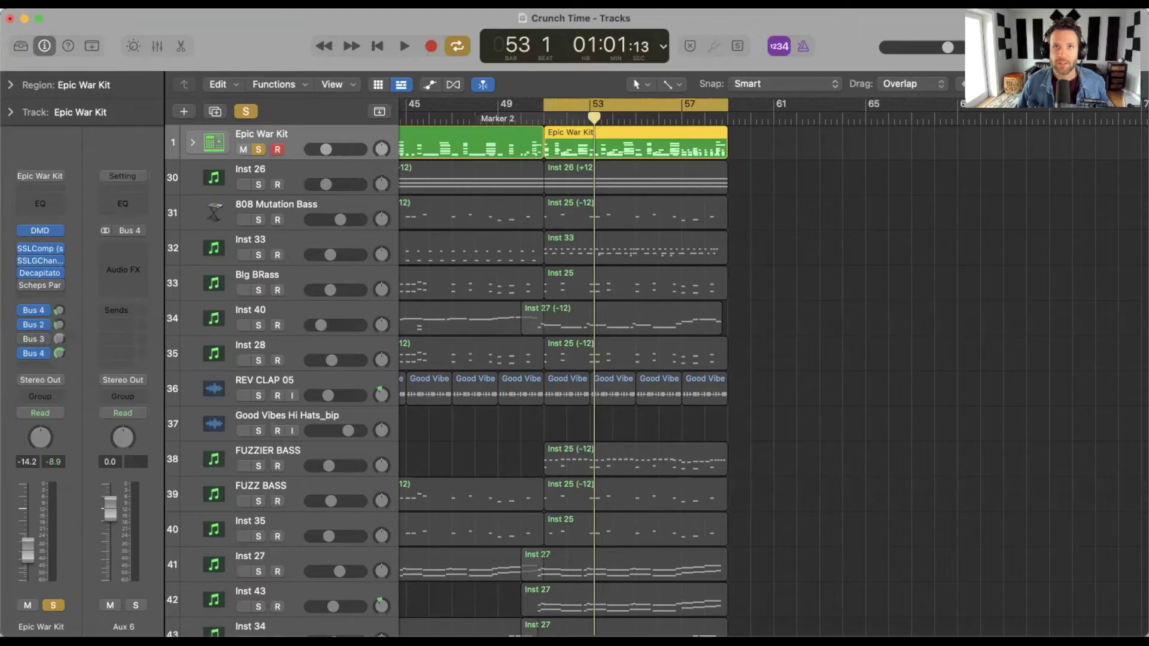
# - Rename the new Bus 4 aux channel to DRUM COMP
pyautogui.doubleClick(124, 626)
pyautogui.write('DRUM COMP')
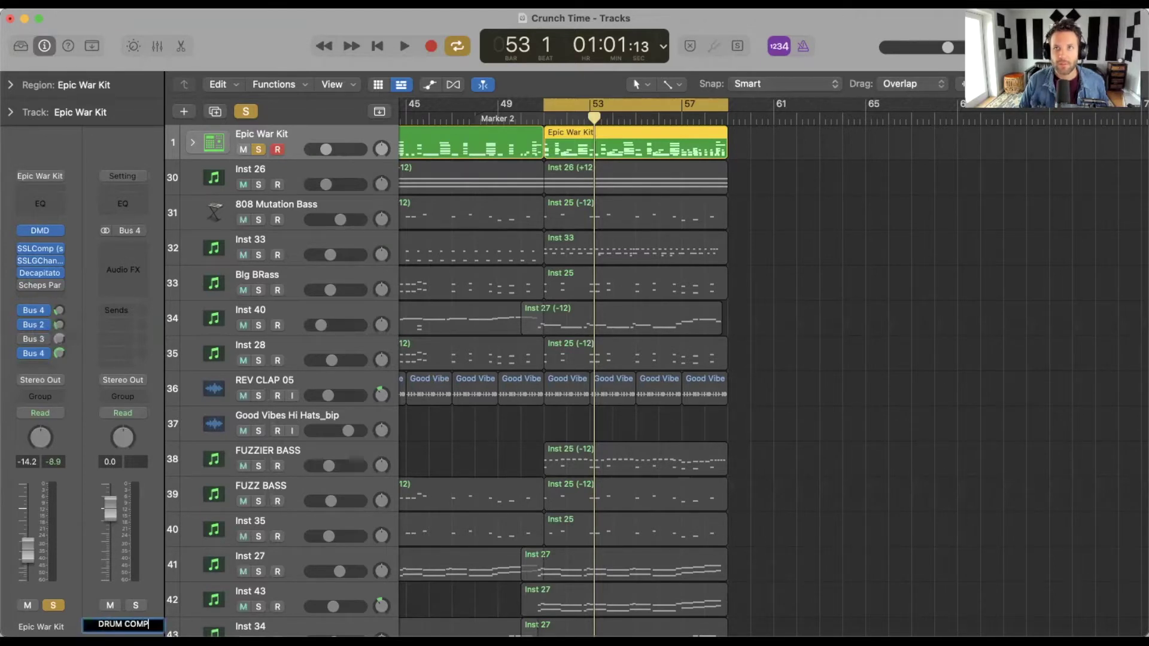
pyautogui.press('Return')
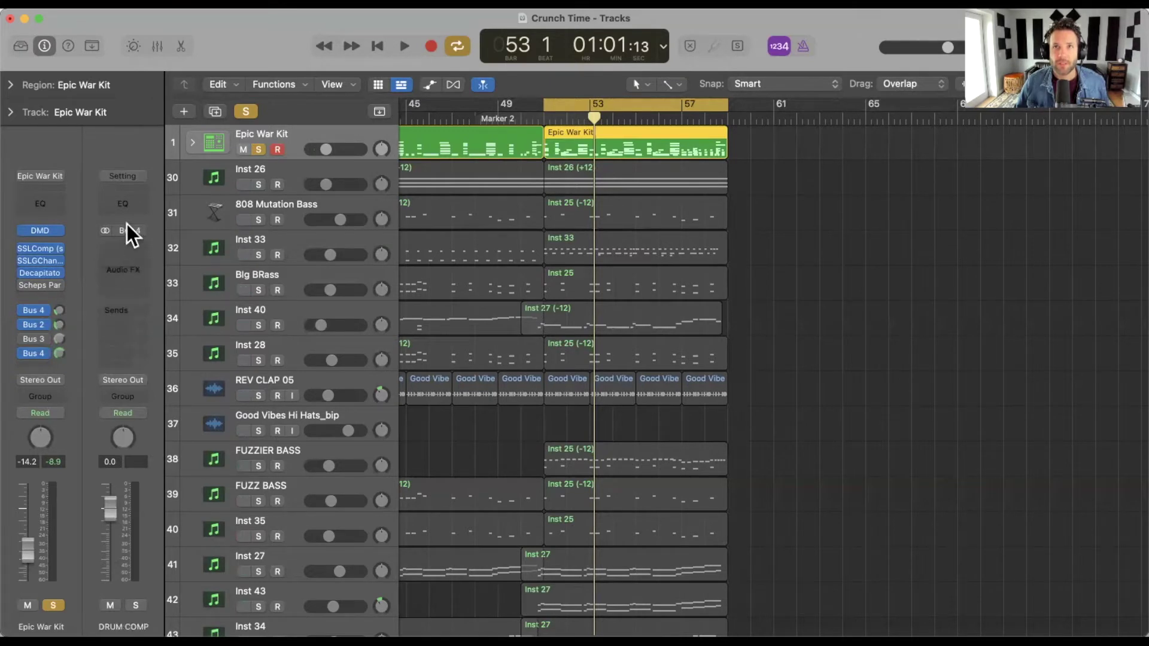
# - Insert the Waves CLA-2A (s) stereo compressor on the DRUM COMP aux
pyautogui.click(119, 245)
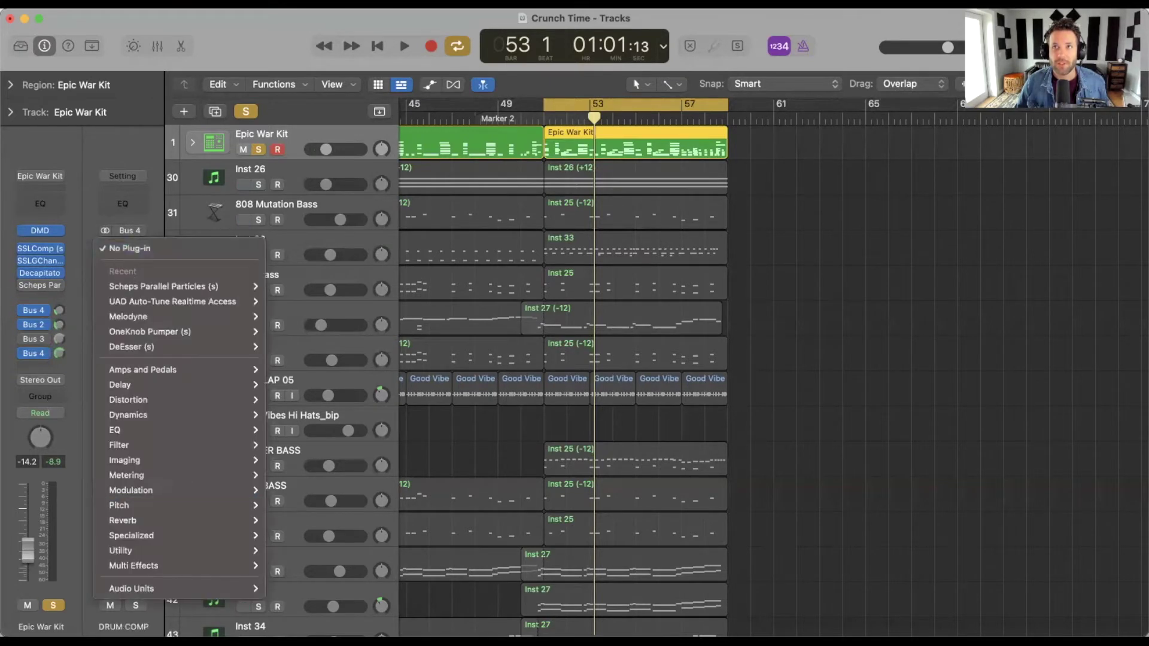
pyautogui.moveTo(141, 589)
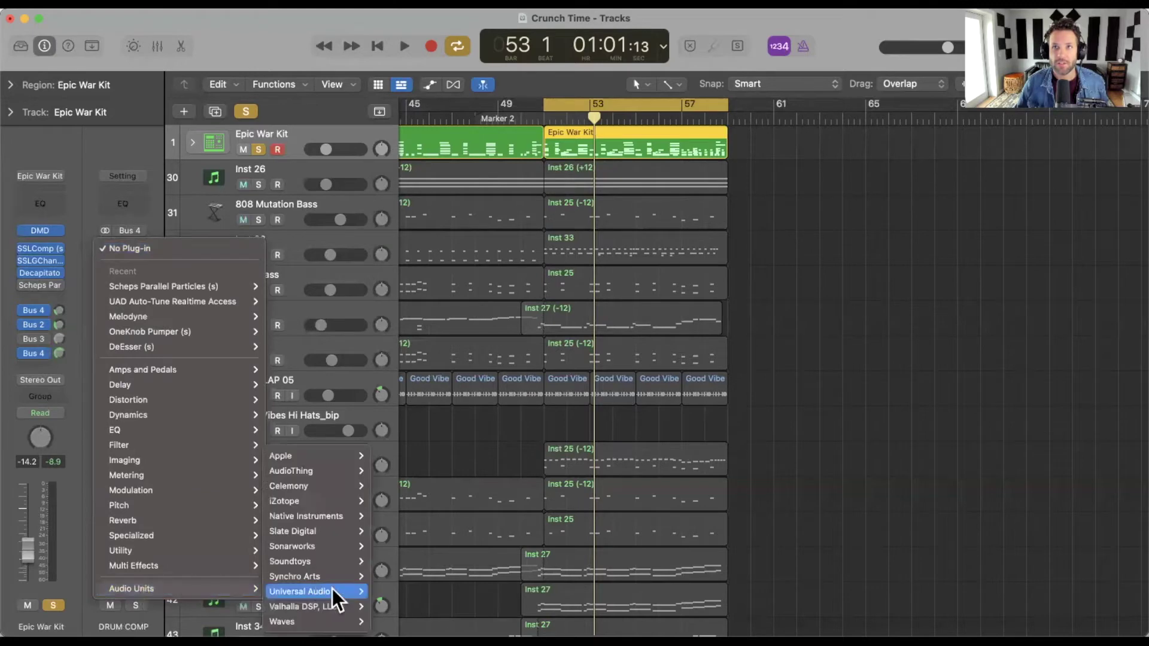
pyautogui.moveTo(299, 622)
pyautogui.moveTo(409, 453)
pyautogui.moveTo(401, 489)
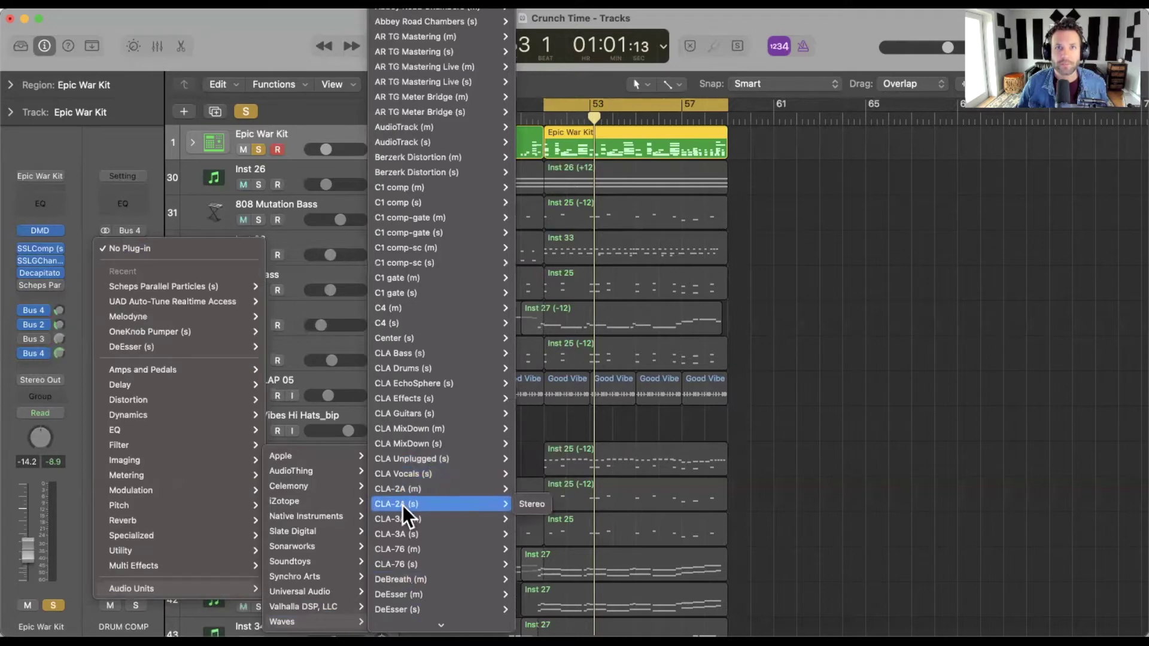
pyautogui.click(403, 505)
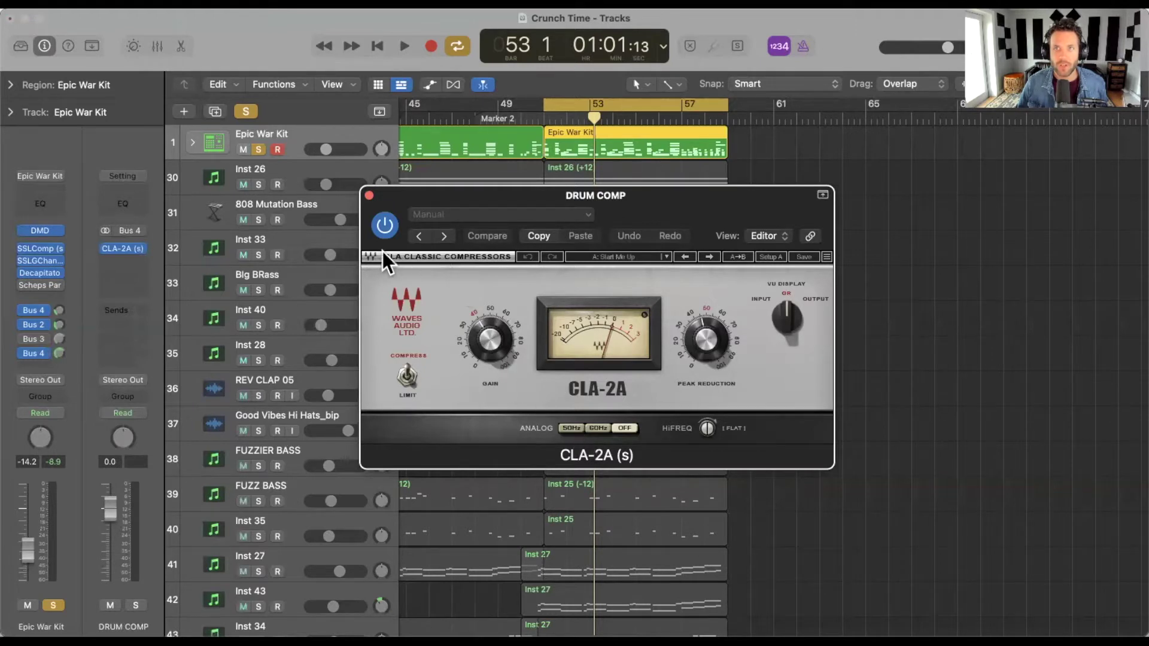
# - Load the Vox factory preset in the CLA-2A compressor
pyautogui.click(421, 217)
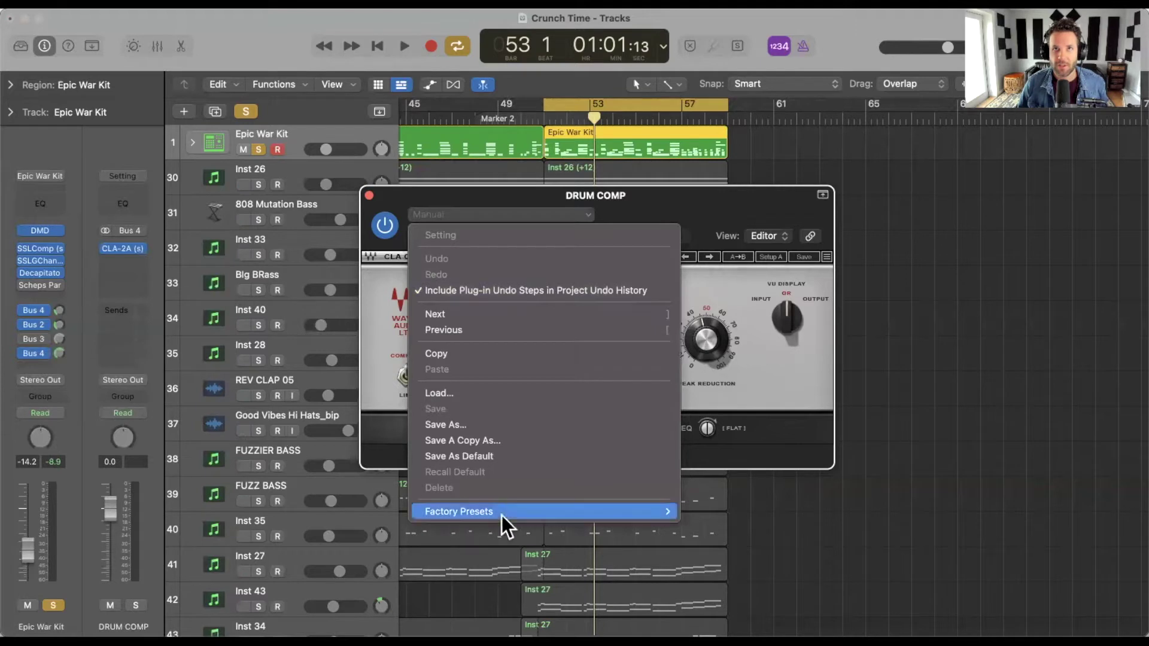
pyautogui.moveTo(670, 512)
pyautogui.click(749, 490)
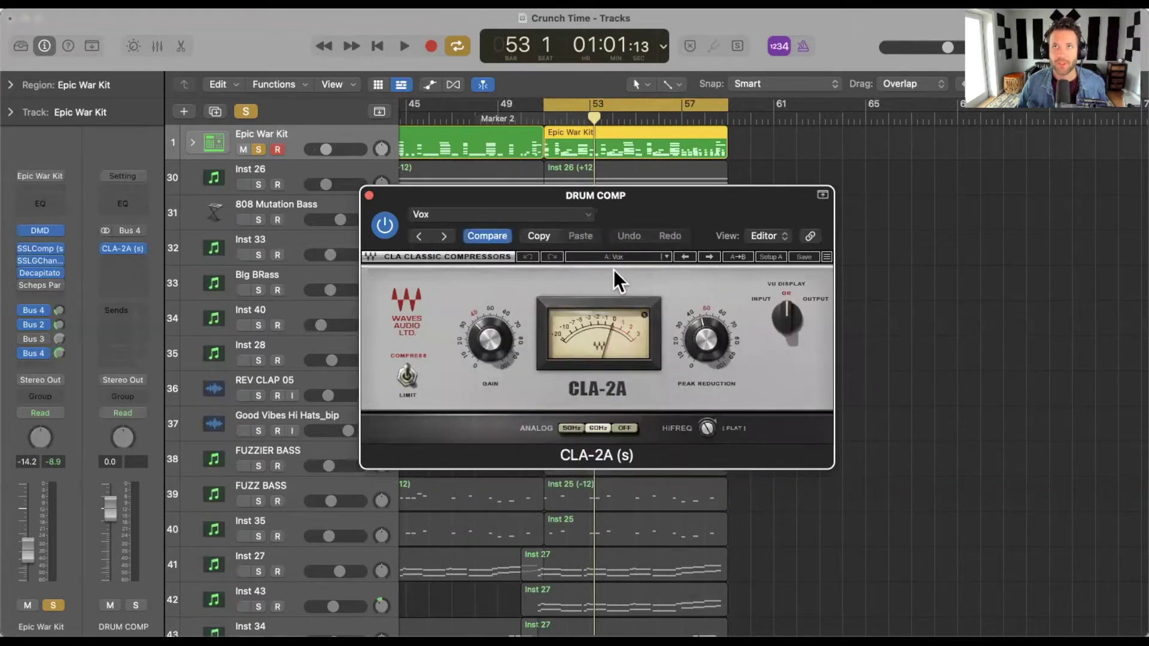
# - Set the CLA-2A's peak reduction to about 60 and fine-tune its gain during playback, then close the compressor
pyautogui.press('space')
pyautogui.moveTo(696, 347); pyautogui.dragTo(705, 375)
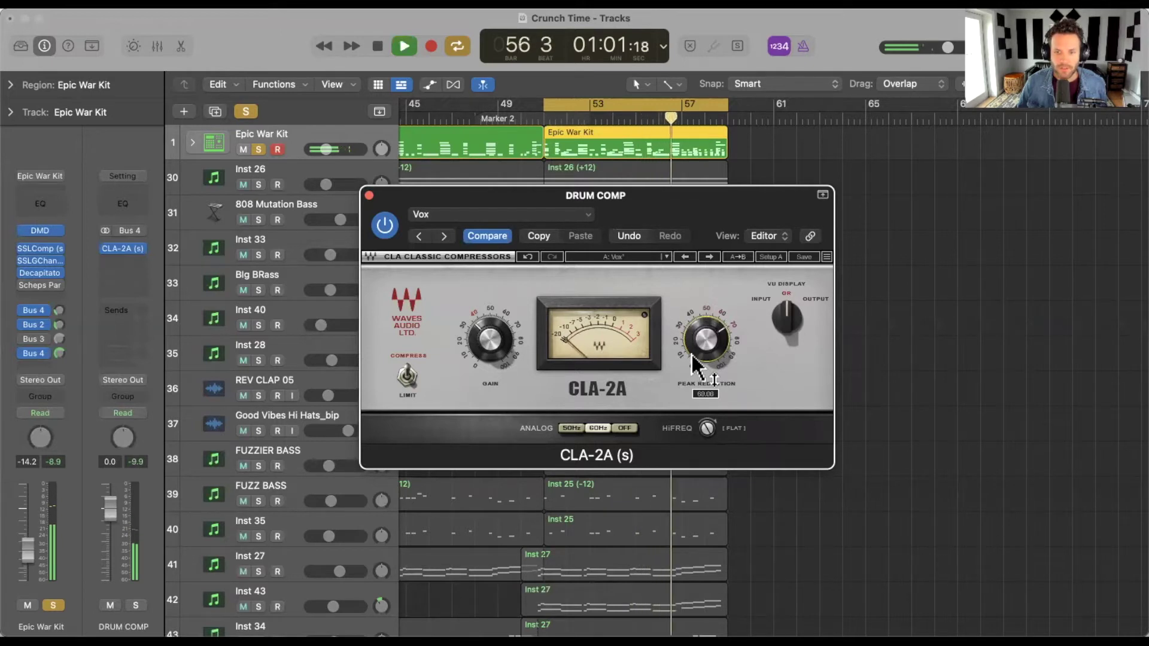
pyautogui.moveTo(505, 353); pyautogui.dragTo(503, 354)
pyautogui.press('space')
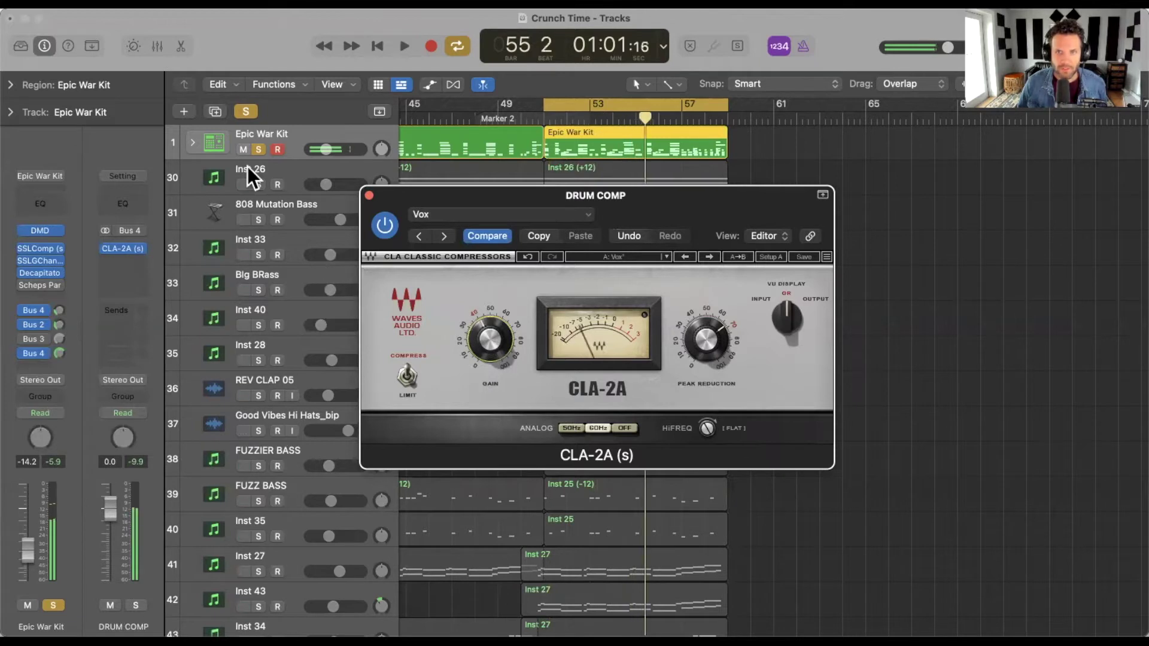
pyautogui.click(370, 195)
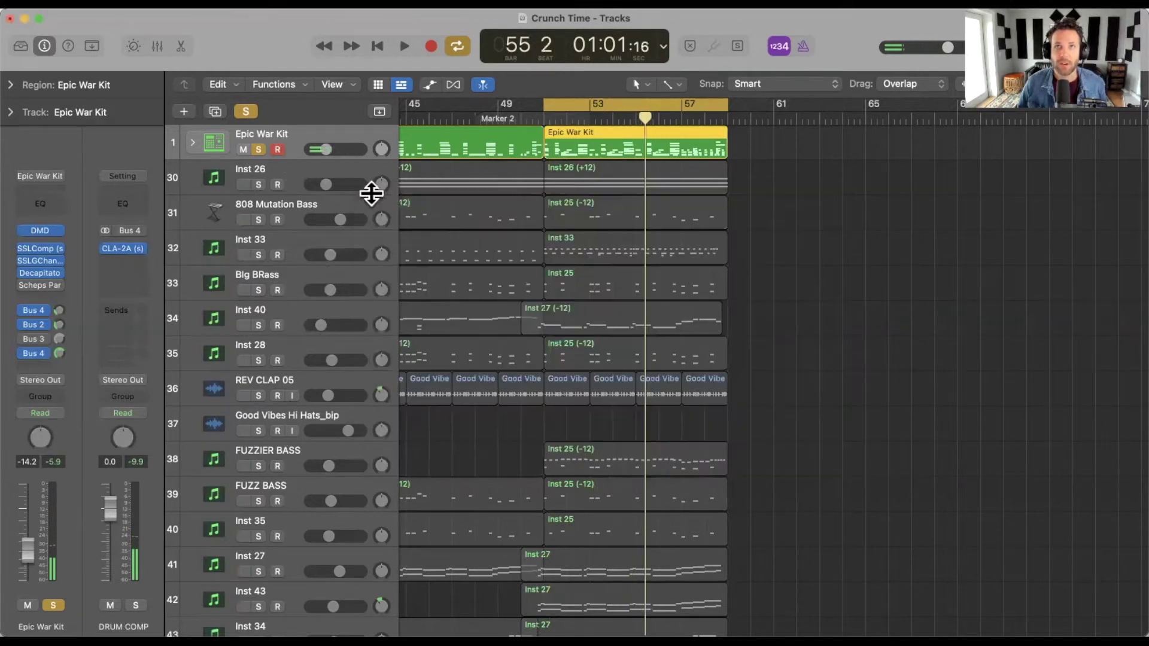
# - Balance the DRUM COMP fader to -5.5 dB while playing the soloed drums, then unsolo them and stop playback
pyautogui.press('space')
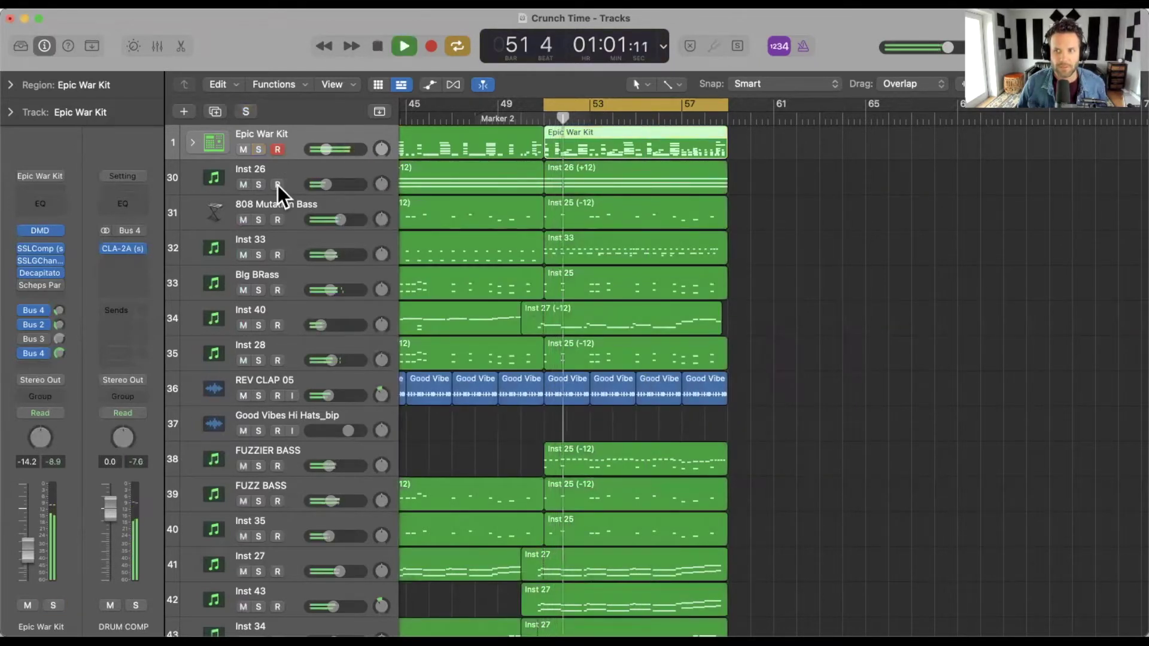
pyautogui.press('s')
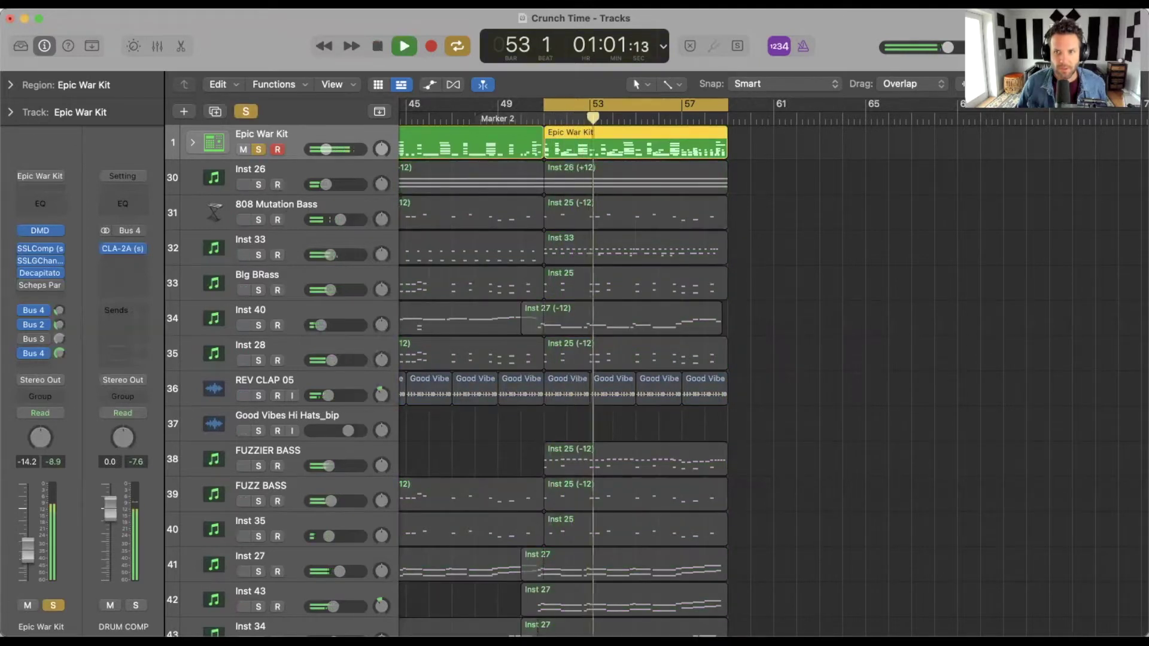
pyautogui.moveTo(117, 513); pyautogui.dragTo(110, 573)
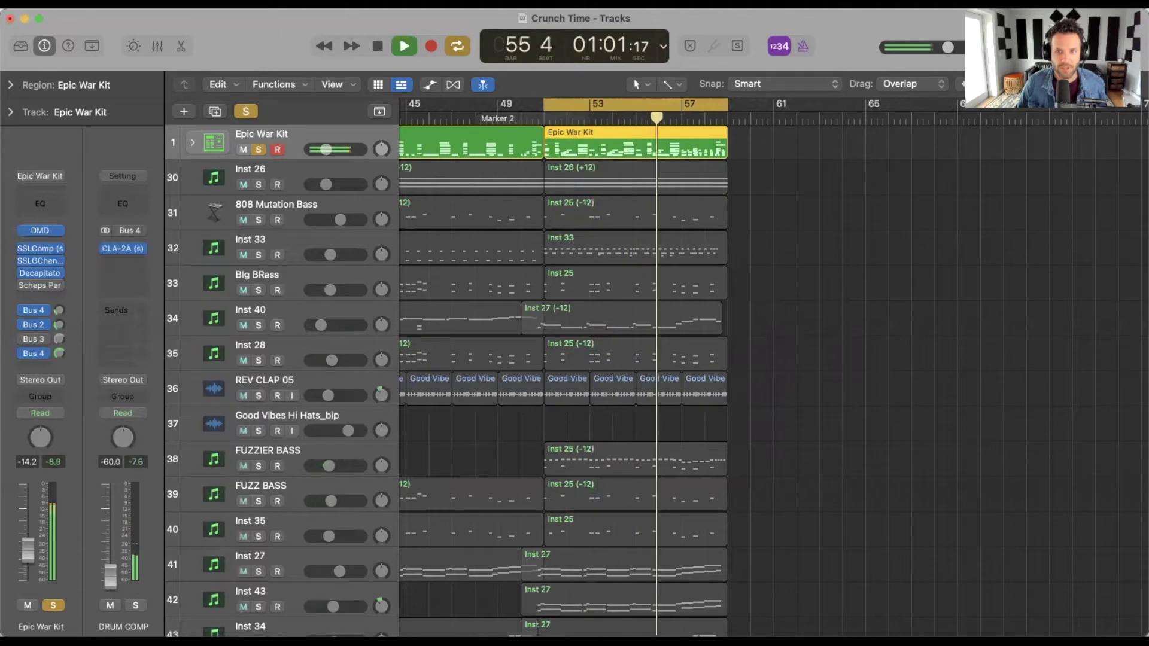
pyautogui.moveTo(110, 580); pyautogui.dragTo(117, 536)
pyautogui.press('s')
pyautogui.press('space')
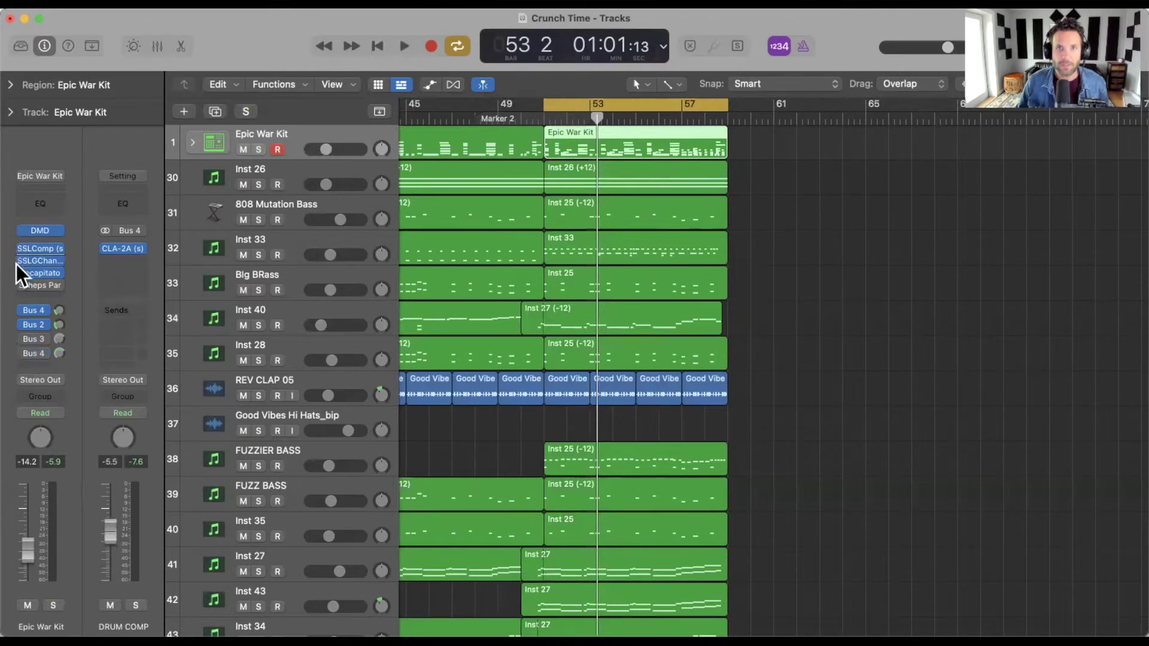
# - Replace the bypassed Scheps Parallel Particles on Epic War Kit with a fresh stereo instance of the same plug-in
pyautogui.click(23, 287)
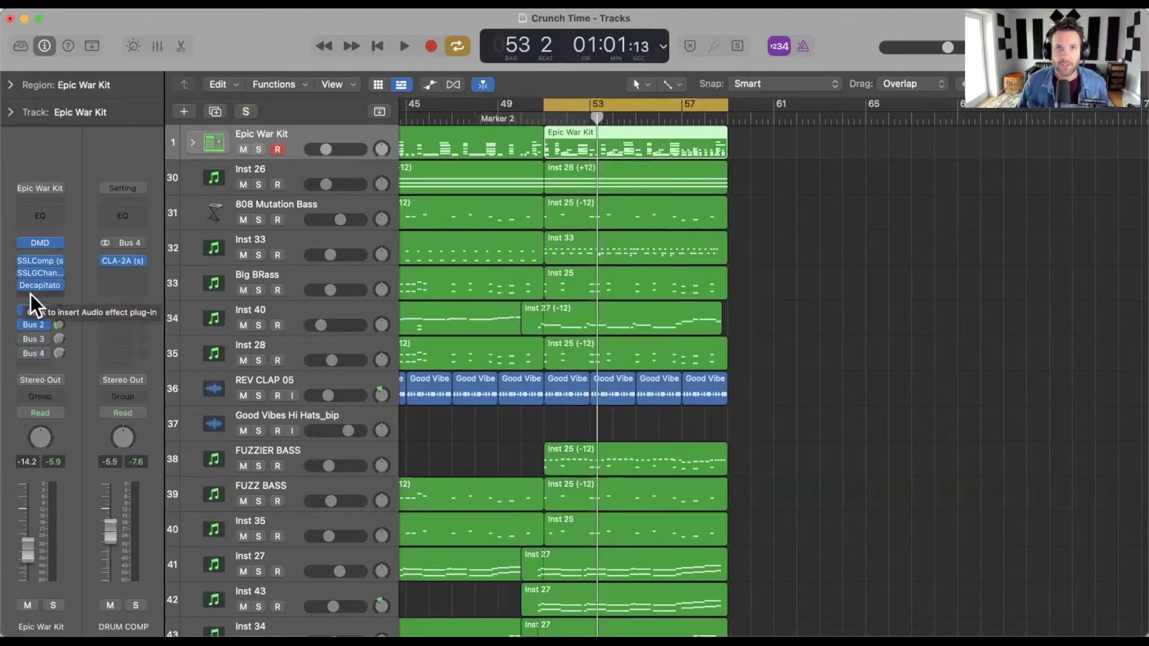
pyautogui.click(30, 296)
pyautogui.moveTo(42, 362)
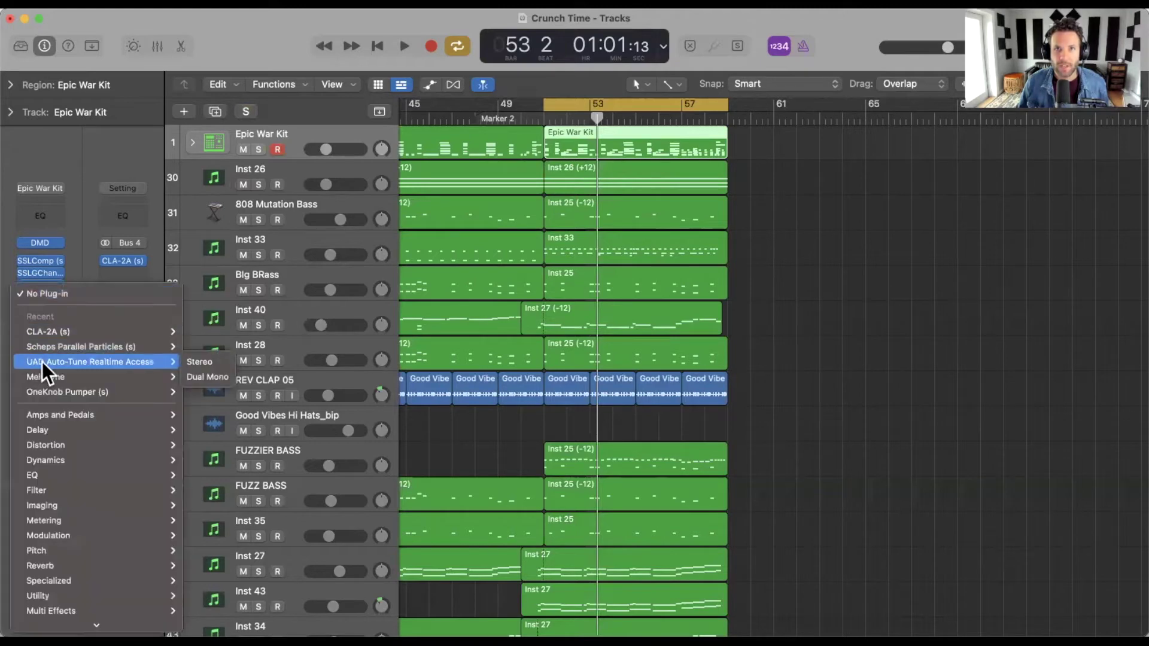
pyautogui.moveTo(76, 349)
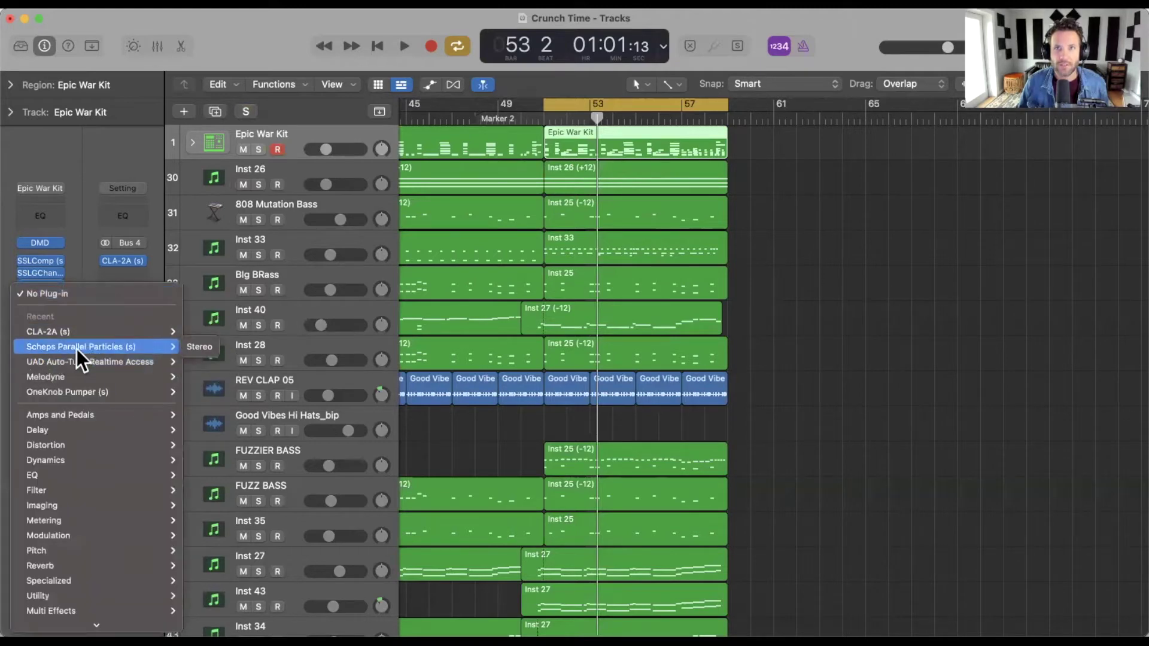
pyautogui.click(194, 347)
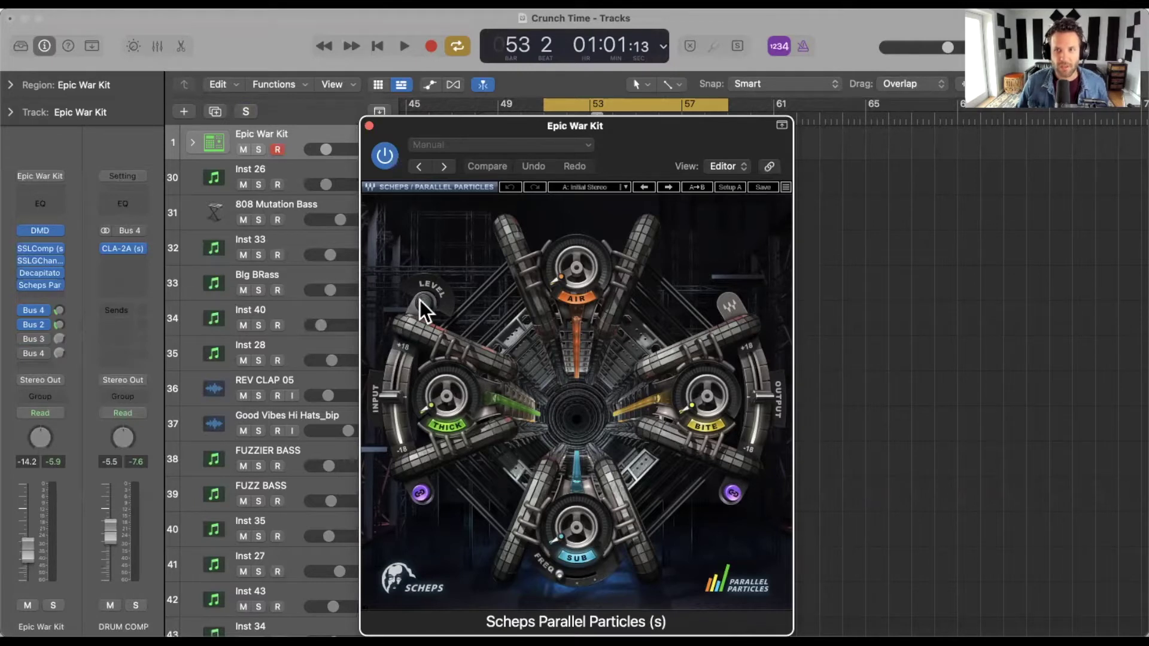
# - Solo the Epic War Kit and lower the Scheps Parallel Particles input, checking its Level light during playback
pyautogui.press('s')
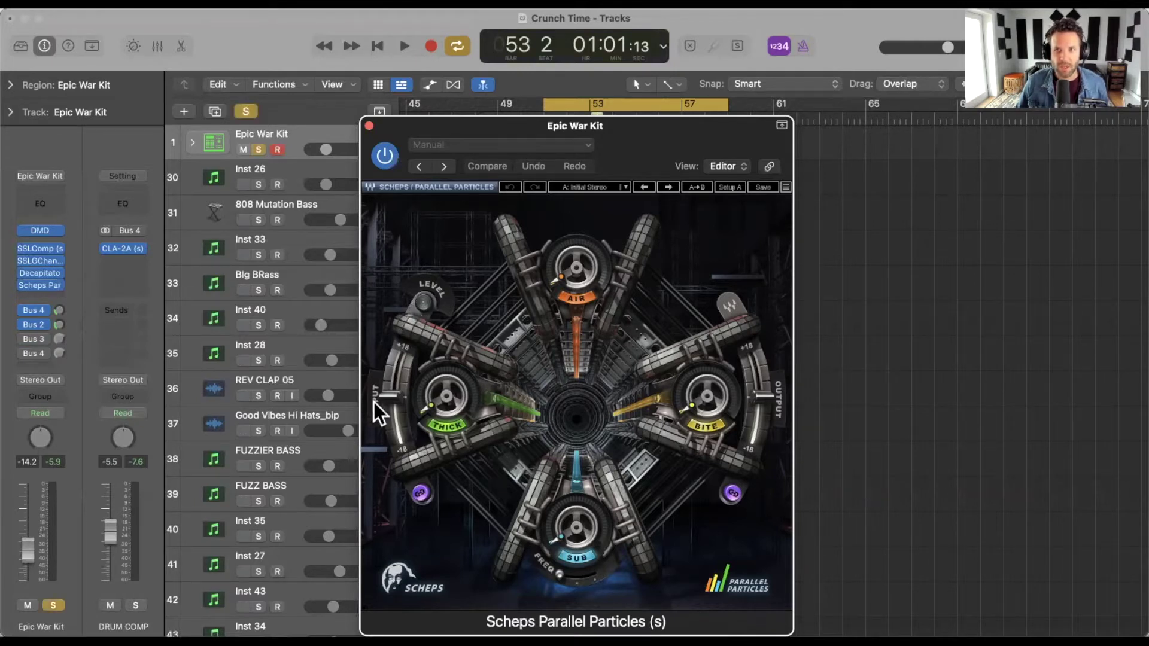
pyautogui.moveTo(392, 397); pyautogui.dragTo(396, 432)
pyautogui.press('space')
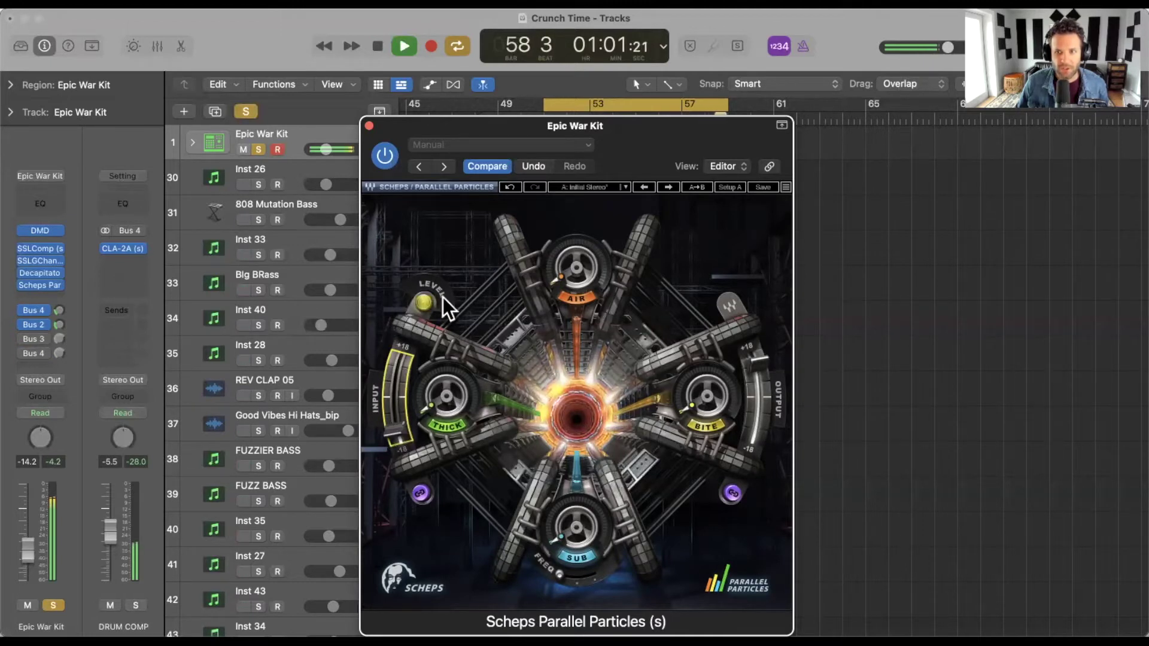
pyautogui.press('space')
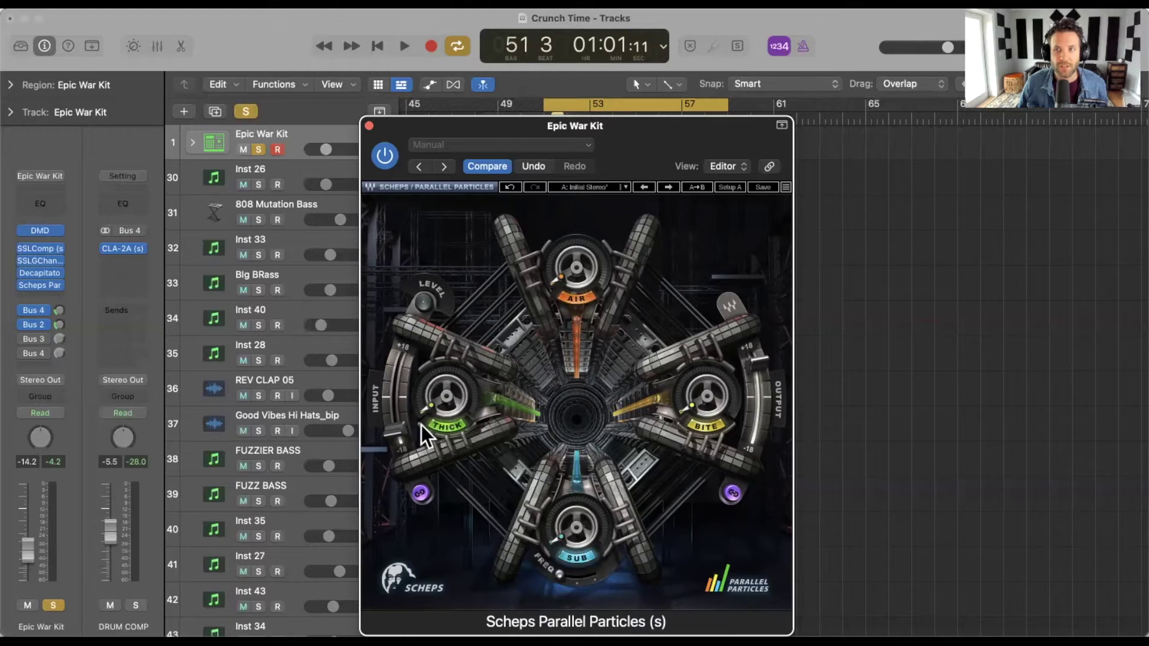
# - Raise the Thick amount in Scheps Parallel Particles during playback and compare the drums with the plug-in bypassed and enabled
pyautogui.press('space')
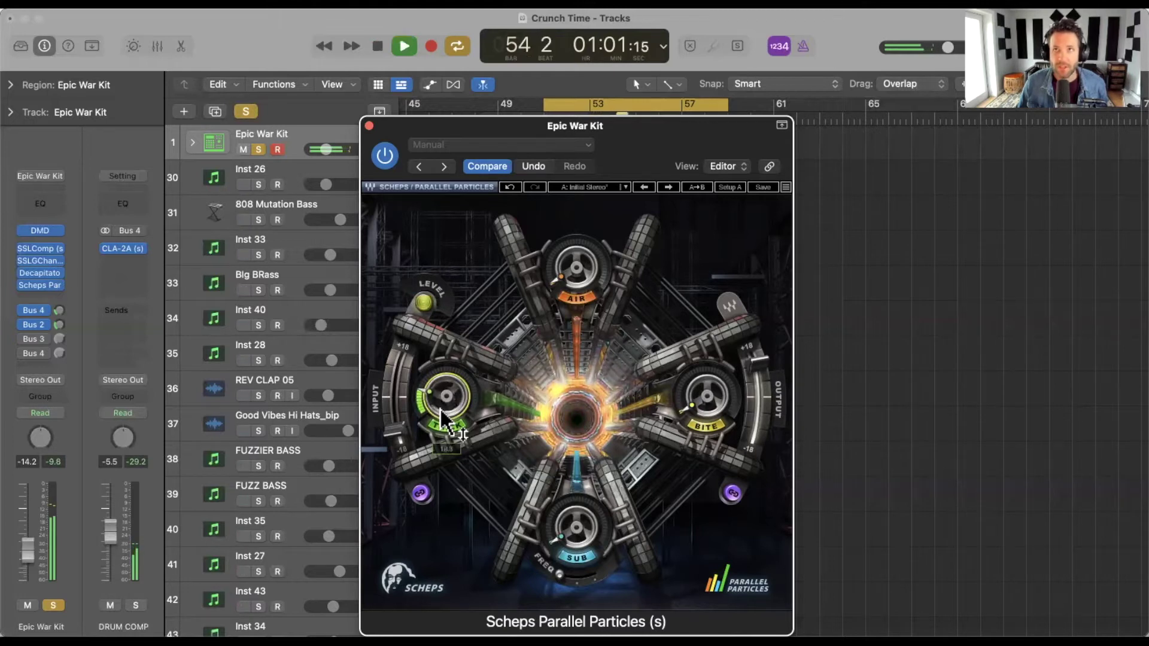
pyautogui.moveTo(440, 410)
pyautogui.mouseDown()
pyautogui.moveTo(470, 401)
pyautogui.moveTo(455, 402)
pyautogui.mouseUp()
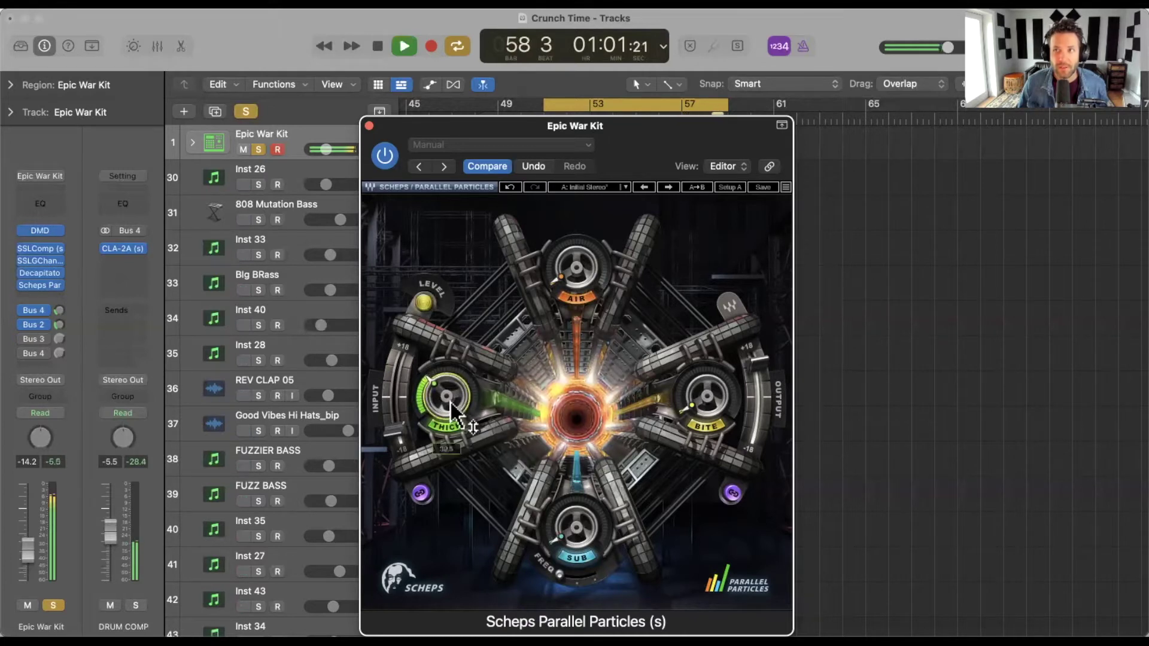
pyautogui.moveTo(451, 402); pyautogui.dragTo(445, 399)
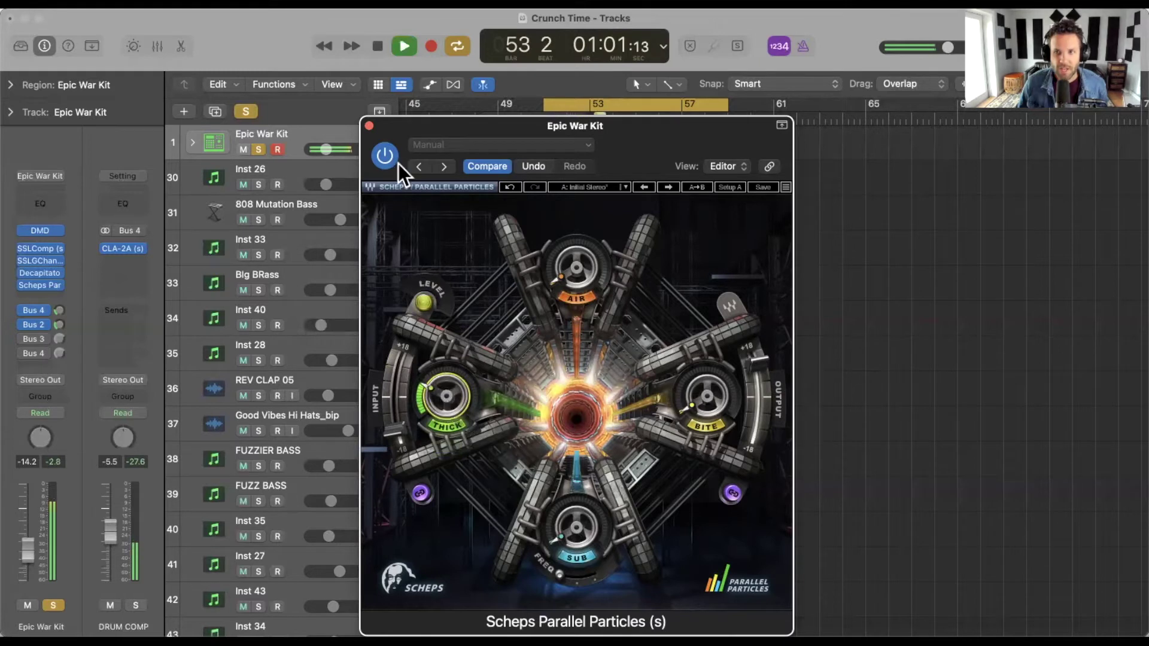
pyautogui.click(382, 156)
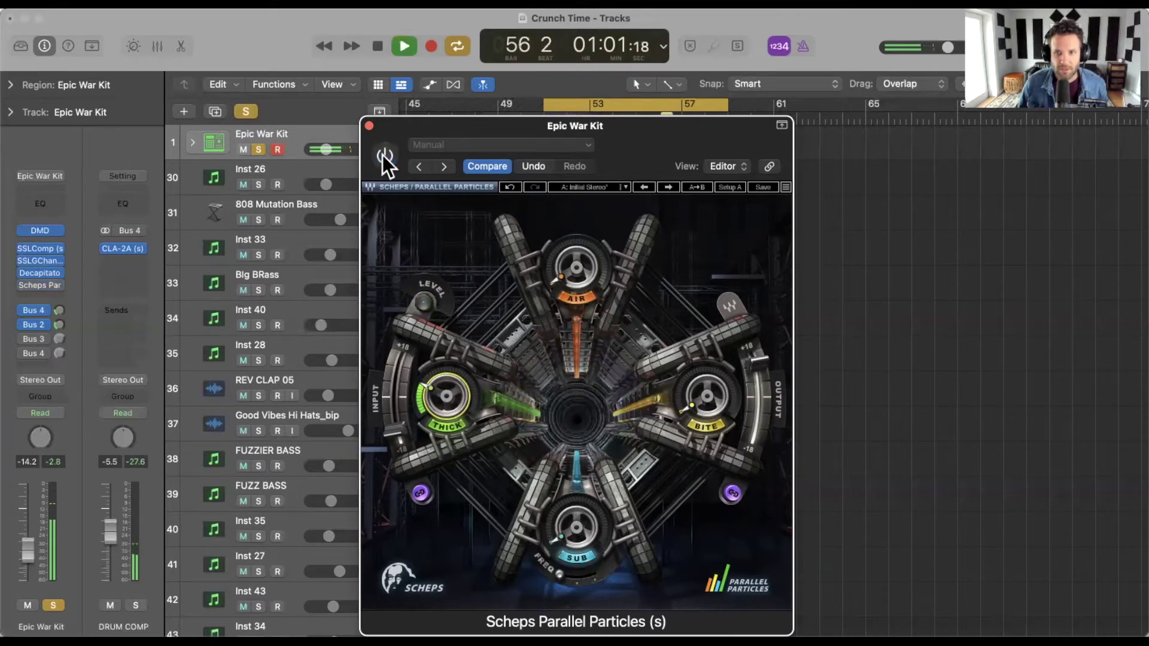
pyautogui.click(382, 156)
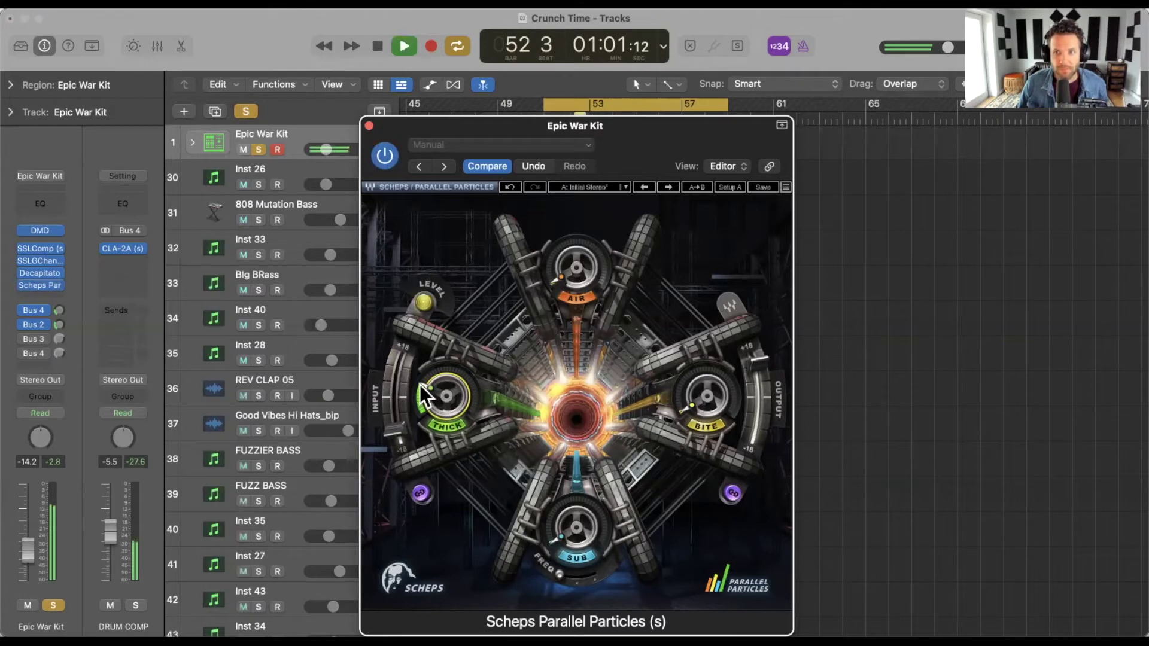
# - Sweep the Bite amount in Scheps Parallel Particles up and down during playback and settle it at a moderate level
pyautogui.press('space')
pyautogui.scroll(1, 703, 397)
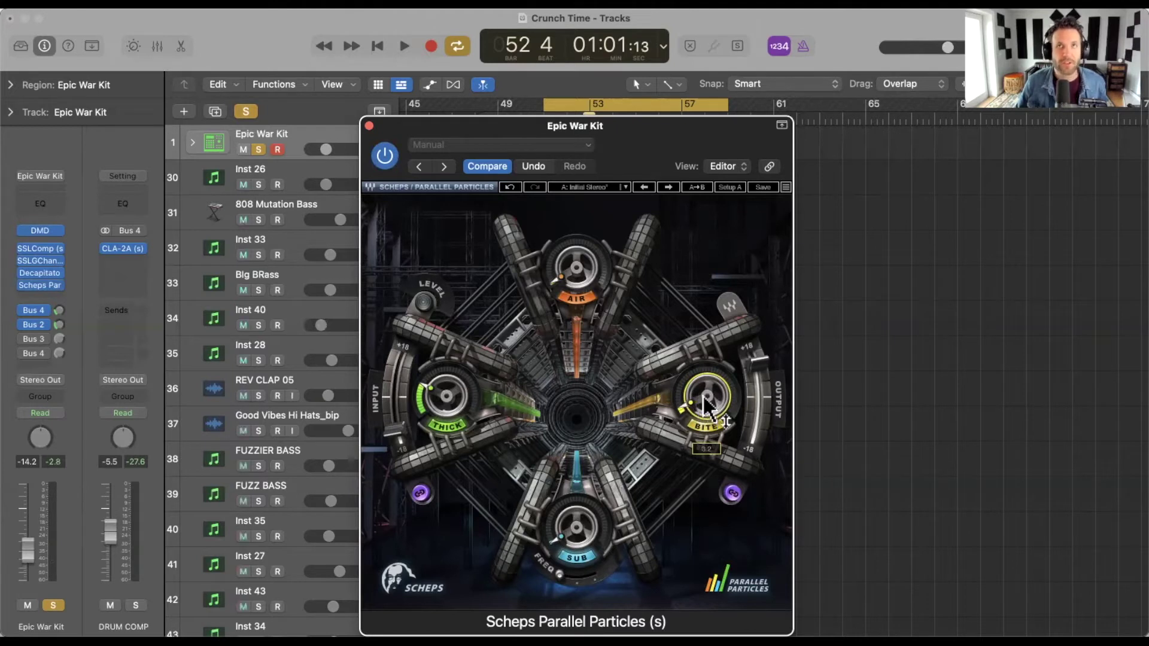
pyautogui.press('space')
pyautogui.scroll(2, 703, 393)
pyautogui.scroll(8, 704, 400)
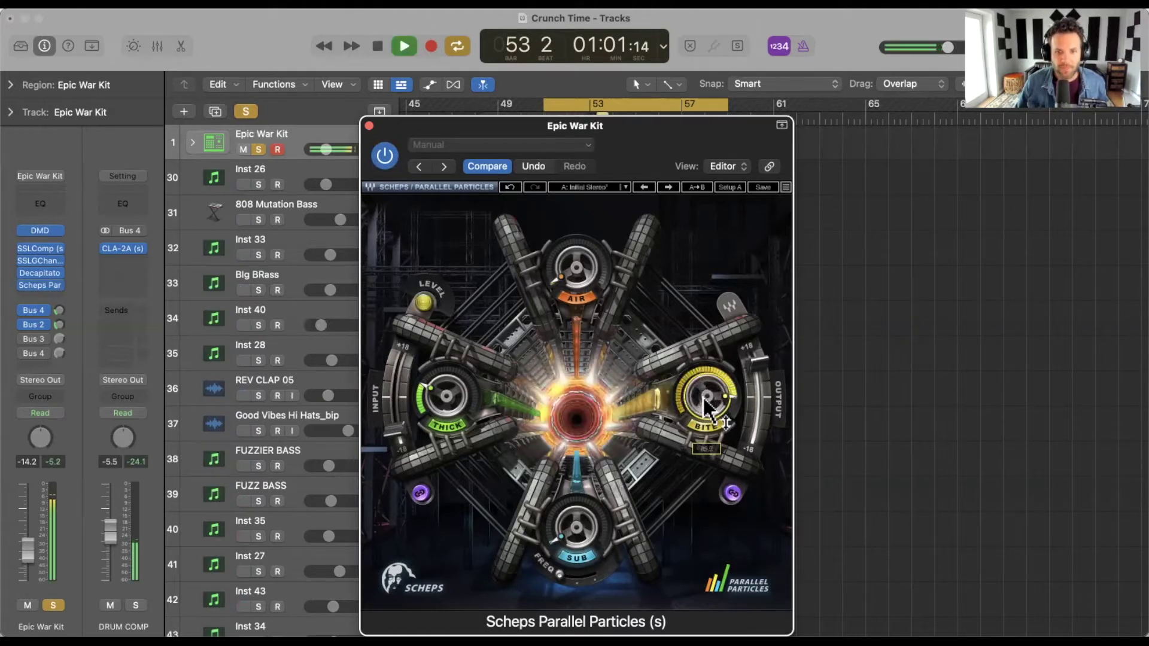
pyautogui.scroll(-2, 704, 401)
pyautogui.scroll(-5, 705, 401)
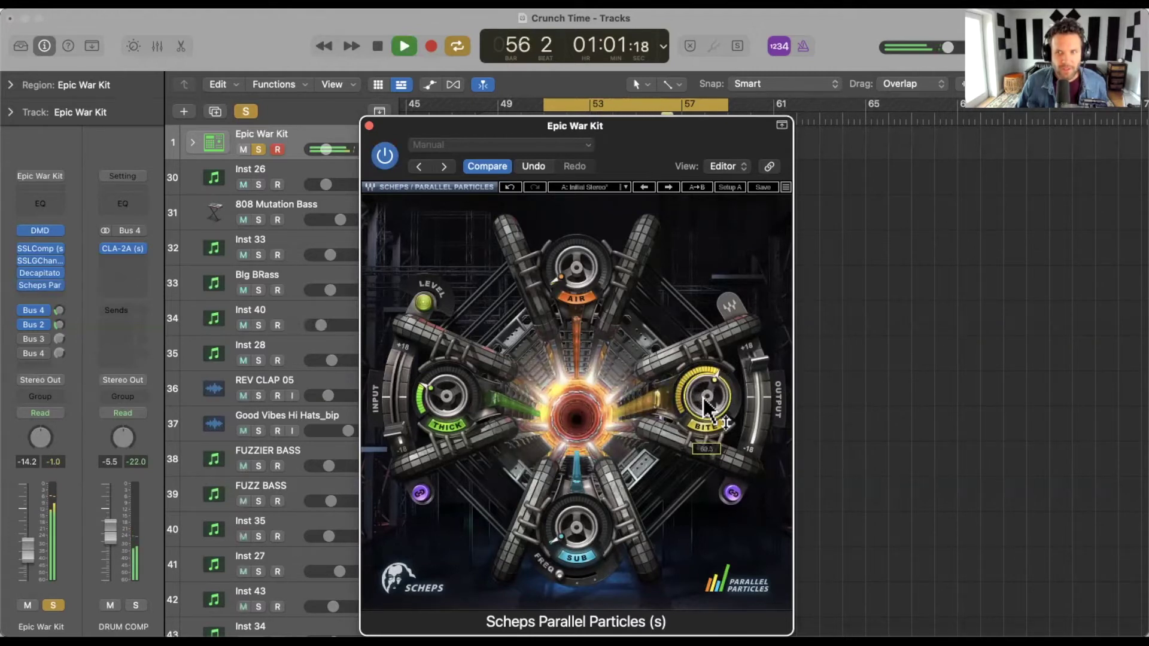
pyautogui.scroll(3, 705, 401)
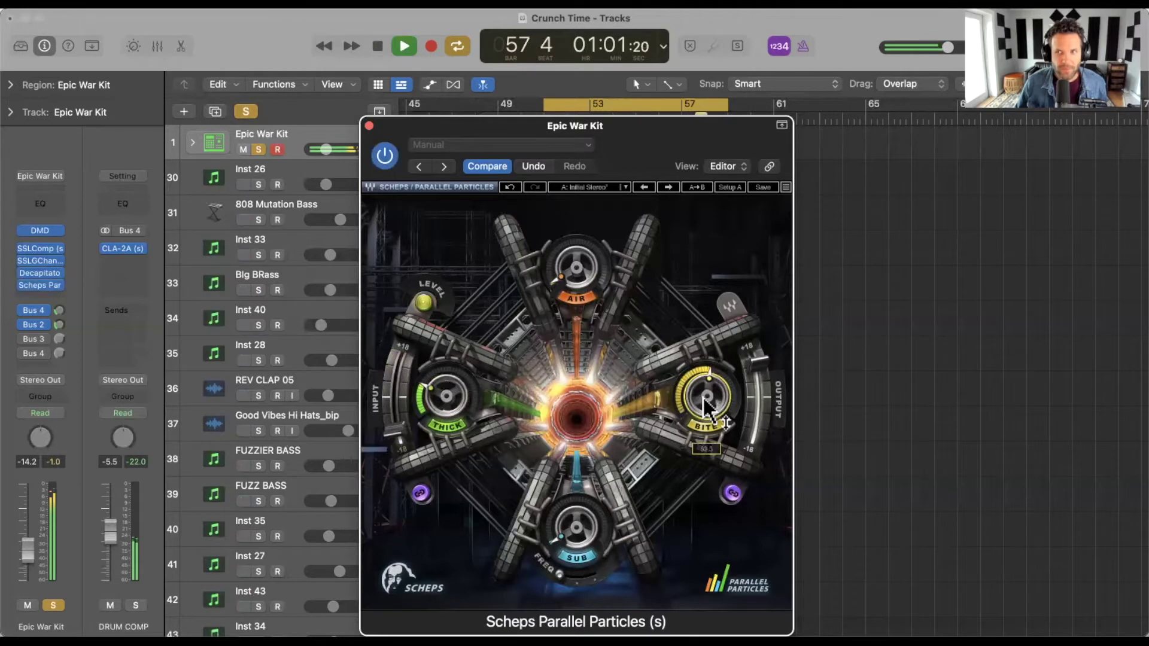
pyautogui.scroll(-7, 703, 396)
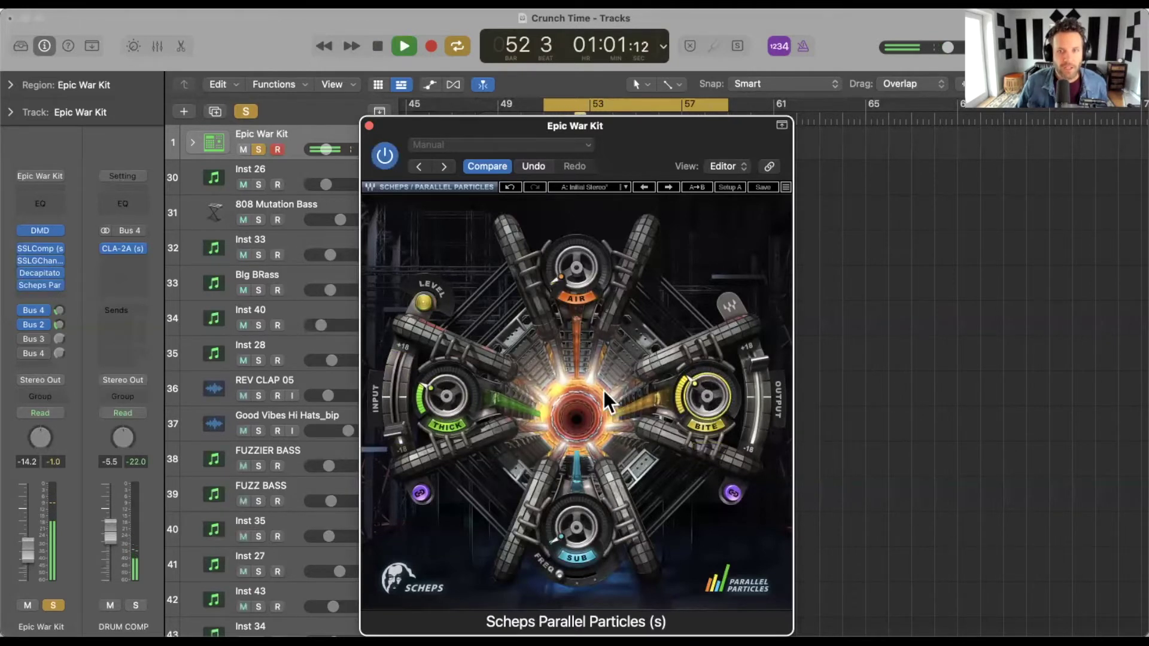
pyautogui.scroll(5, 695, 404)
pyautogui.scroll(-3, 692, 404)
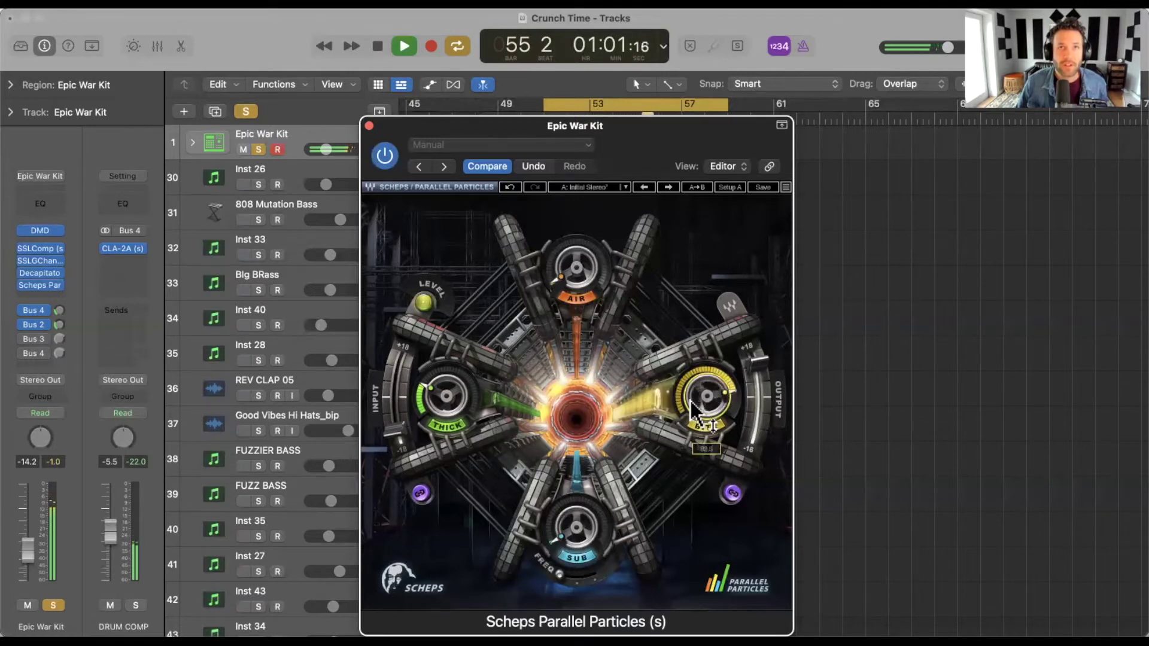
pyautogui.scroll(-2, 691, 401)
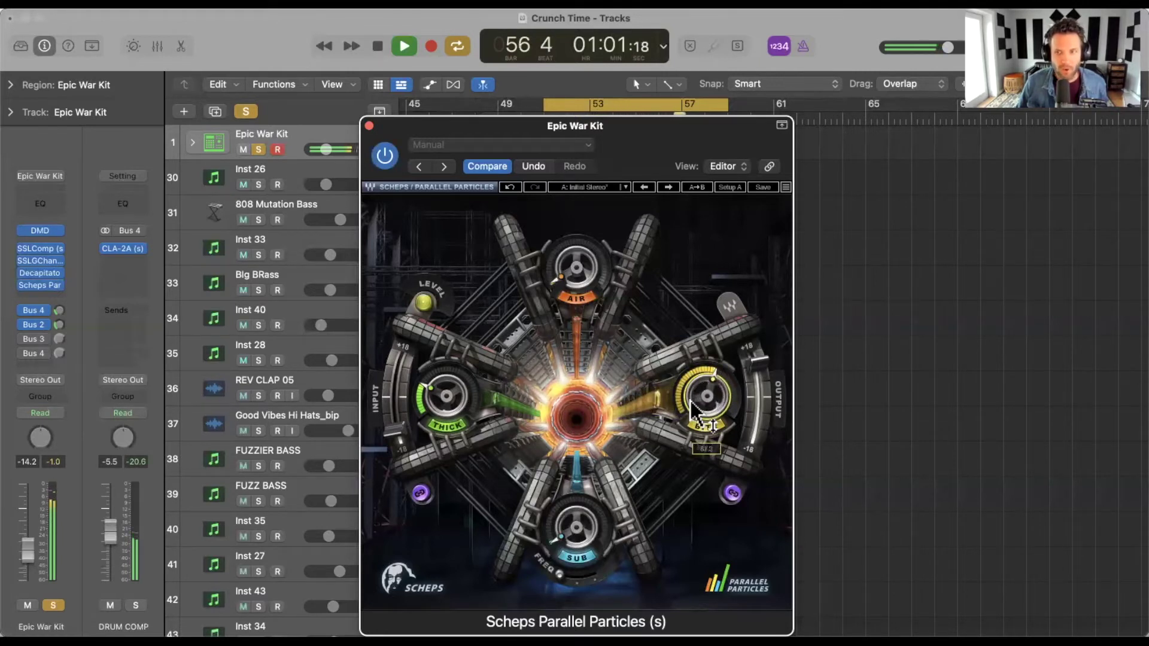
pyautogui.scroll(-2, 694, 412)
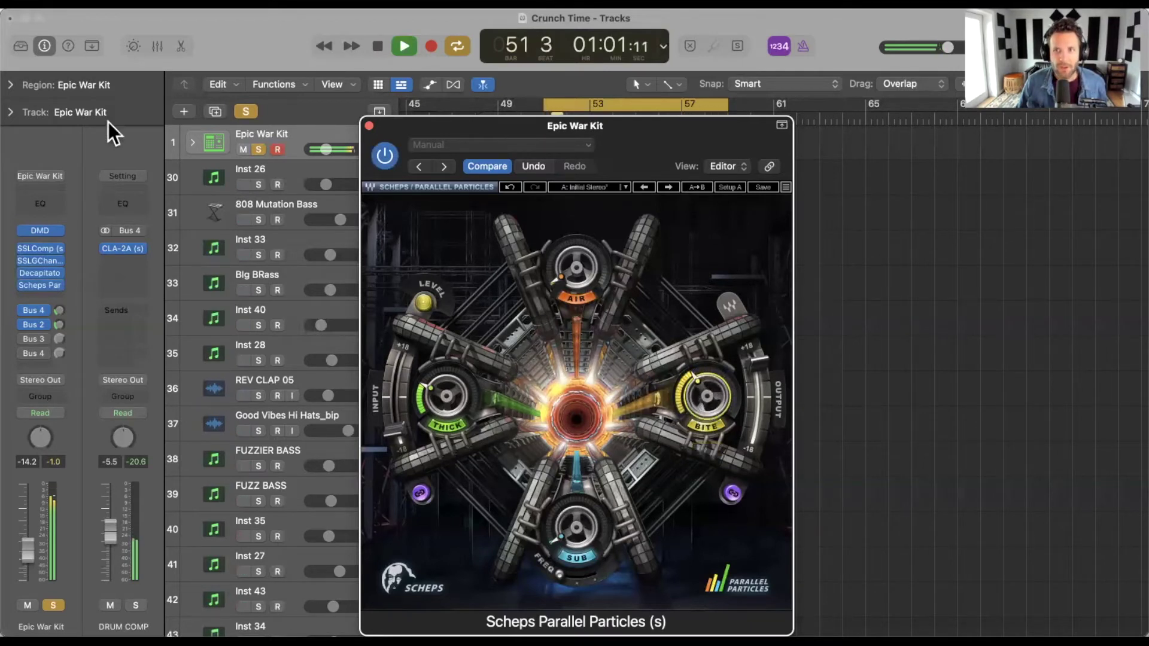
# - Compare the looping drums with Scheps Parallel Particles bypassed and enabled, and stop playback
pyautogui.click(385, 157)
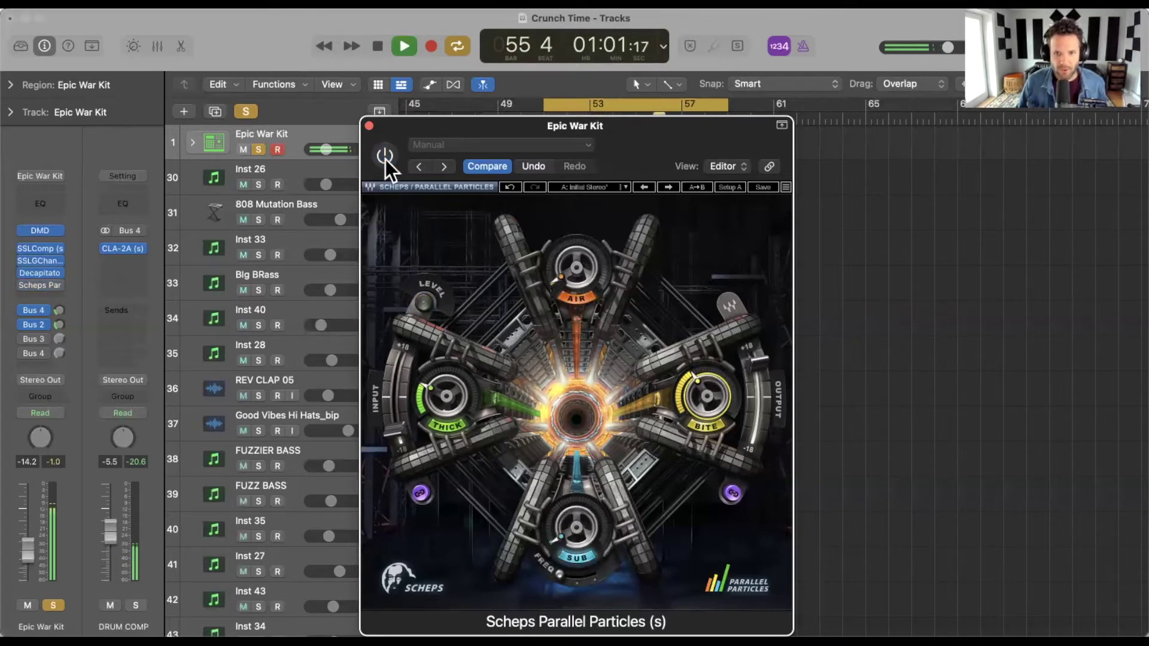
pyautogui.click(386, 158)
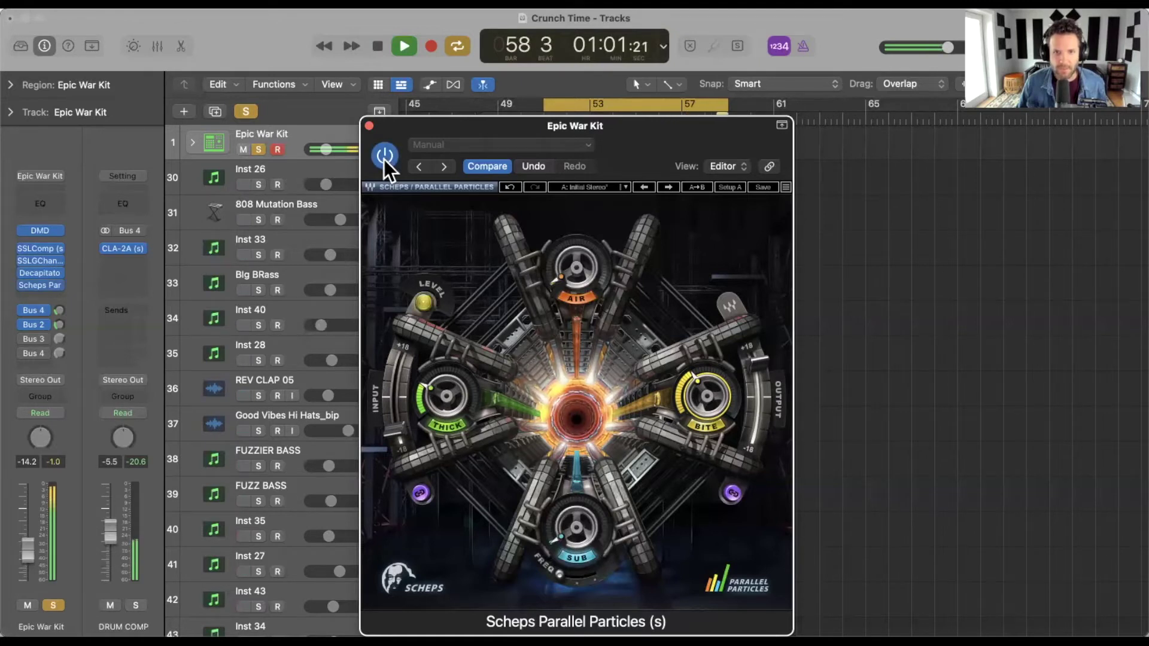
pyautogui.press('space')
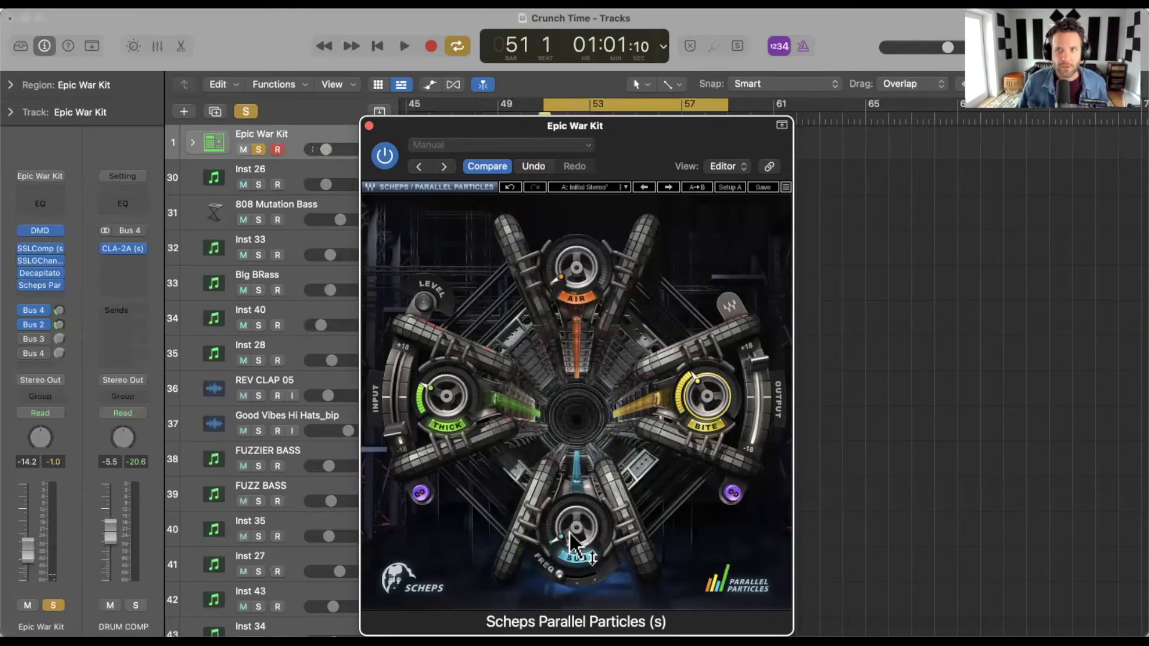
# - Raise the Sub amount in Scheps Parallel Particles, shift its frequency slightly higher during playback, and pull Sub back to a low-moderate level
pyautogui.click(570, 533)
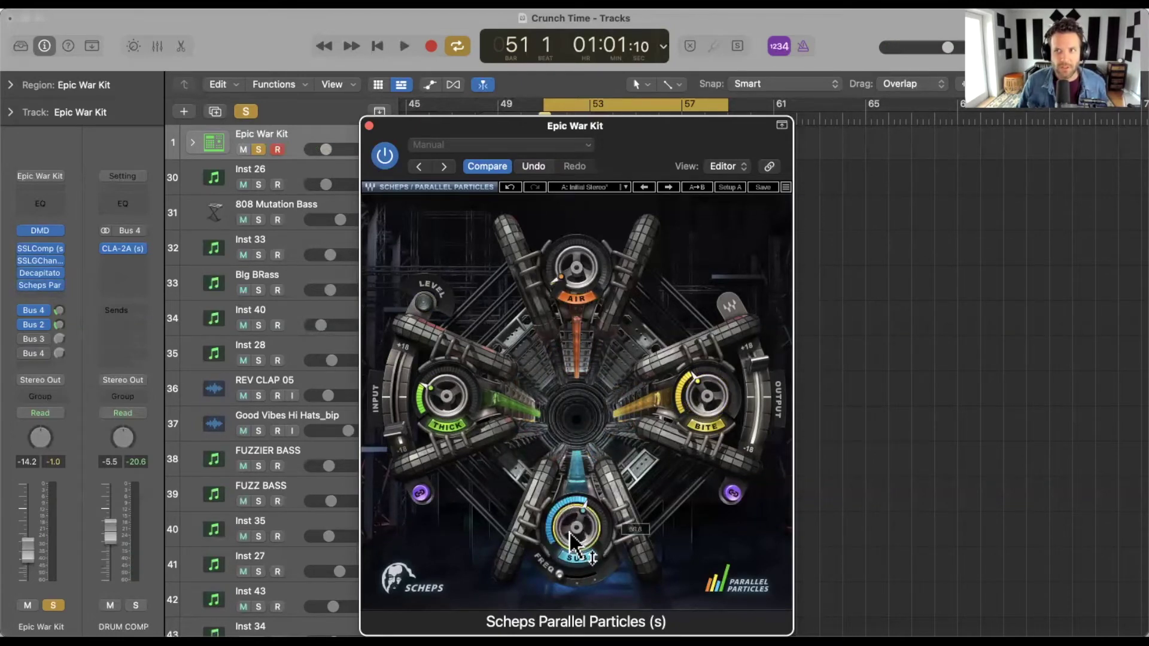
pyautogui.scroll(5, 570, 533)
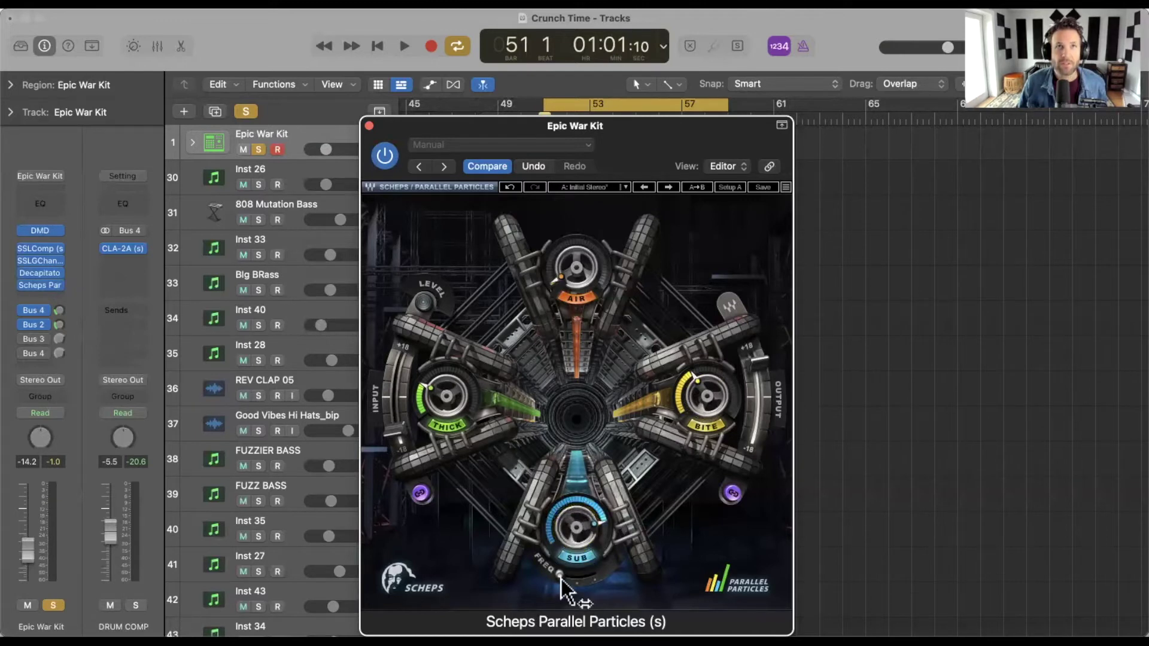
pyautogui.moveTo(563, 588)
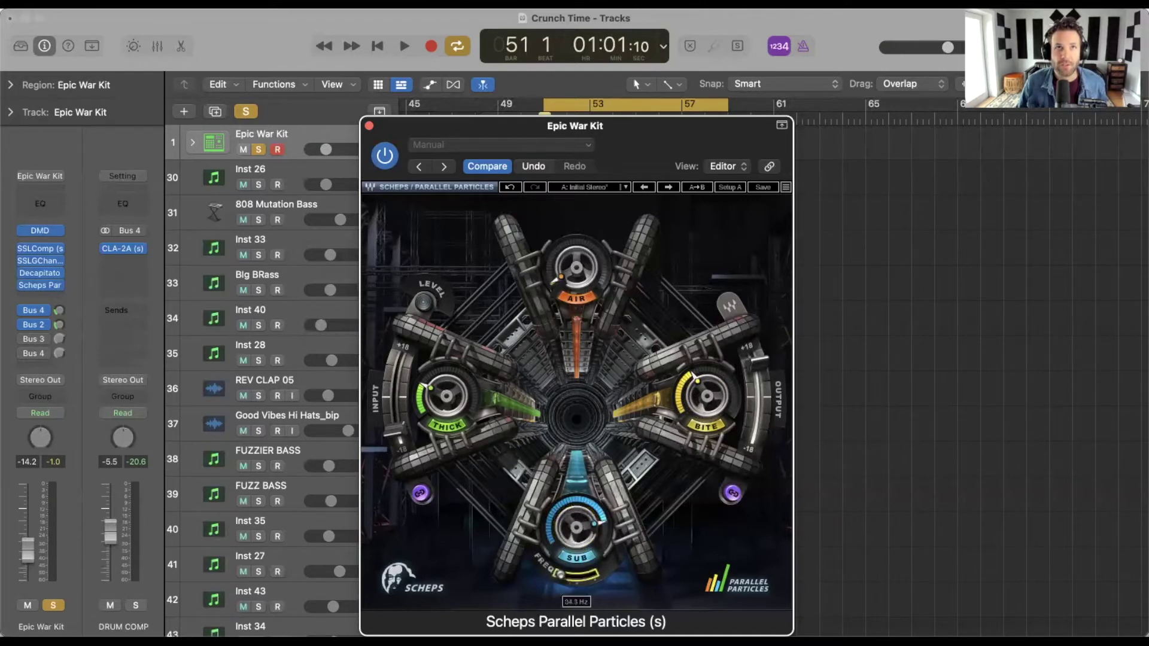
pyautogui.press('space')
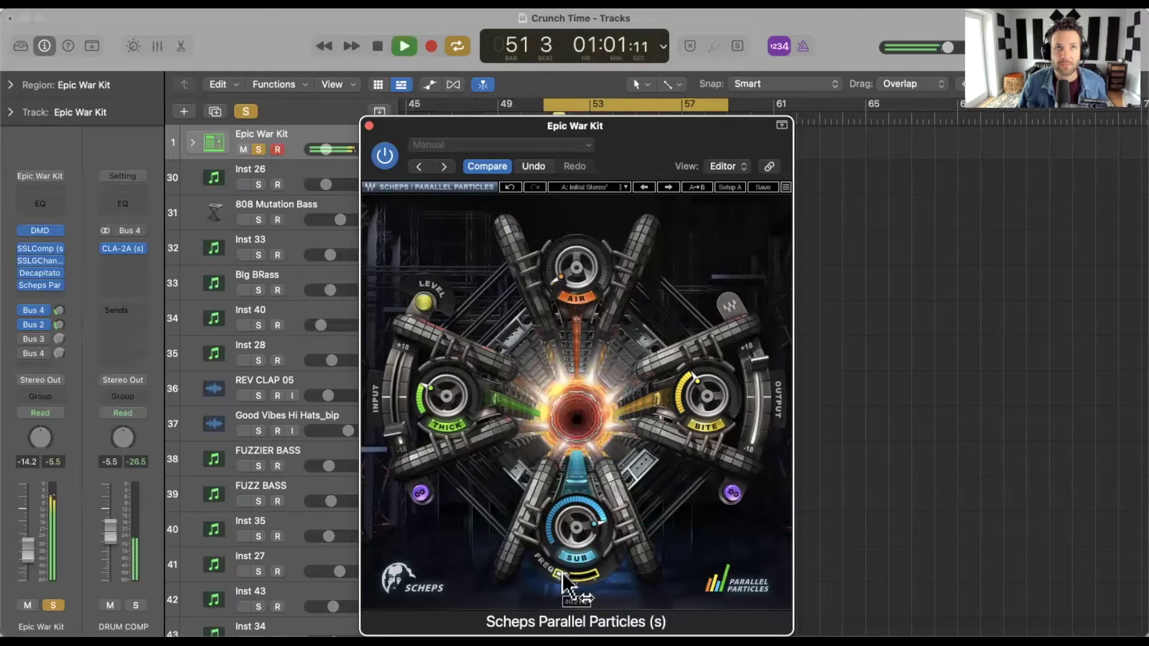
pyautogui.moveTo(562, 573); pyautogui.dragTo(569, 578)
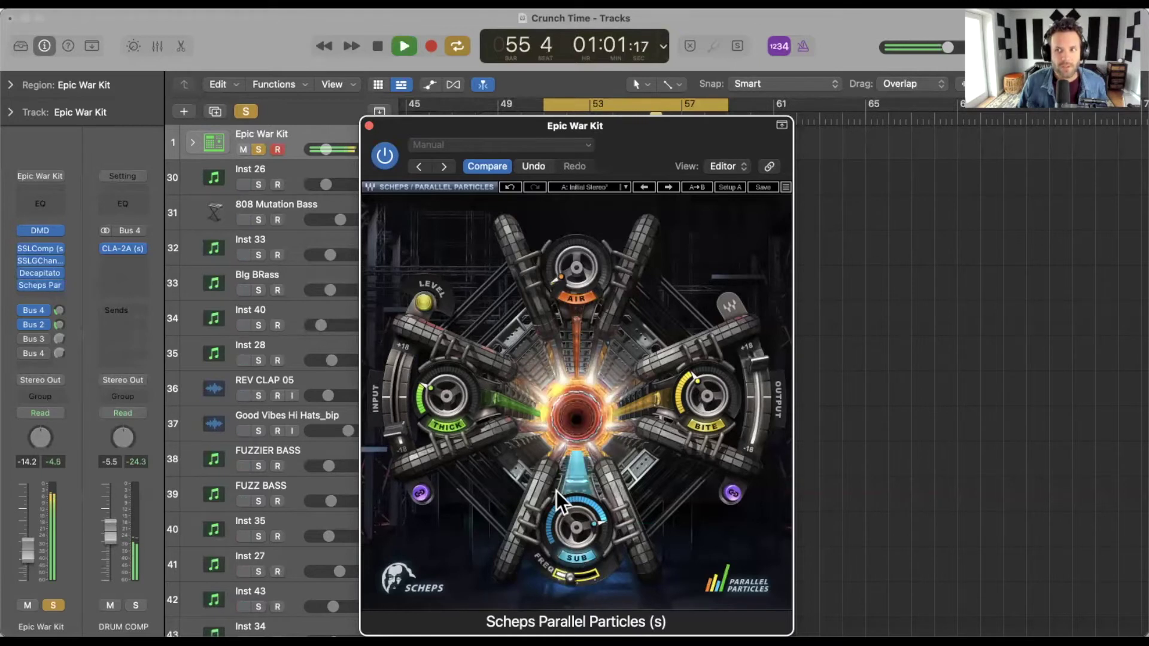
pyautogui.moveTo(573, 531); pyautogui.dragTo(573, 532)
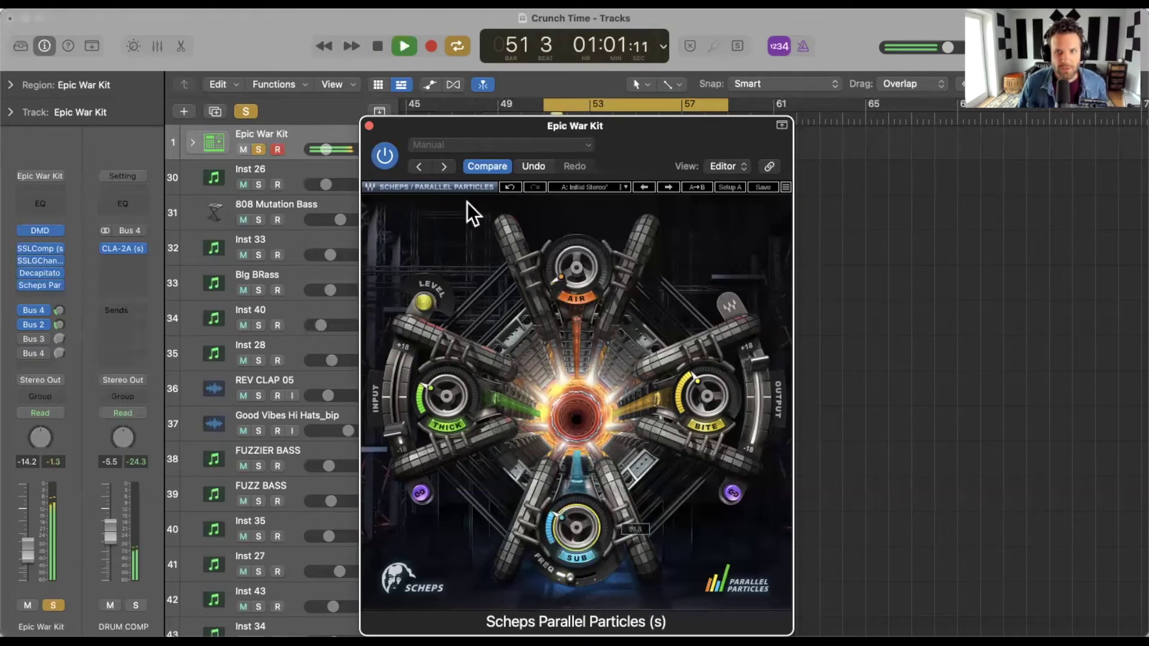
# - Check the effect of the added Sub by bypassing and re-enabling the plug-in, and stop playback
pyautogui.click(383, 156)
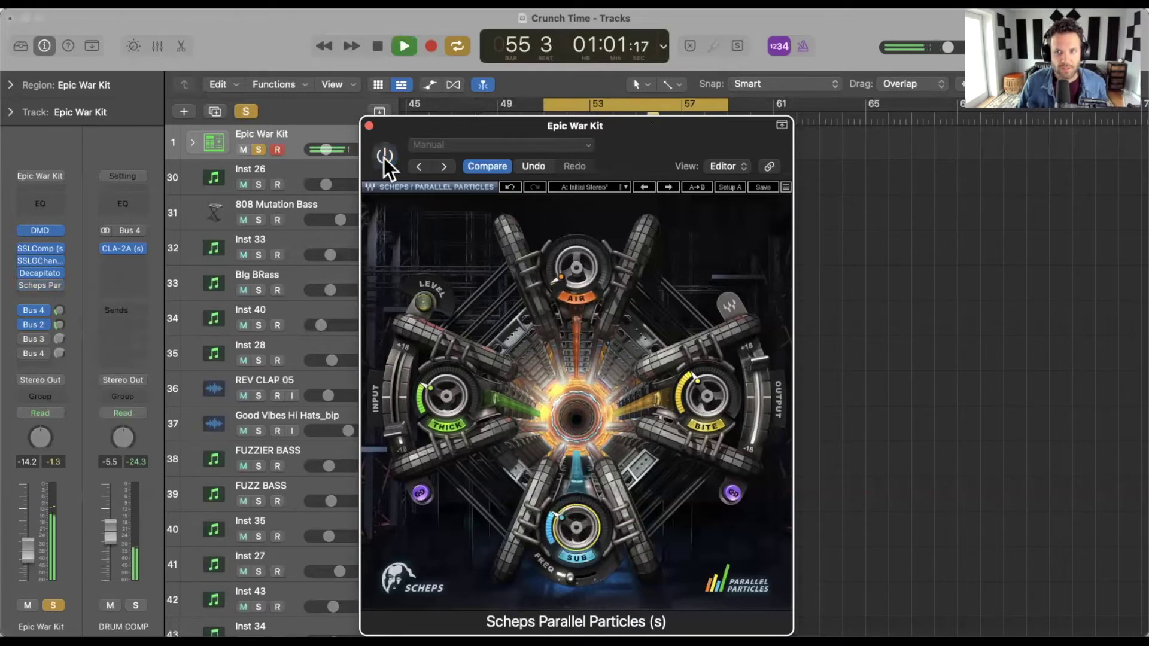
pyautogui.click(384, 157)
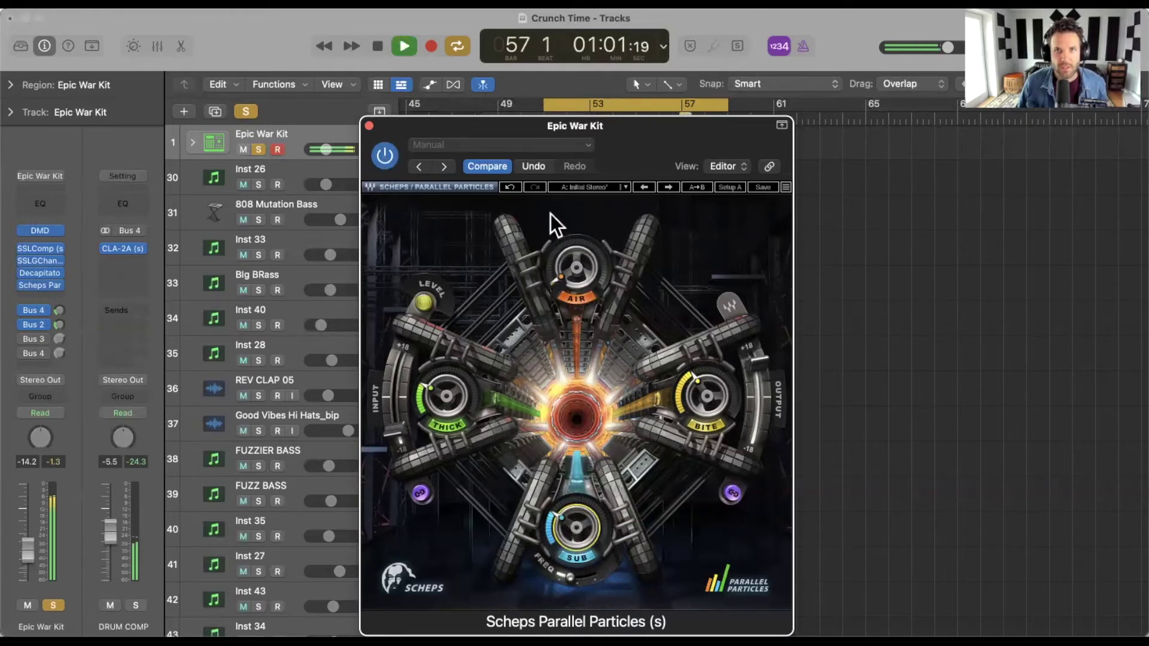
pyautogui.press('space')
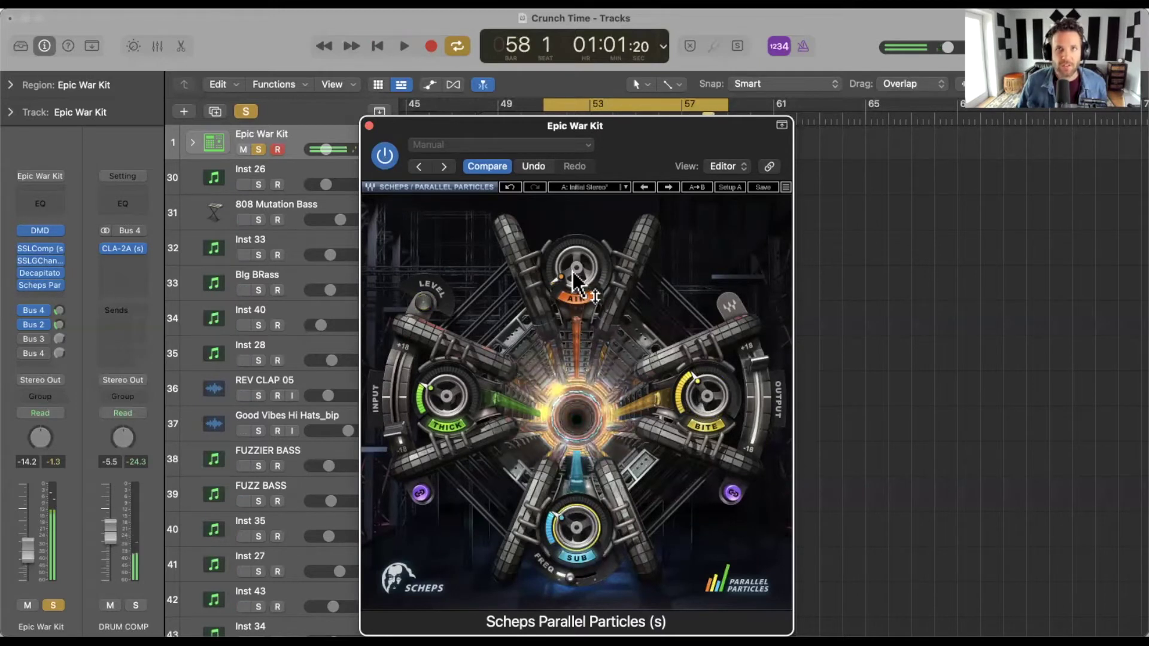
# - Sweep the Air amount in Scheps Parallel Particles up high during playback and bring it down to 16.9
pyautogui.moveTo(575, 278)
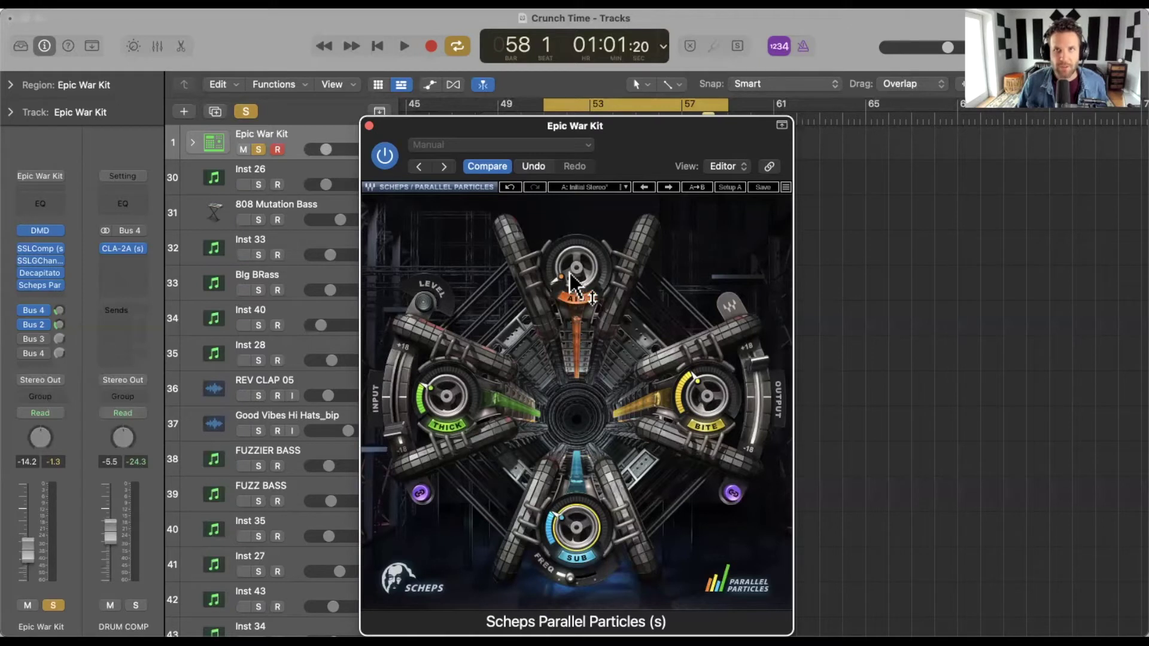
pyautogui.press('space')
pyautogui.scroll(3, 572, 281)
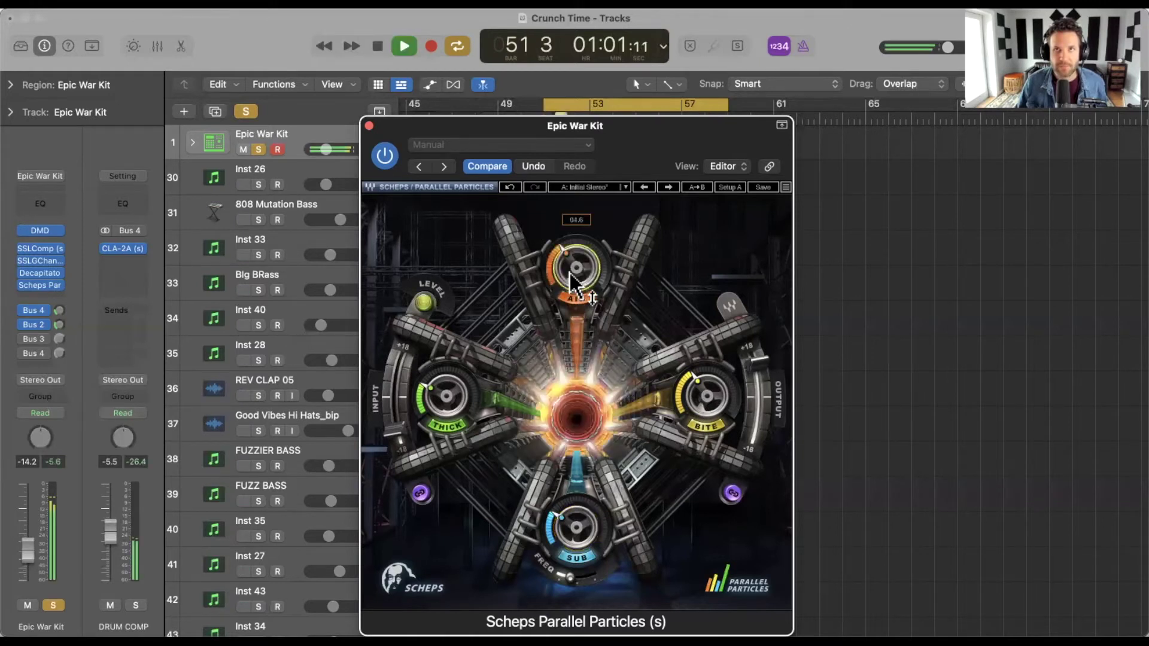
pyautogui.scroll(10, 571, 282)
pyautogui.scroll(2, 570, 273)
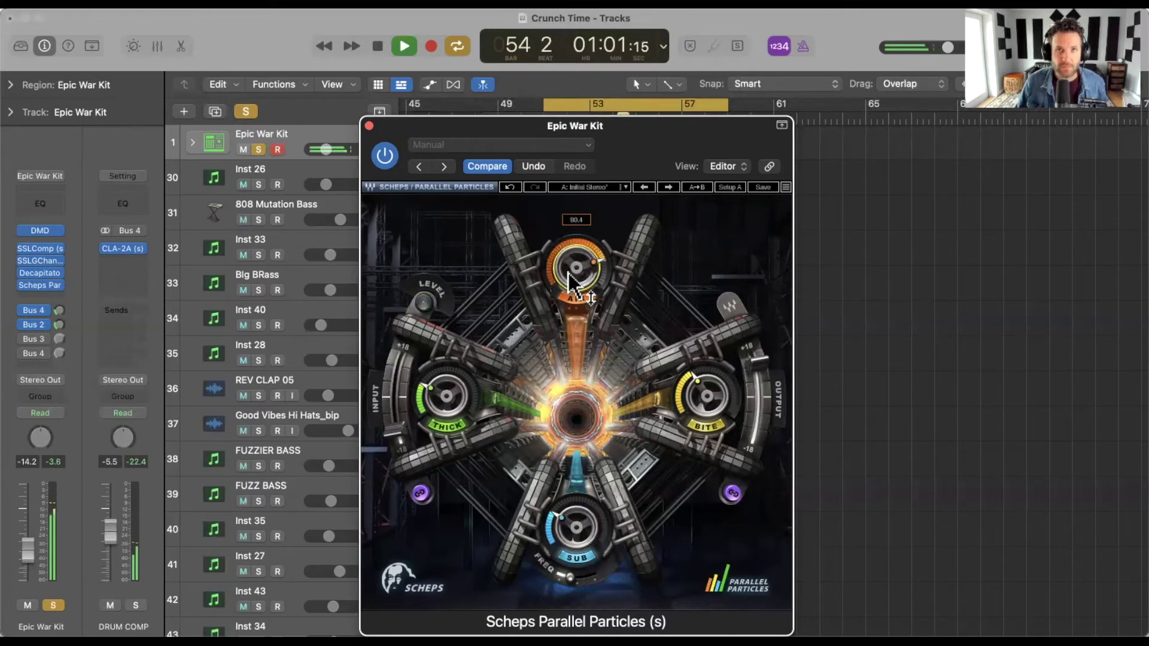
pyautogui.scroll(-2, 571, 281)
pyautogui.scroll(-5, 569, 275)
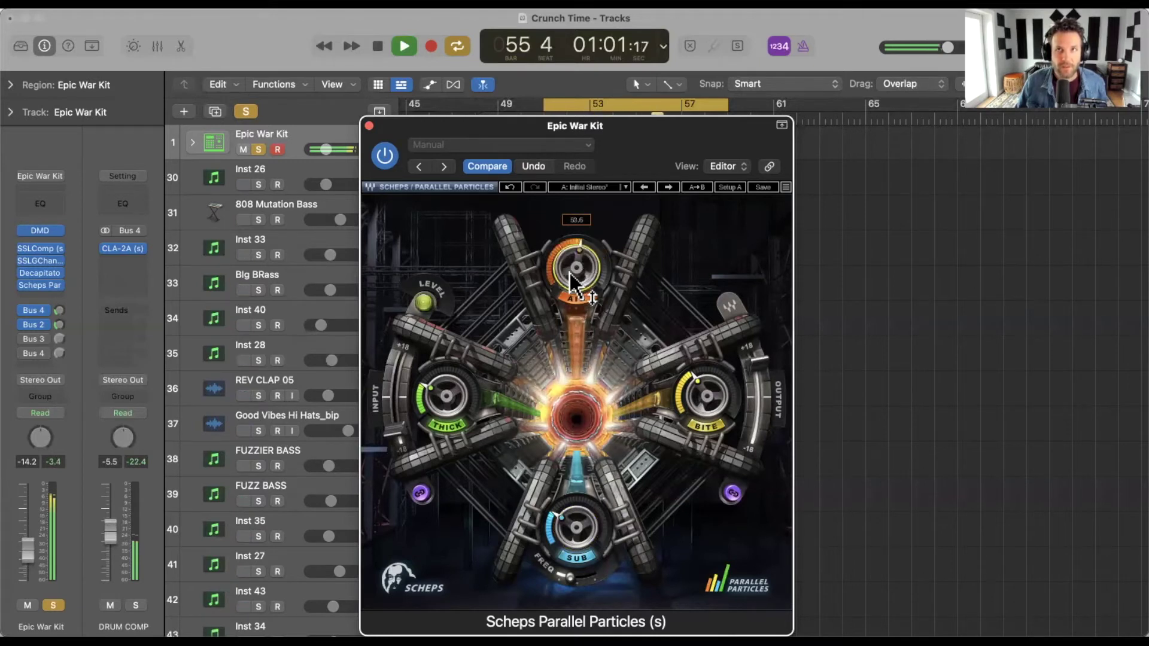
pyautogui.scroll(-4, 573, 282)
pyautogui.scroll(-3, 573, 283)
pyautogui.scroll(-2, 570, 273)
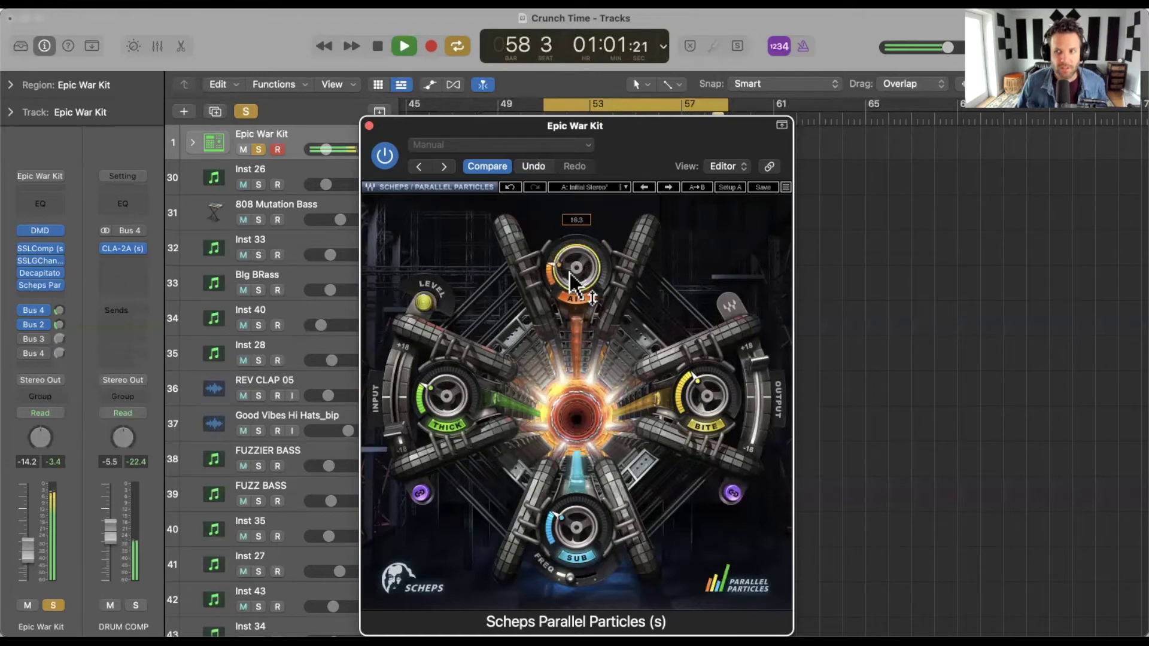
pyautogui.scroll(1, 570, 273)
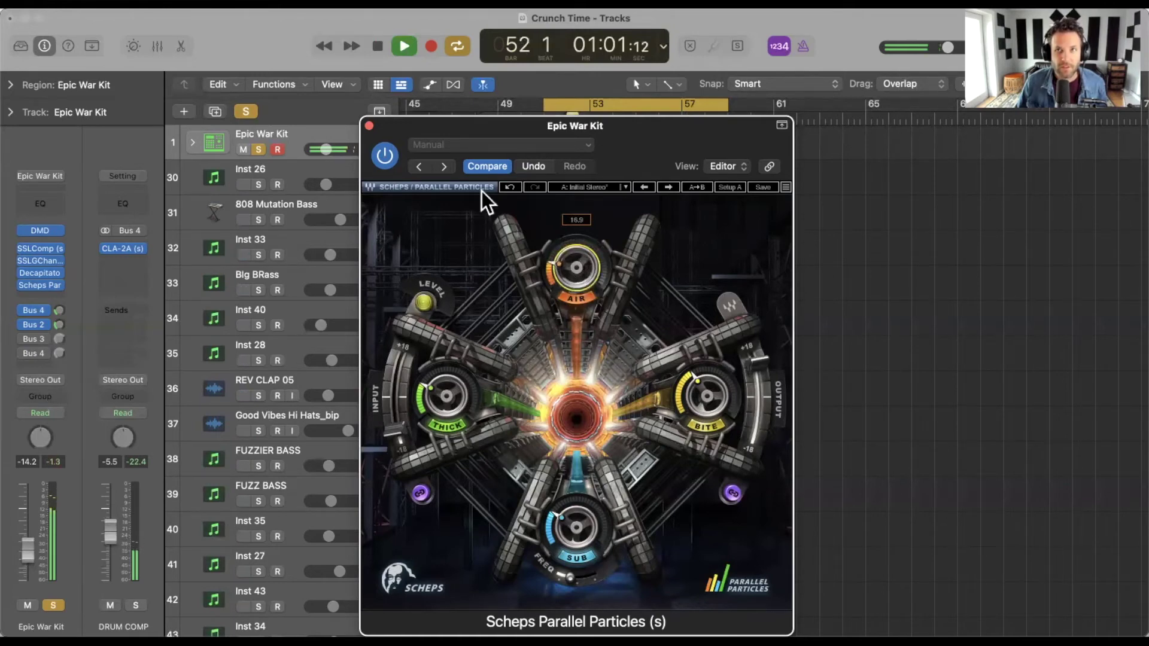
# - Compare the drums with and without the complete plug-in settings, then close the plug-in window and stop playback
pyautogui.click(387, 153)
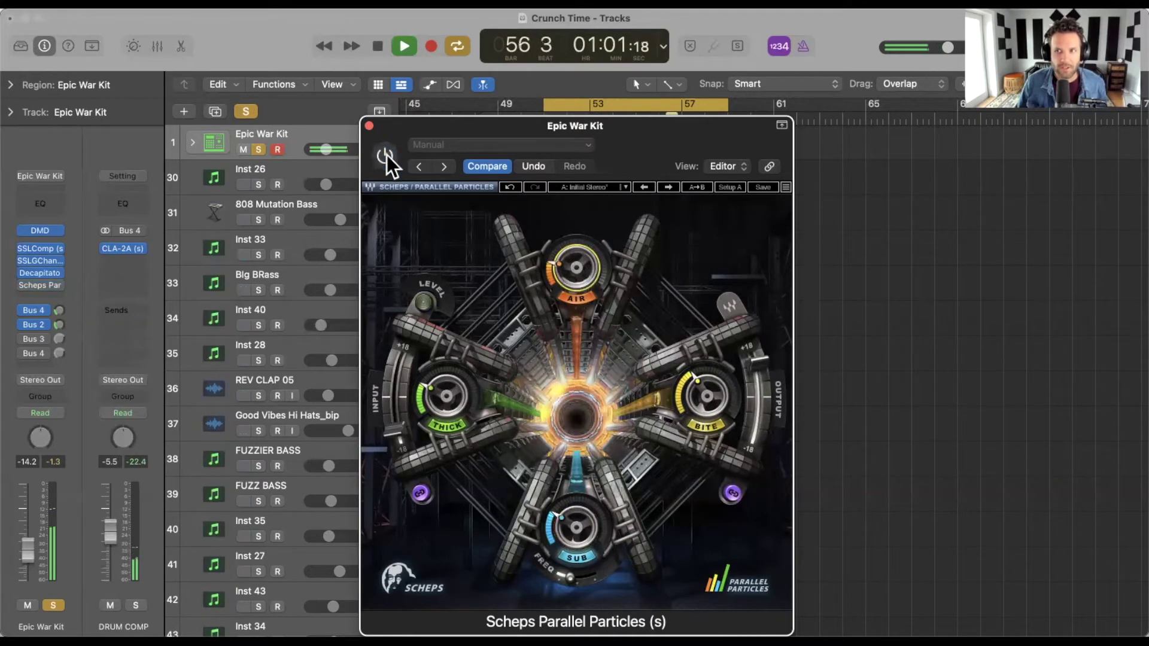
pyautogui.click(387, 153)
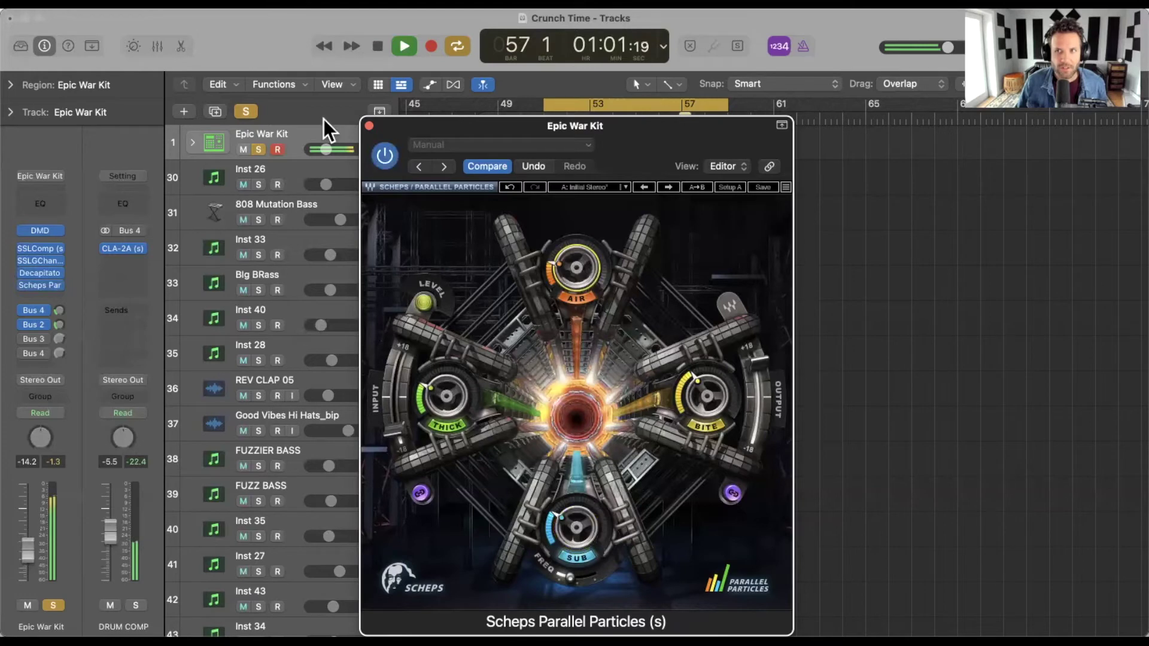
pyautogui.click(369, 126)
pyautogui.press('space')
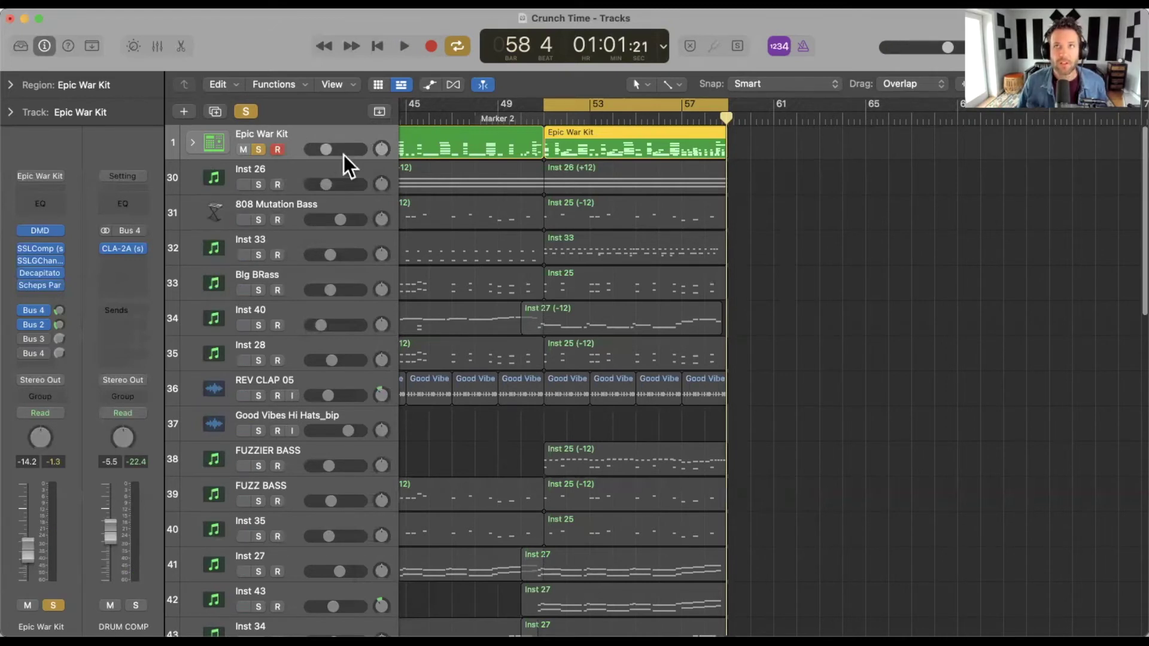
# - Unsolo the Epic War Kit and listen to the processed drums within the full mix before stopping playback
pyautogui.press('s')
pyautogui.press('space')
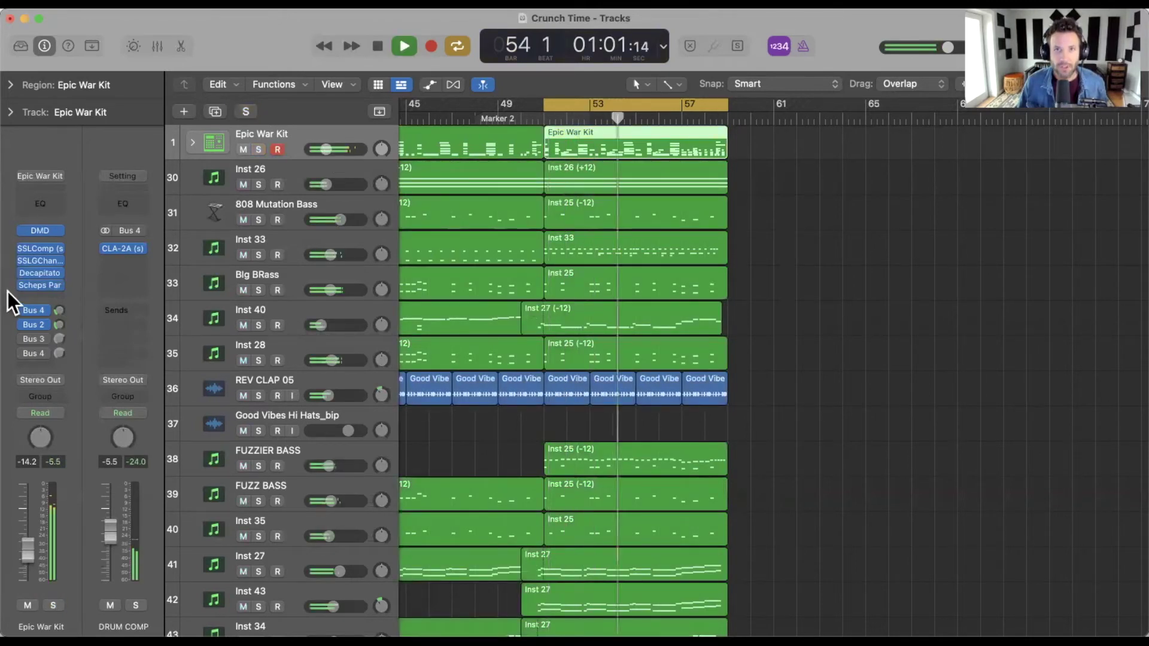
pyautogui.moveTo(22, 285)
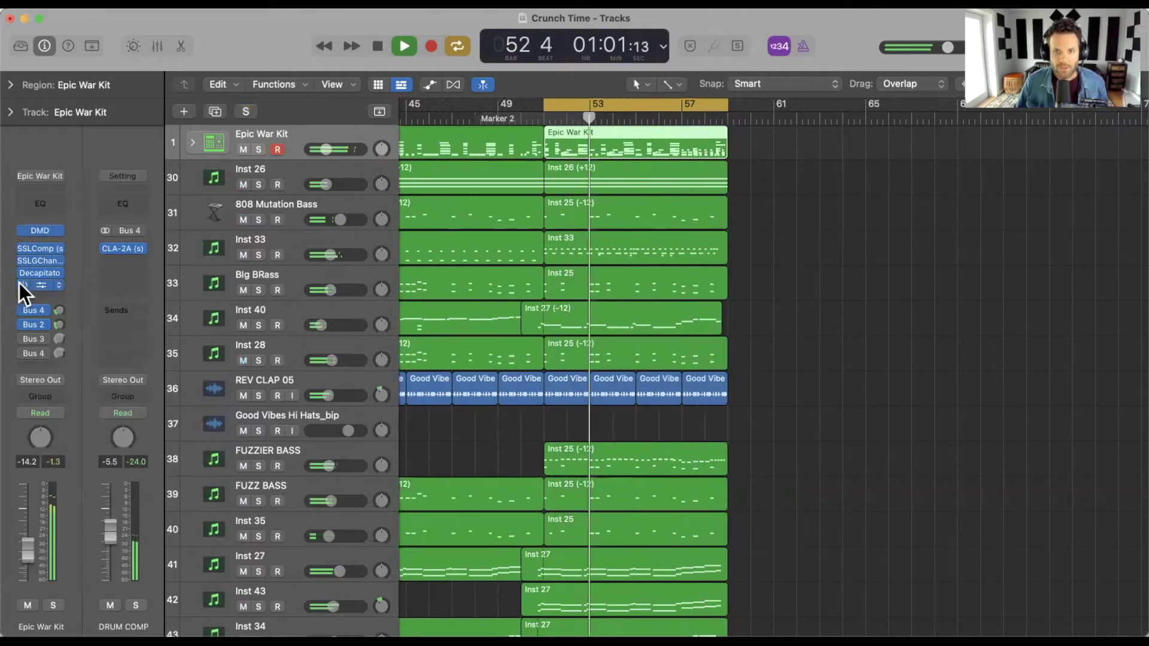
pyautogui.press('space')
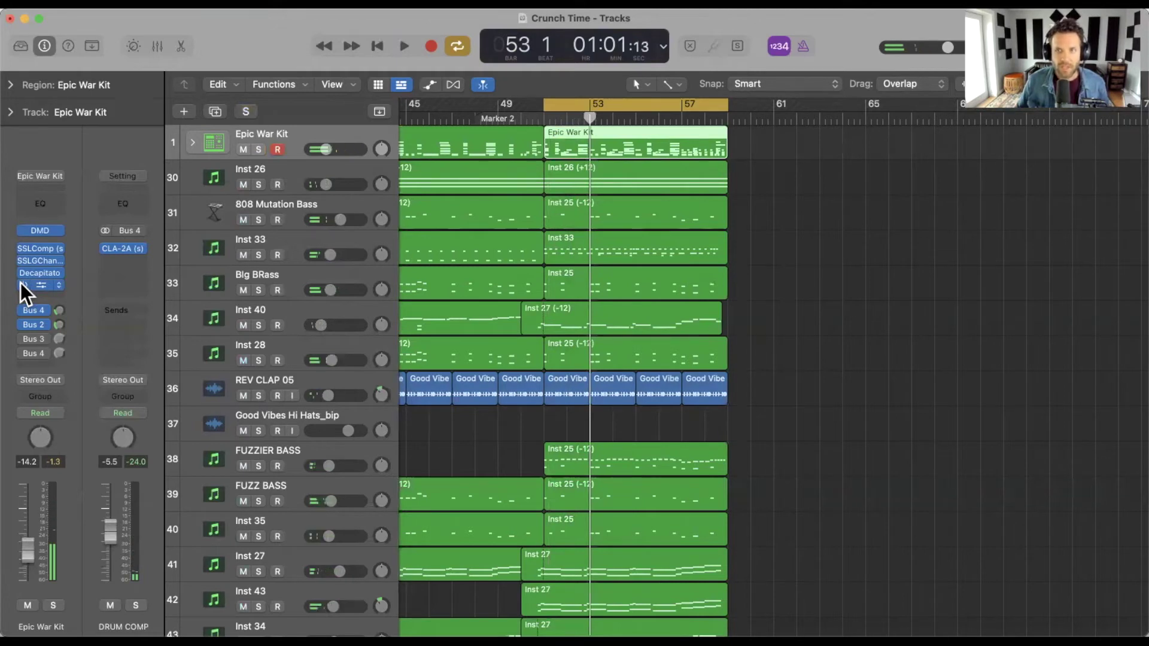
# - Select the 808 Mutation Bass track and solo it
pyautogui.scroll(-1, 257, 199)
pyautogui.click(258, 199)
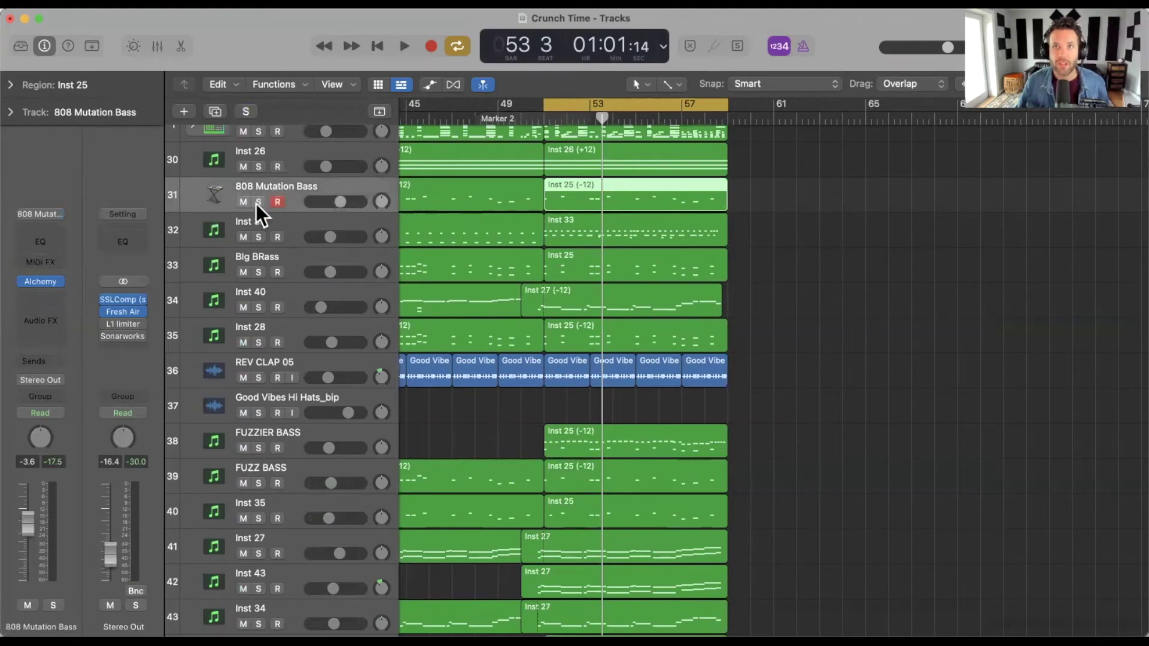
pyautogui.click(255, 203)
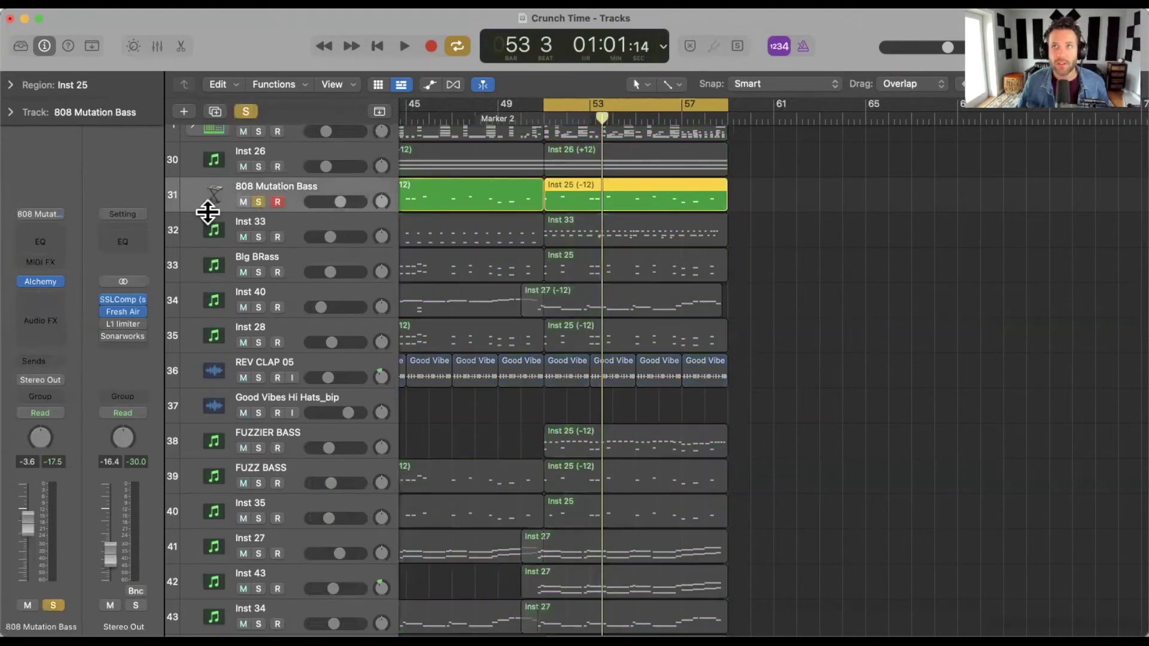
# - Insert the stereo Scheps Parallel Particles plug-in on the 808 Mutation Bass and start playback
pyautogui.click(23, 299)
pyautogui.moveTo(45, 343)
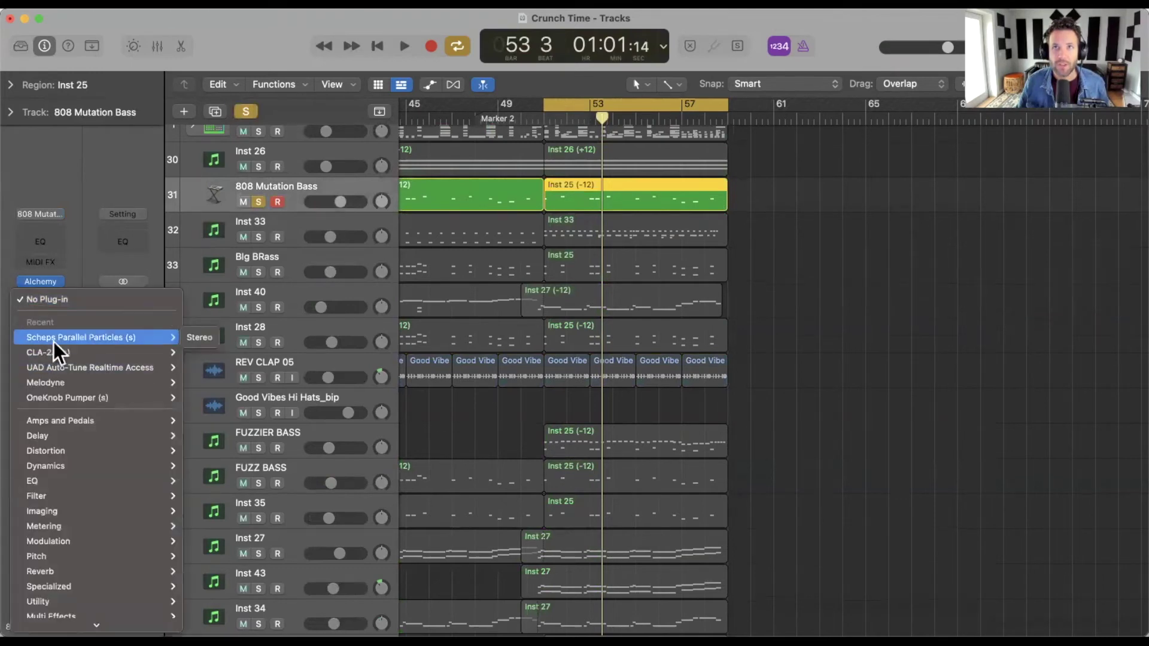
pyautogui.click(193, 341)
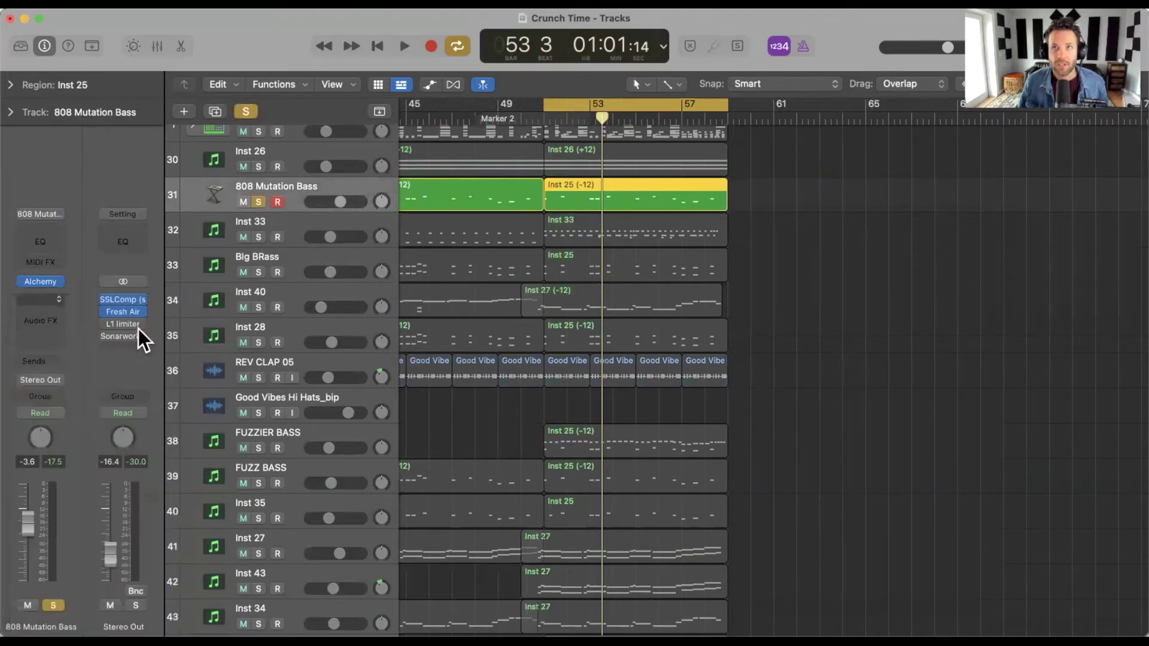
pyautogui.press('space')
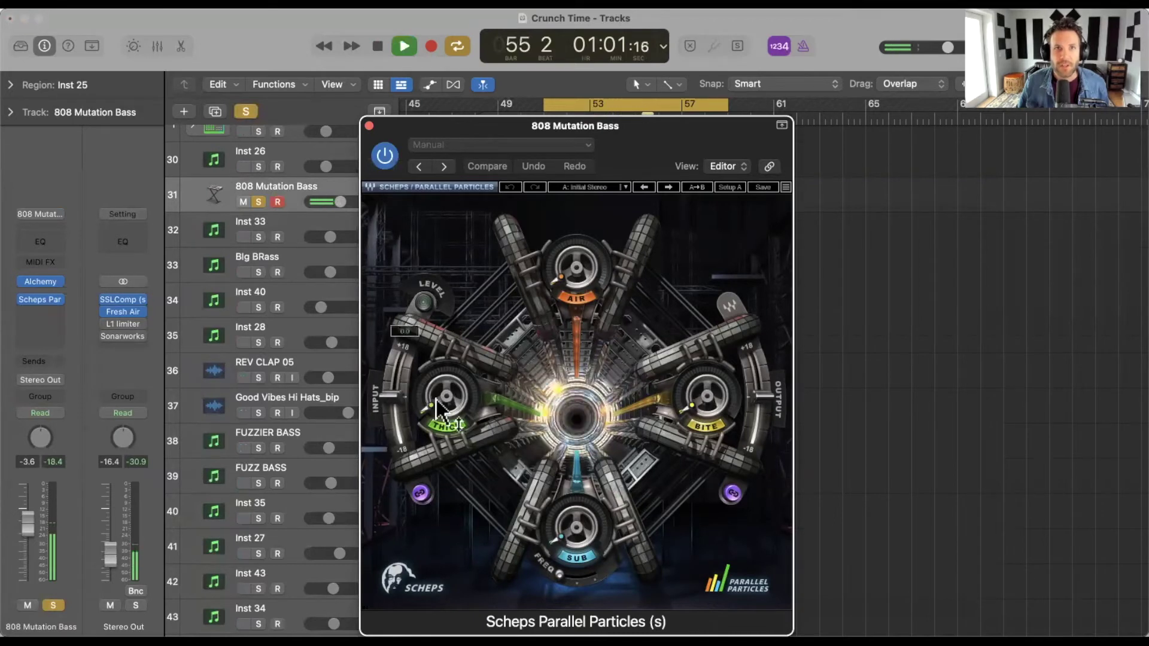
# - Raise the Thick and Bite amounts to around halfway on the bass while it plays
pyautogui.moveTo(436, 404); pyautogui.dragTo(437, 402)
pyautogui.scroll(3, 436, 402)
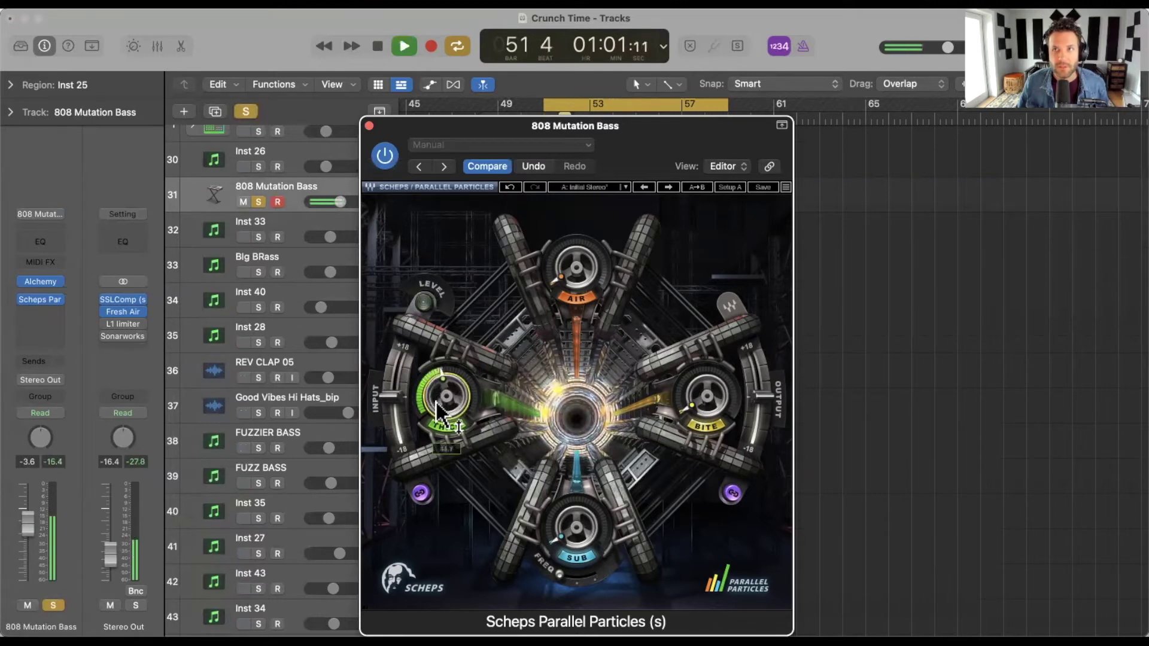
pyautogui.scroll(5, 708, 411)
pyautogui.scroll(6, 708, 411)
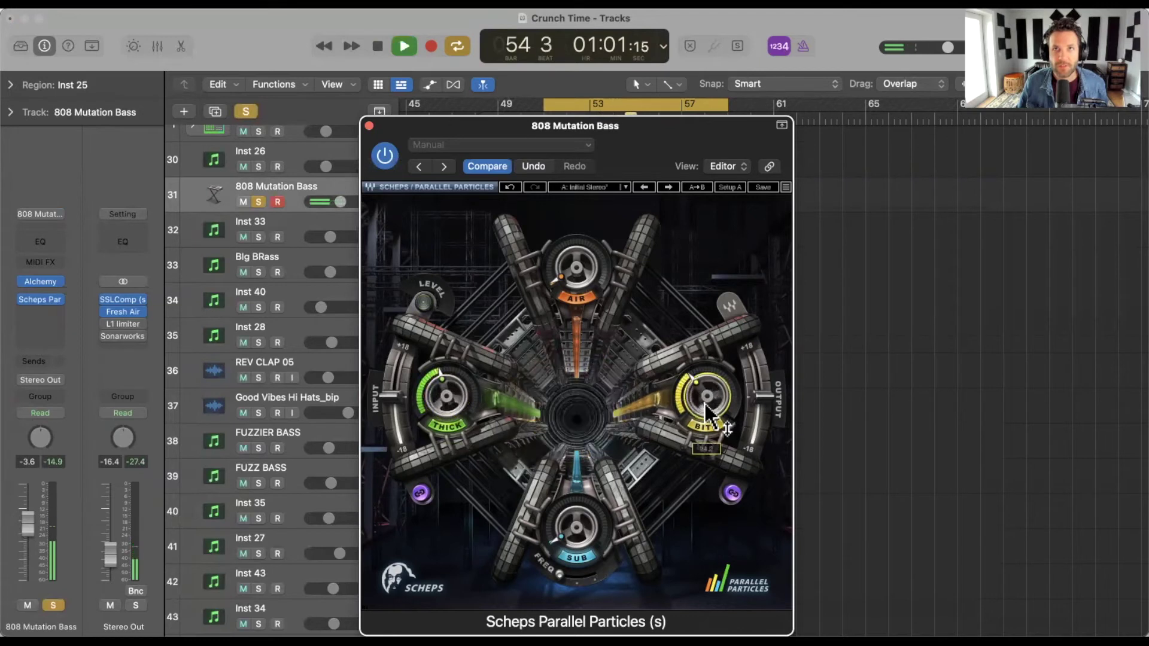
pyautogui.scroll(1, 708, 411)
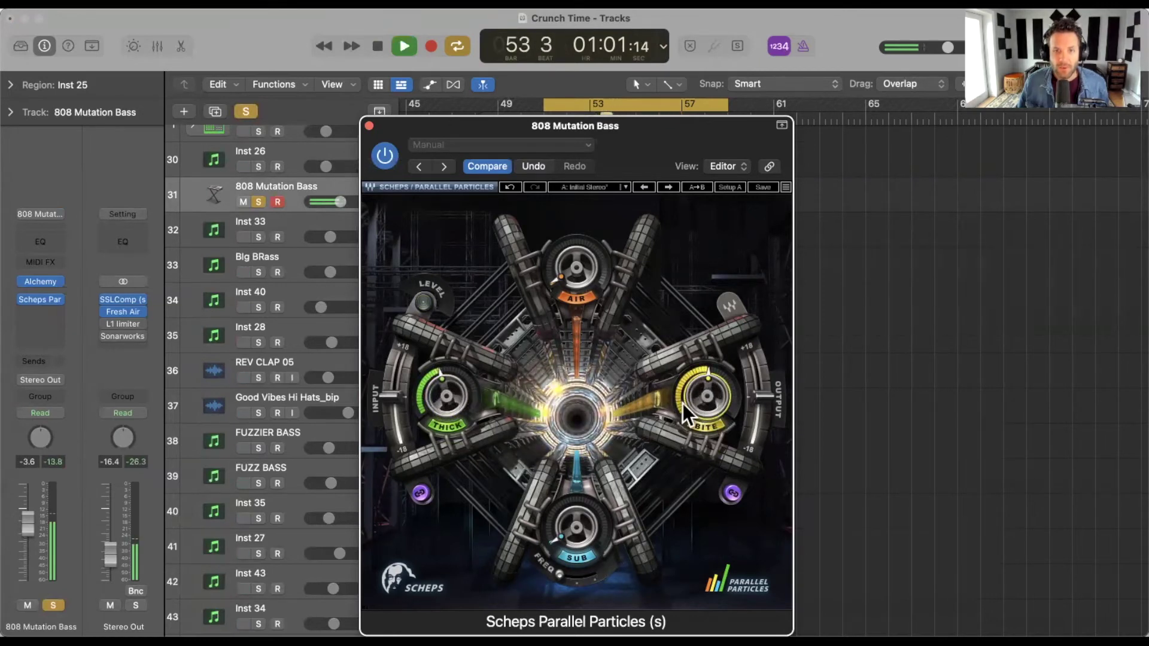
pyautogui.scroll(1, 708, 411)
pyautogui.scroll(-2, 706, 407)
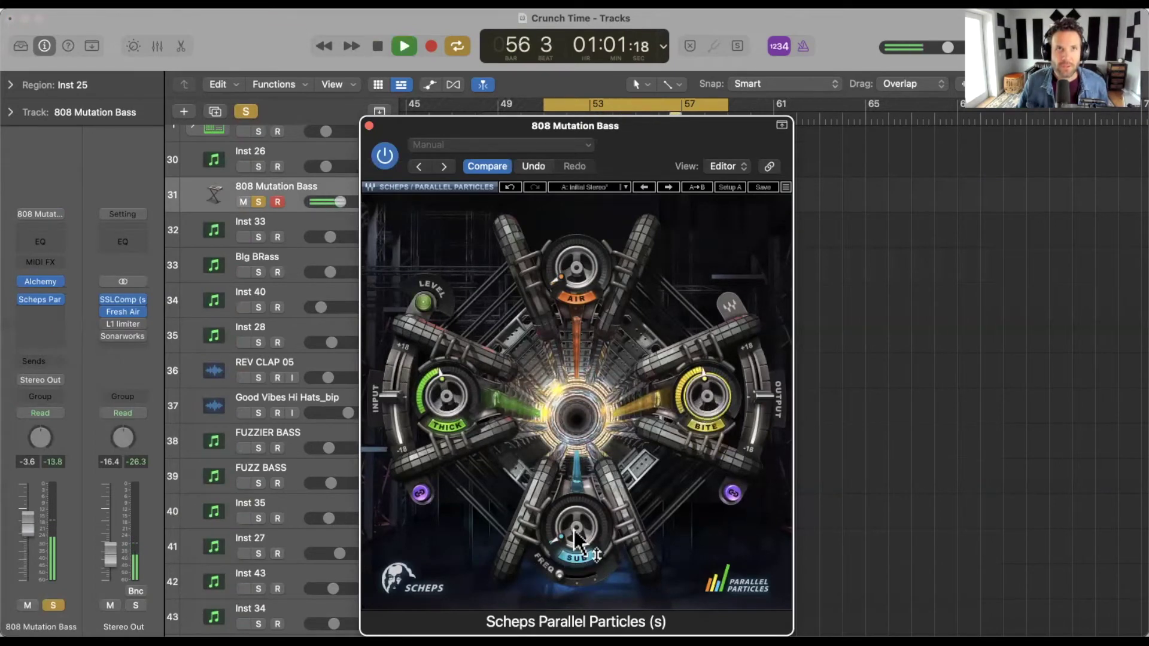
# - Raise the bass's Sub amount to around halfway and increase the Sub frequency during playback
pyautogui.moveTo(573, 531)
pyautogui.scroll(3, 574, 537)
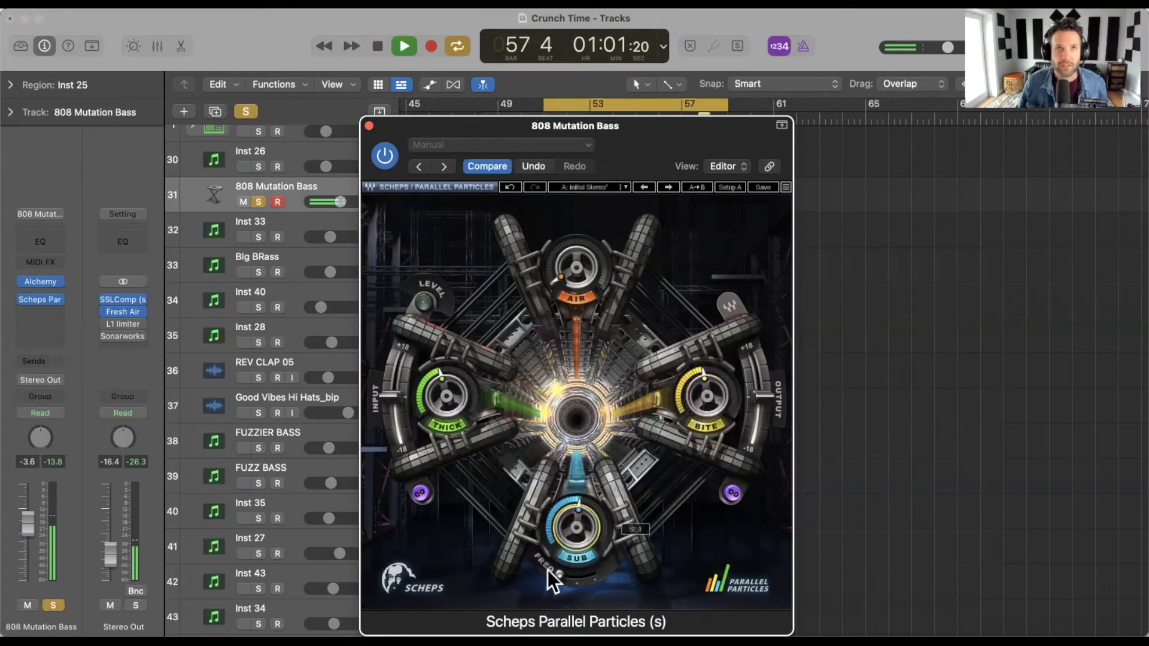
pyautogui.scroll(3, 560, 577)
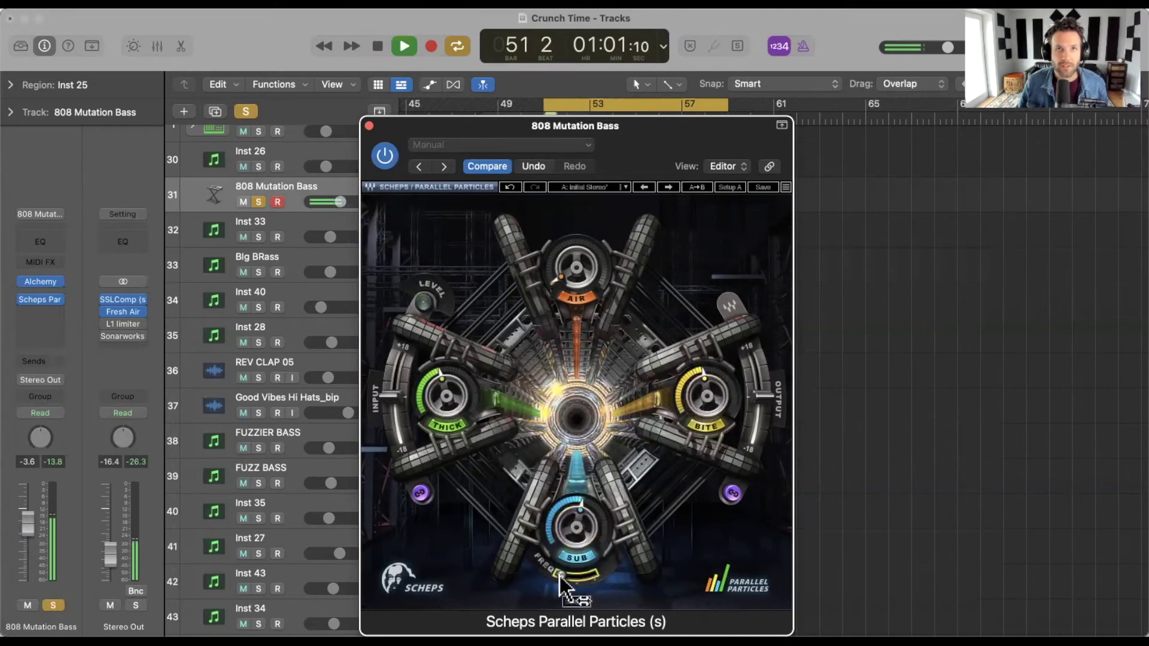
pyautogui.scroll(2, 568, 576)
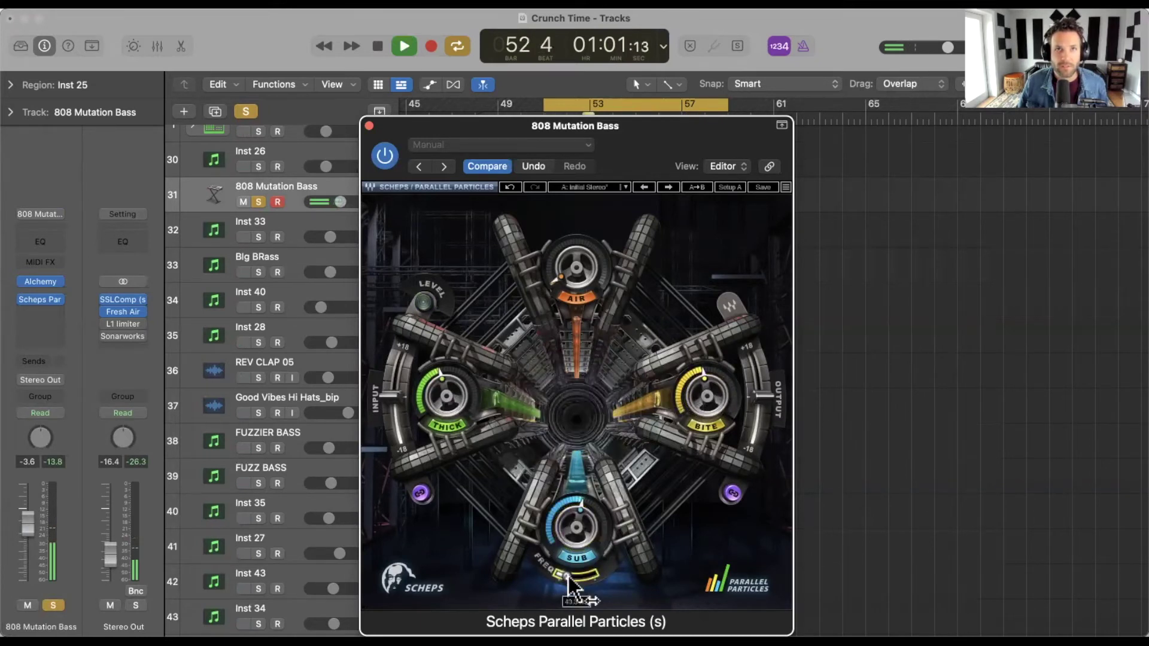
pyautogui.scroll(2, 572, 582)
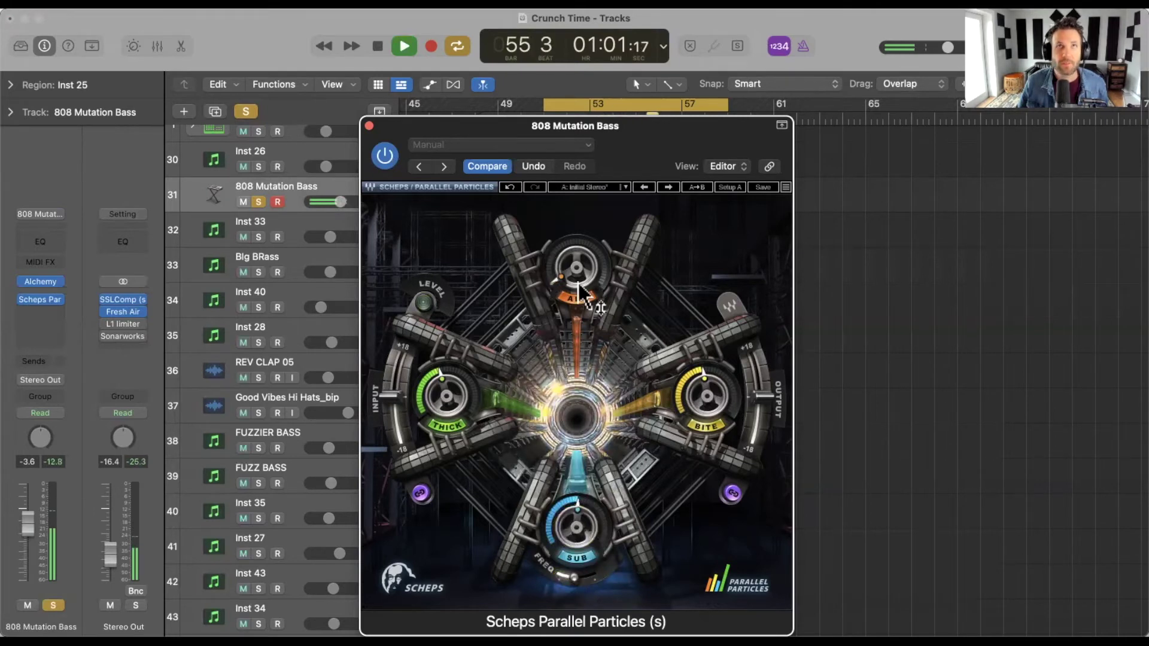
# - Raise the Air amount in Scheps Parallel Particles while the soloed bass plays
pyautogui.moveTo(572, 278)
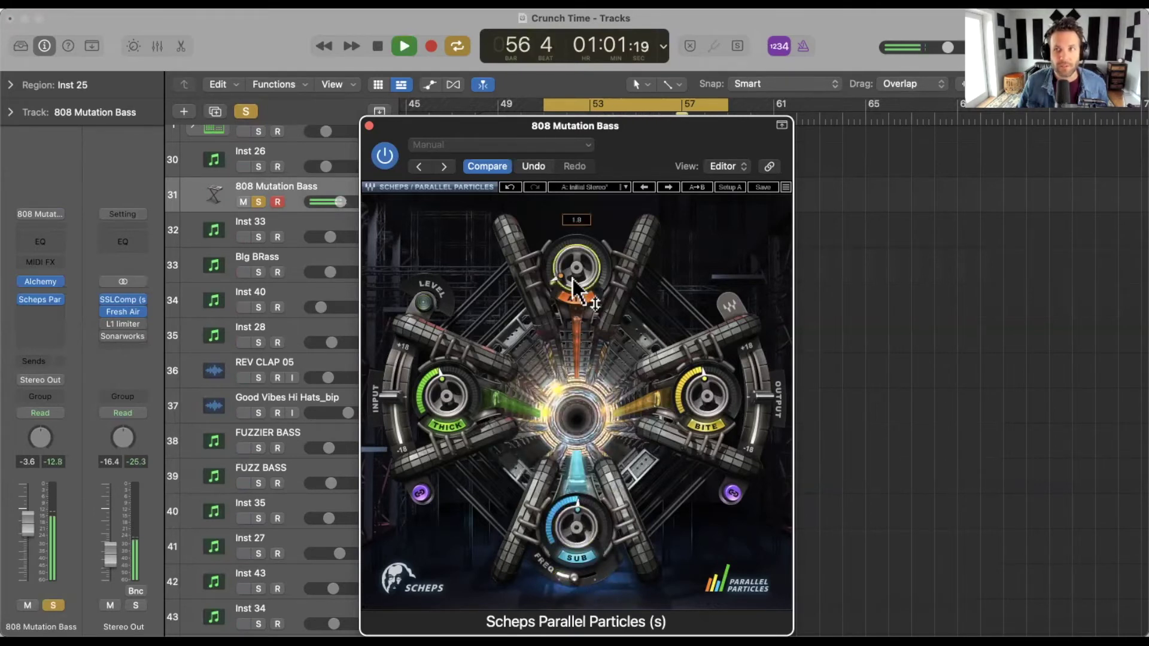
pyautogui.scroll(5, 573, 279)
pyautogui.scroll(2, 572, 279)
# - Place the 808 Mutation Bass directly below the Epic War Kit and solo both tracks to play them together
pyautogui.press('s')
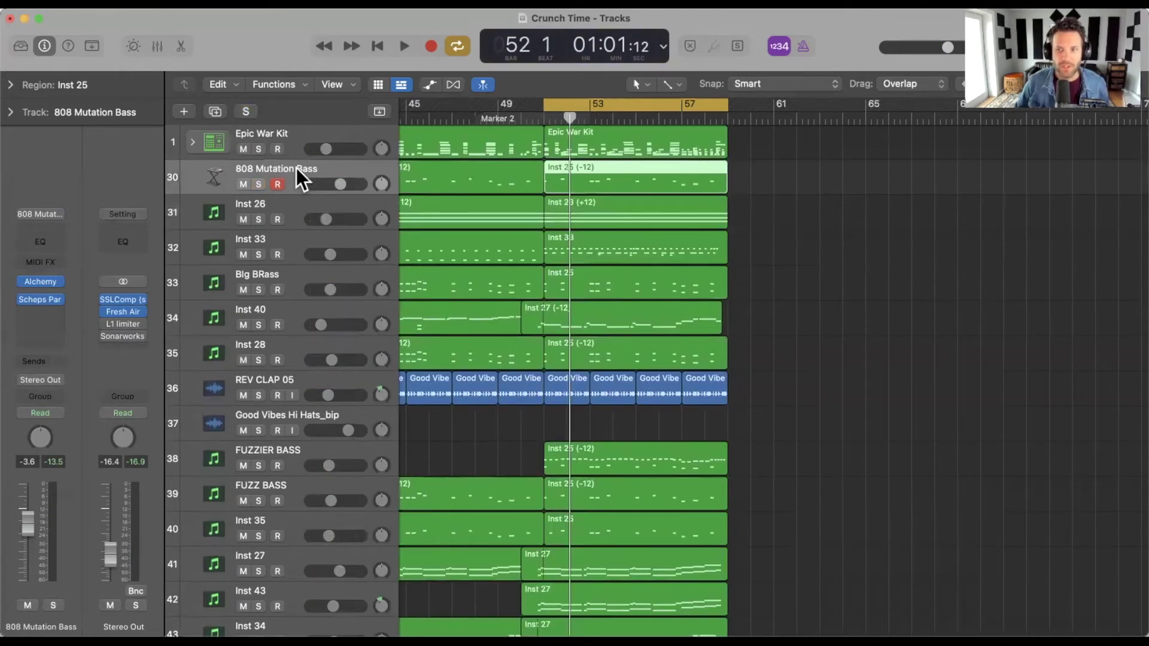
pyautogui.hotkey('shift', 'Up')
pyautogui.press('s')
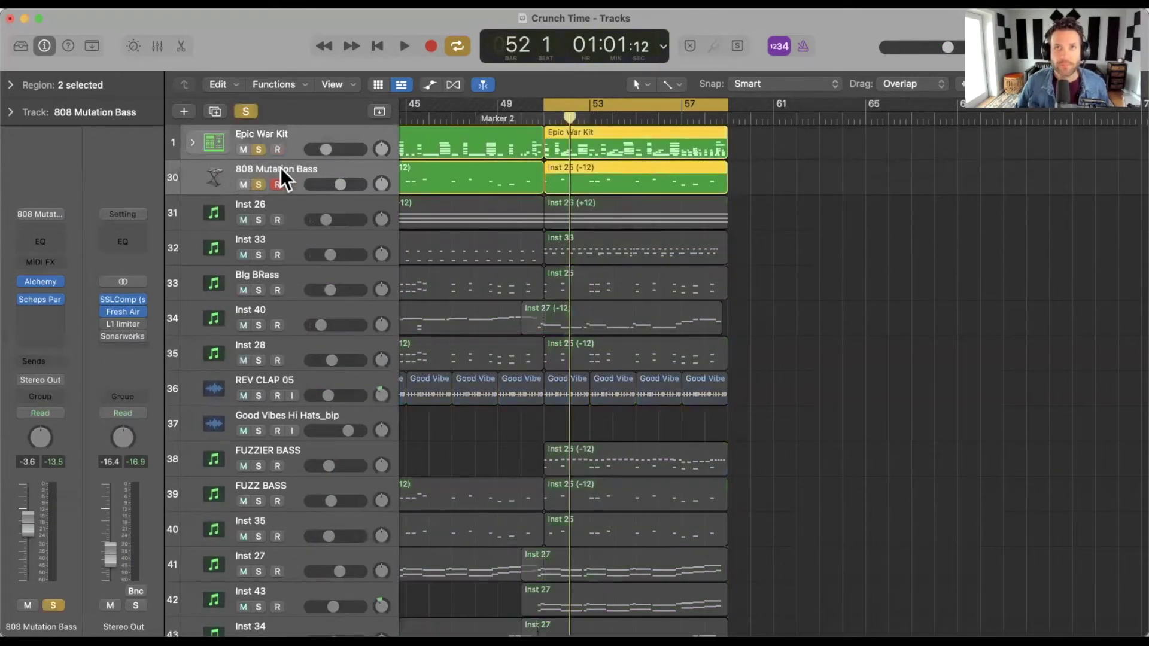
pyautogui.press('space')
pyautogui.hotkey('shift', 'Down')
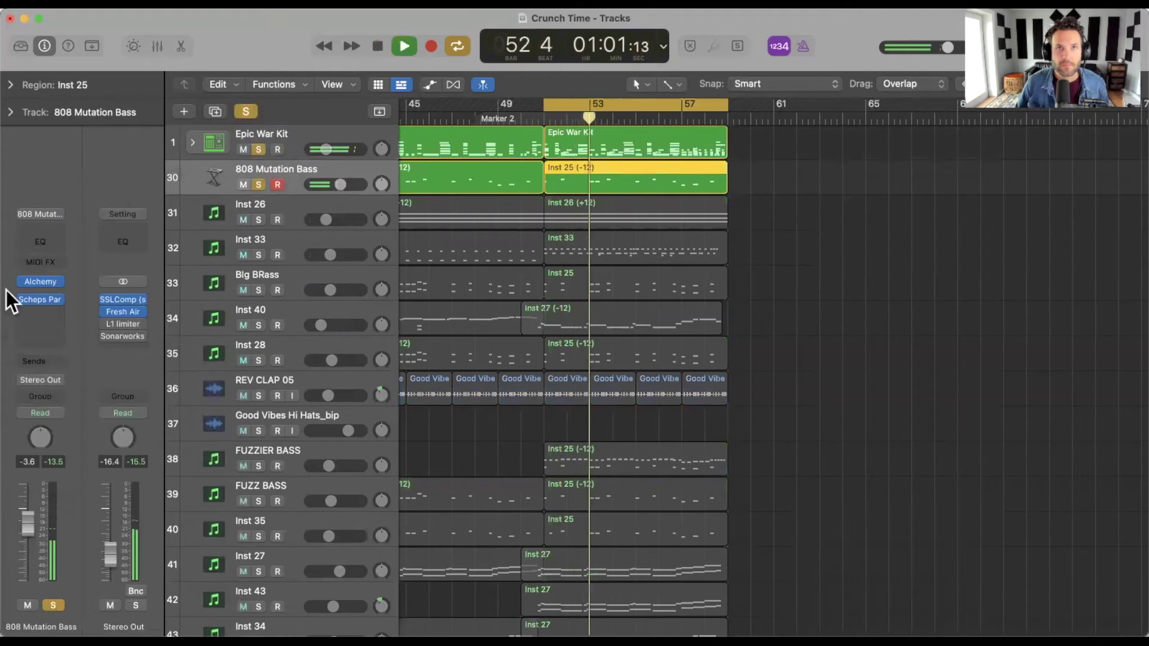
# - Clear all solos to hear the processed drums and bass in the full mix, and stop playback
pyautogui.moveTo(16, 300)
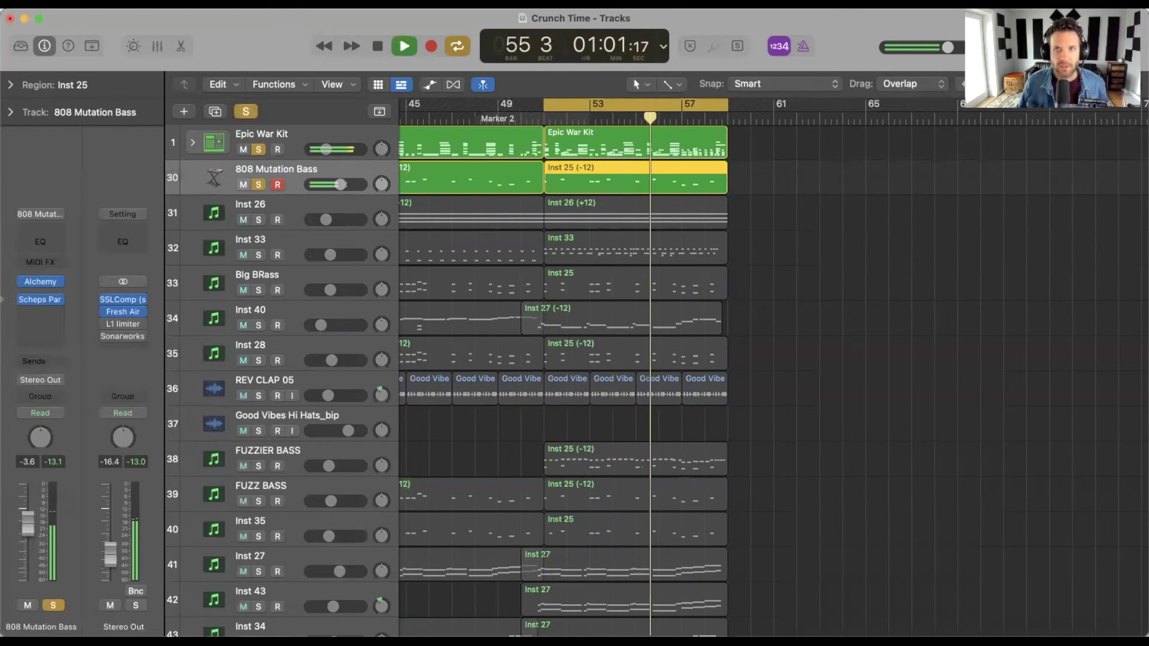
pyautogui.click(250, 112)
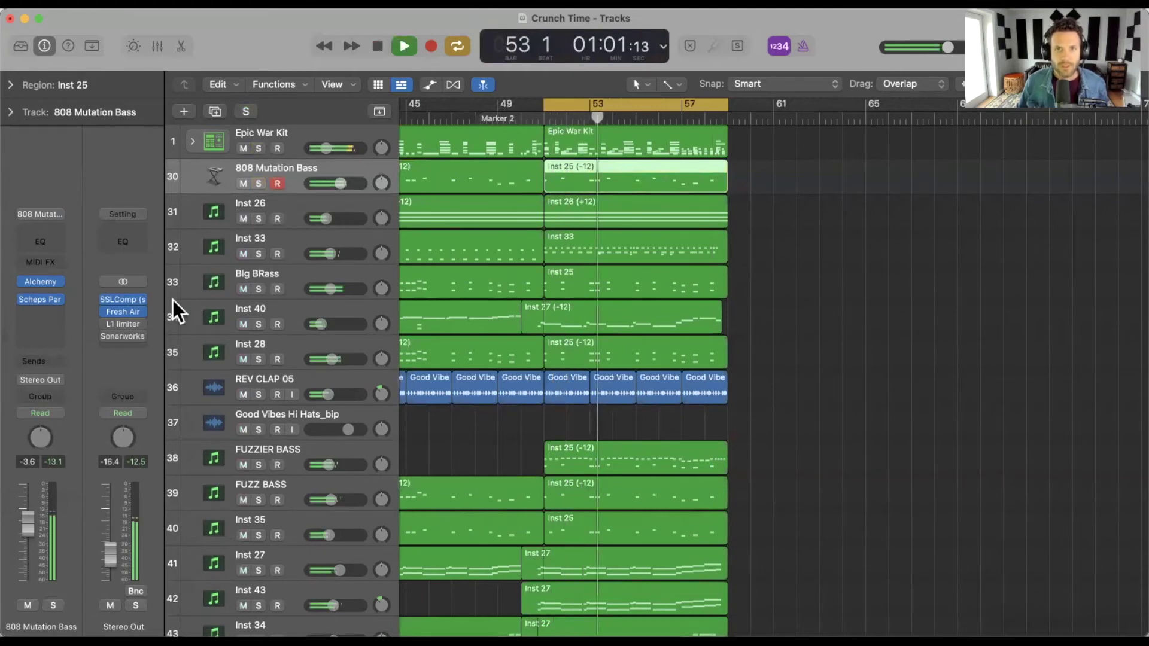
pyautogui.press('space')
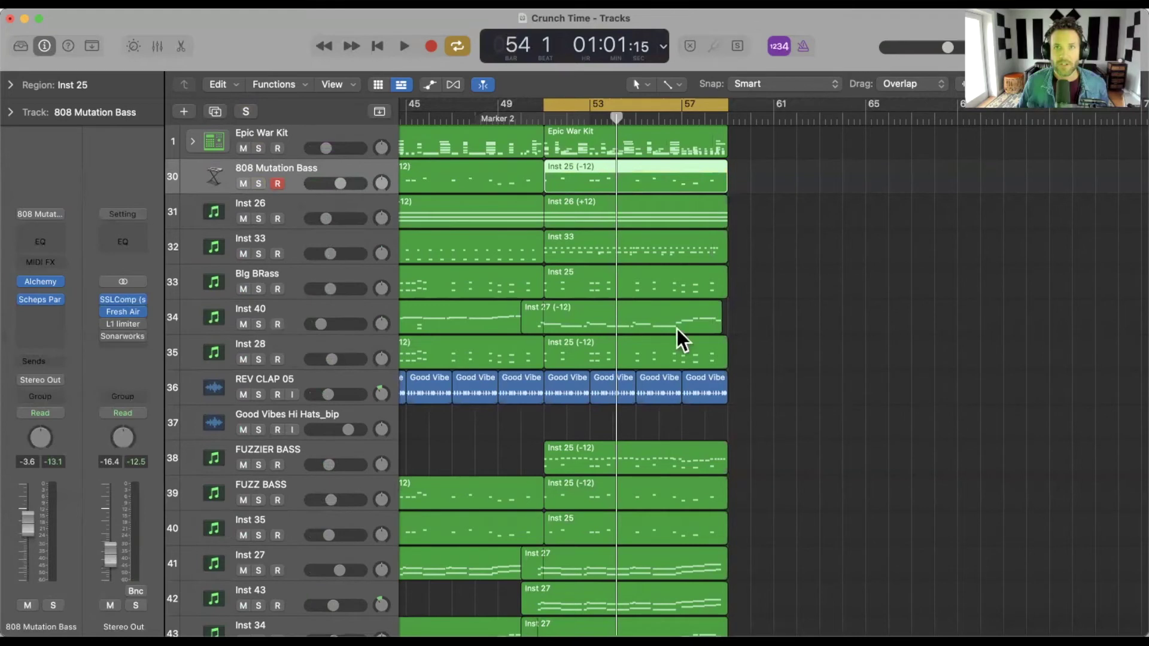
# - Select and solo the Strings SHort track and play it back
pyautogui.scroll(-5, 675, 334)
pyautogui.click(308, 542)
pyautogui.press('s')
pyautogui.press('space')
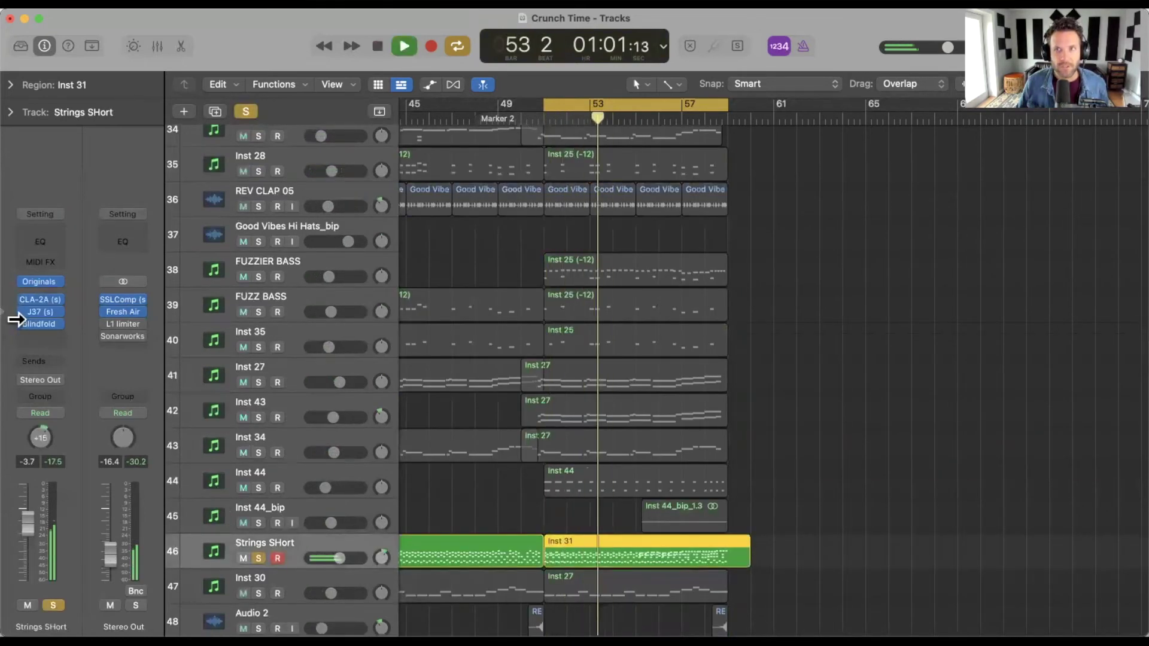
# - Insert the stereo Scheps Parallel Particles plug-in after Blindfold on Strings SHort and restart playback
pyautogui.click(30, 335)
pyautogui.press('space')
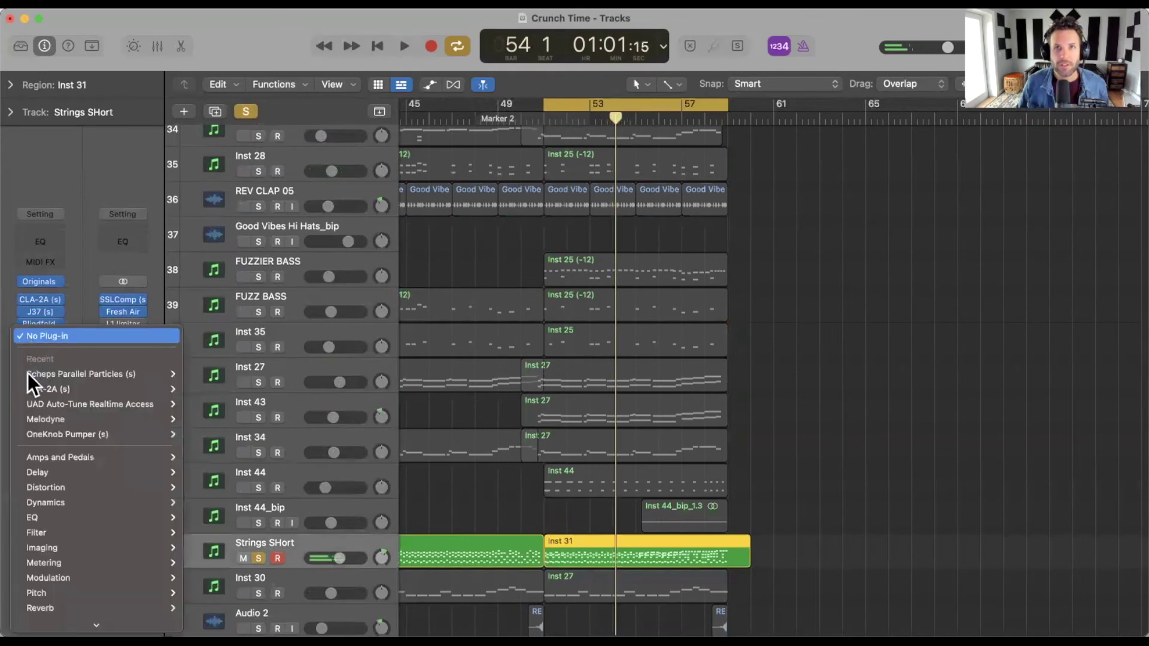
pyautogui.moveTo(172, 373)
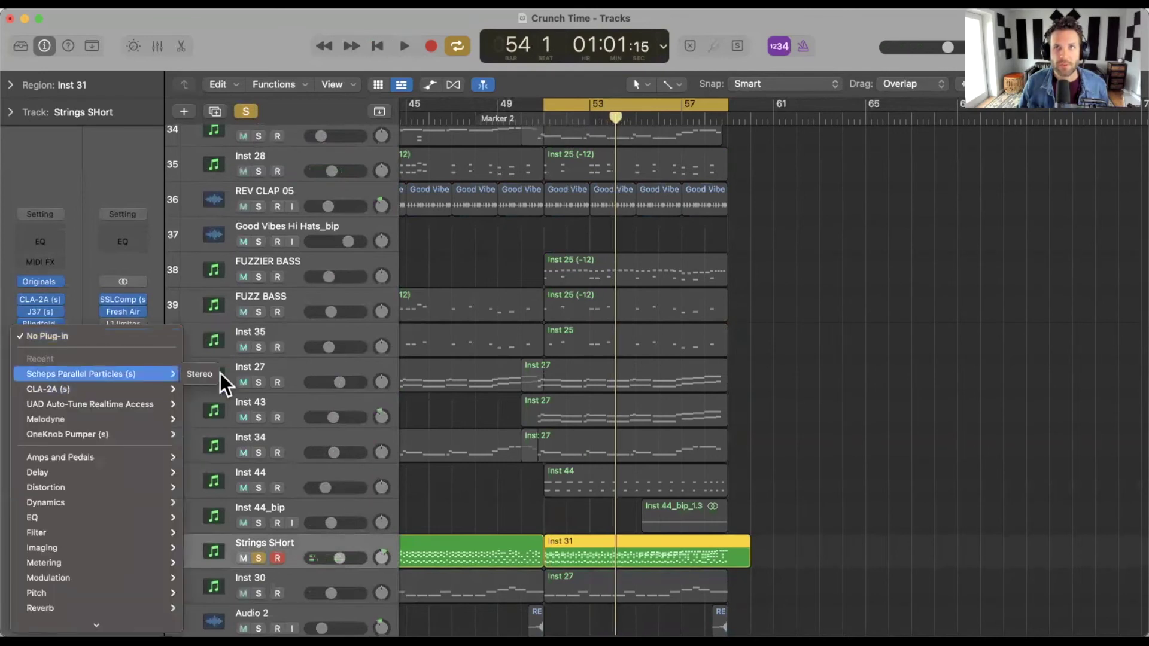
pyautogui.click(213, 373)
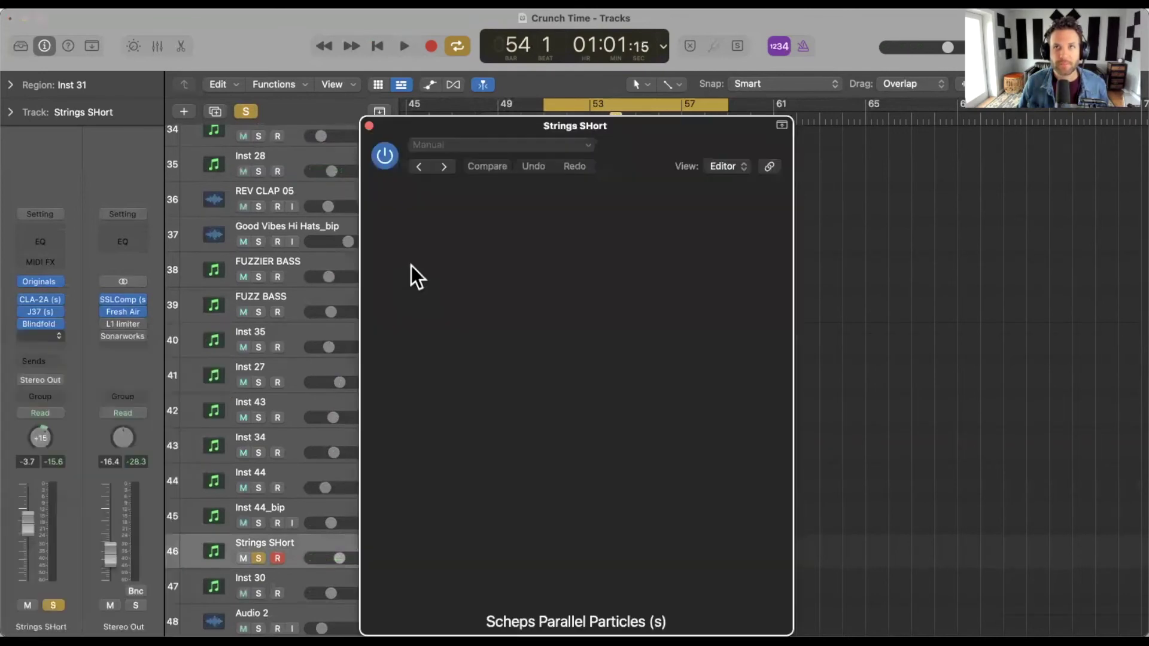
pyautogui.press('space')
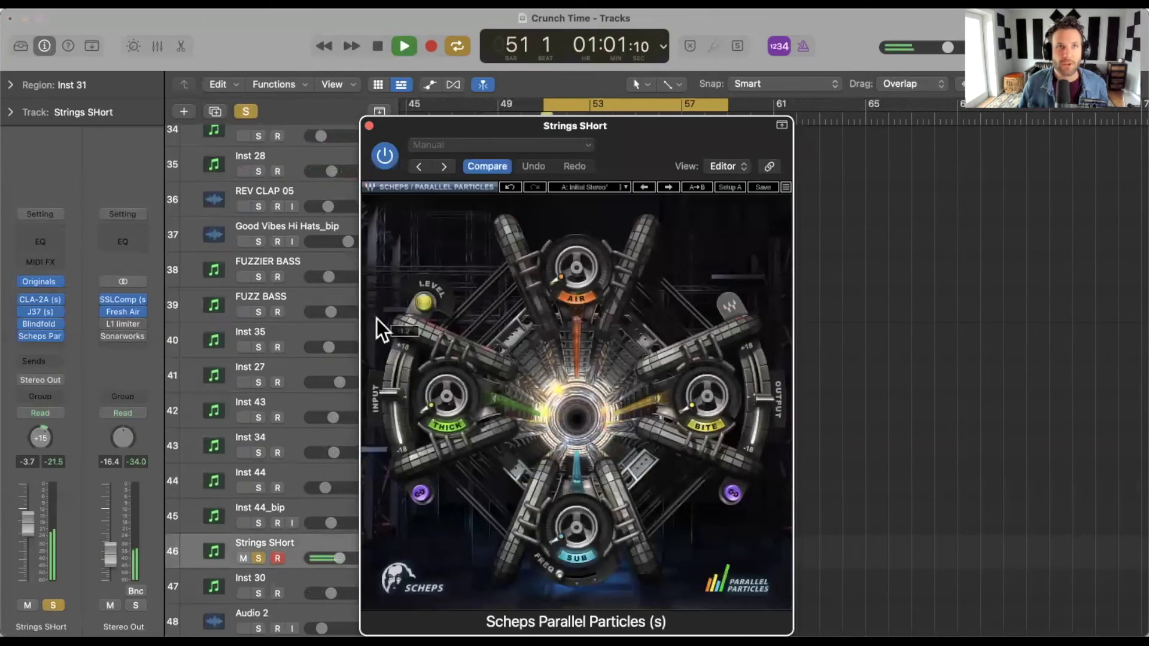
# - Lower the plug-in's Input level for the strings and raise the Thick amount moderately during playback
pyautogui.moveTo(389, 404)
pyautogui.moveTo(389, 397); pyautogui.dragTo(391, 412)
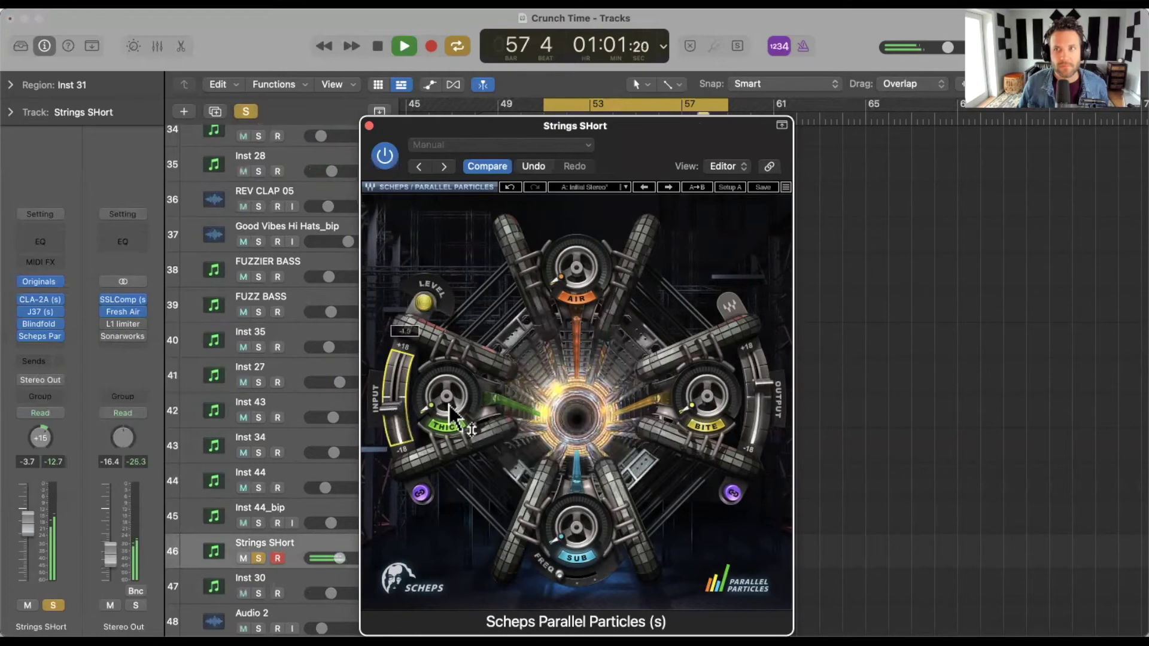
pyautogui.moveTo(451, 399)
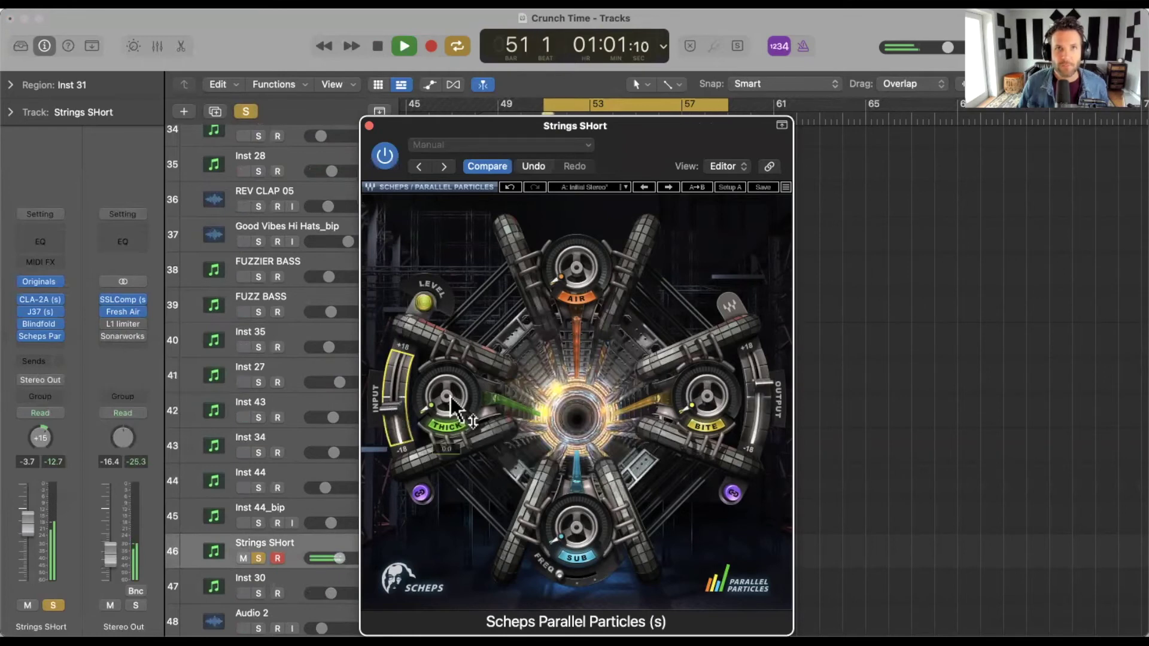
pyautogui.press('space')
pyautogui.press('space')
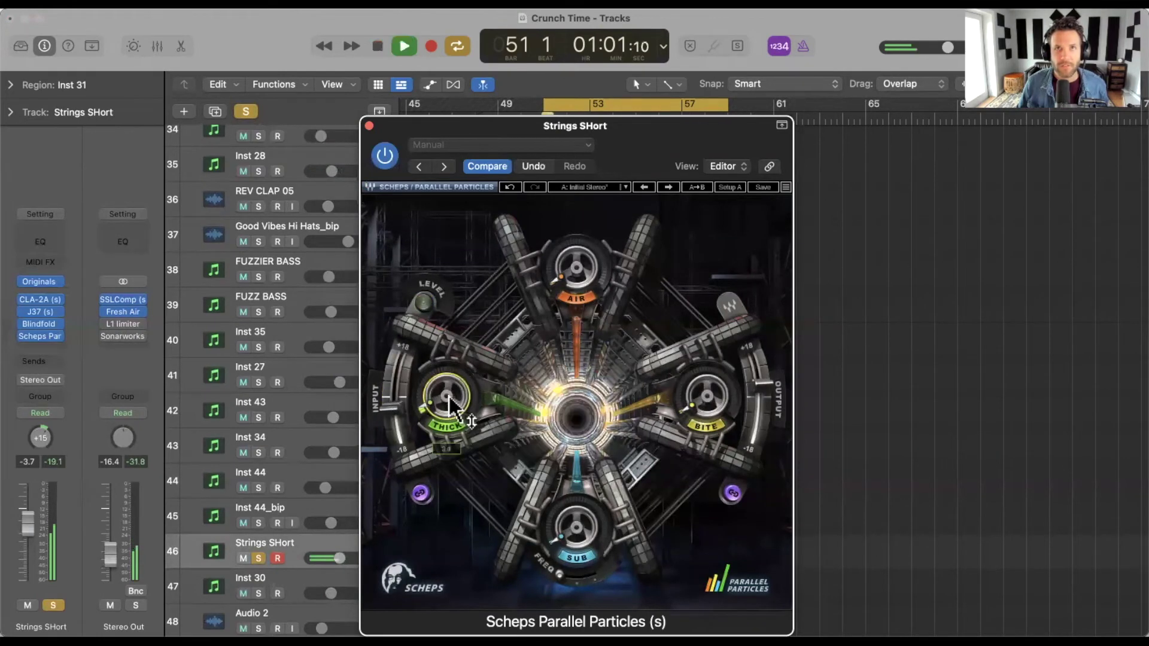
pyautogui.scroll(5, 450, 402)
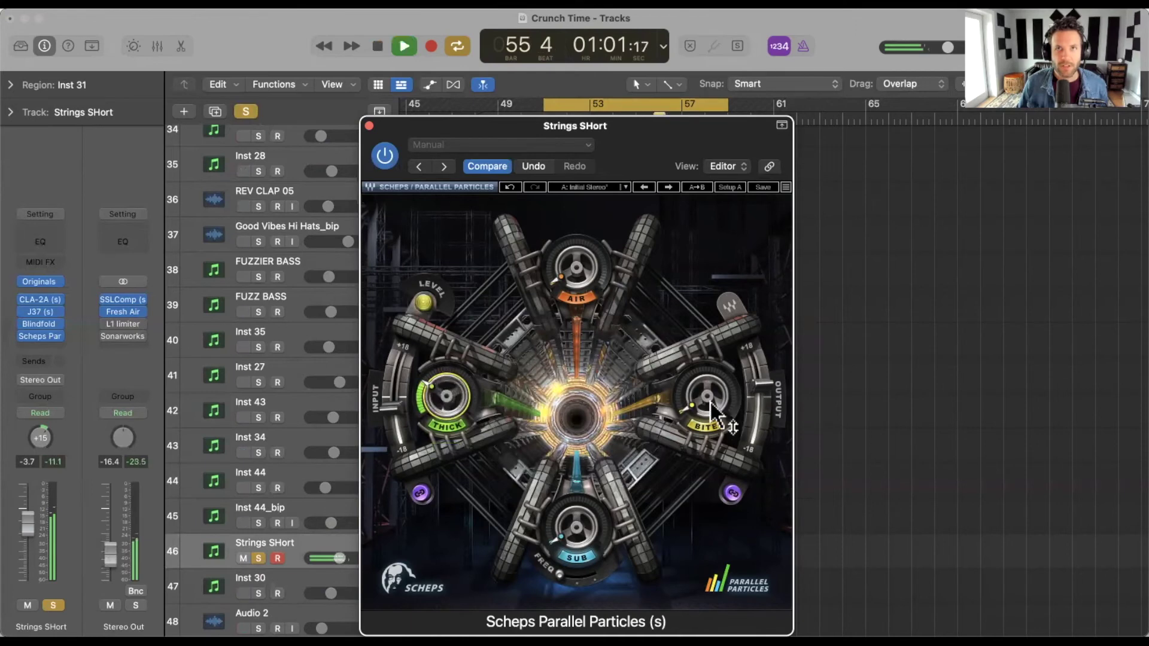
# - Try gradually raising the Bite amount on the strings during playback, and stop playback
pyautogui.scroll(2, 712, 403)
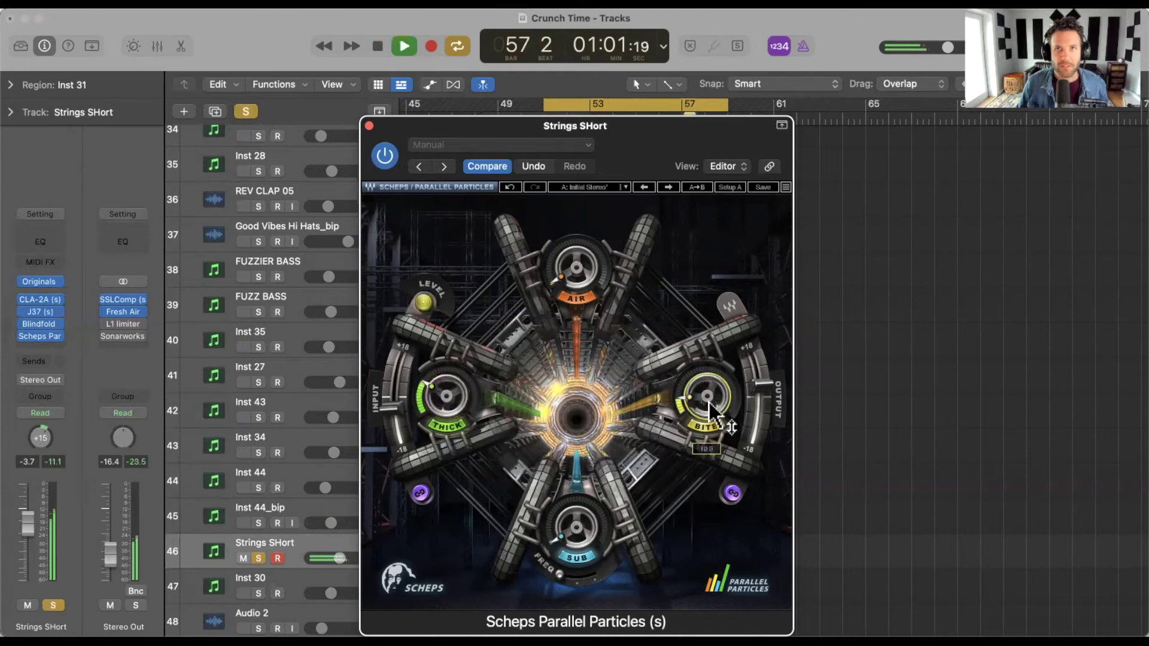
pyautogui.scroll(3, 711, 404)
pyautogui.scroll(3, 711, 403)
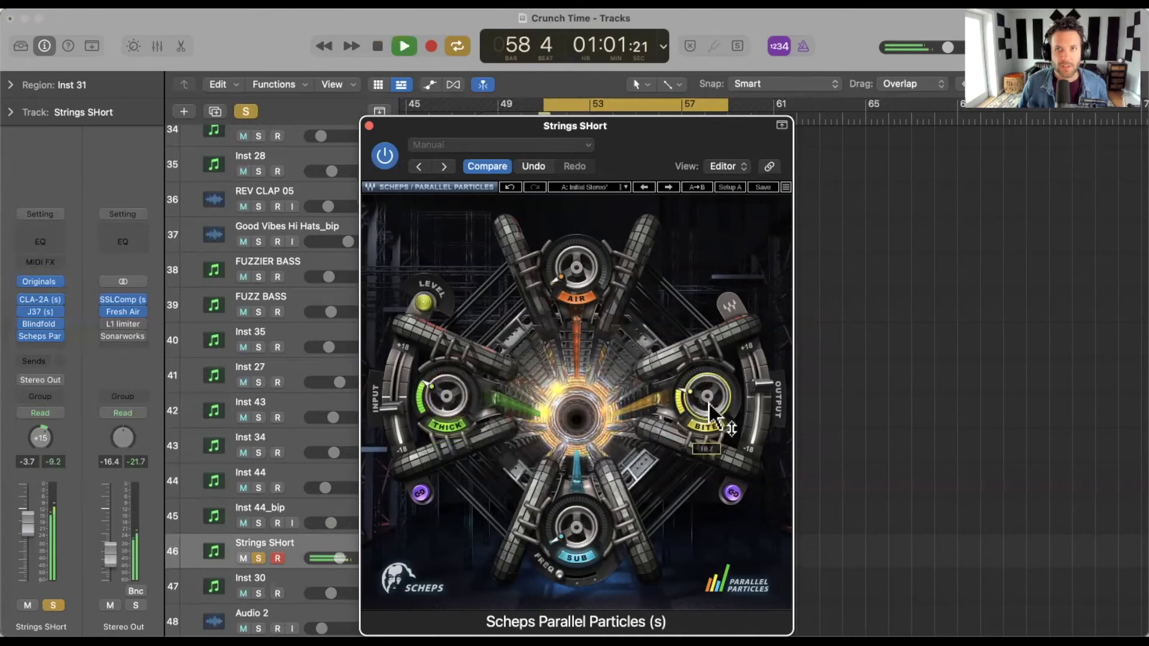
pyautogui.scroll(1, 712, 413)
pyautogui.press('space')
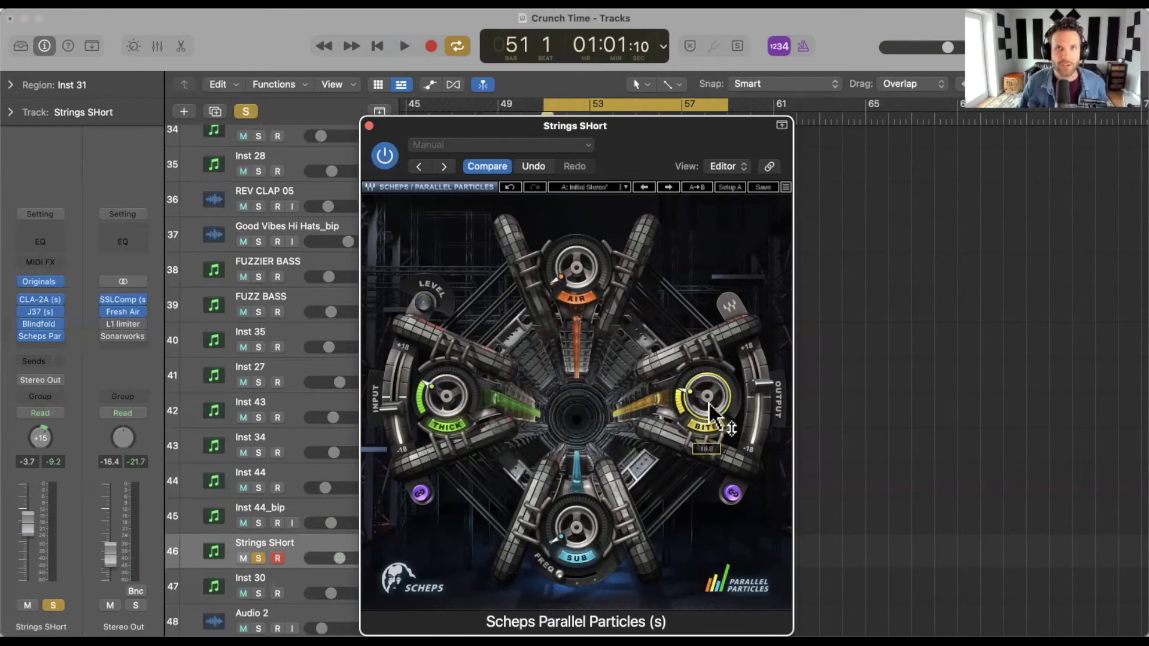
# - Reset the strings' Bite amount to 0.0 and raise it again to just under halfway during playback
pyautogui.keyDown('alt'); pyautogui.click(708, 400); pyautogui.keyUp('alt')
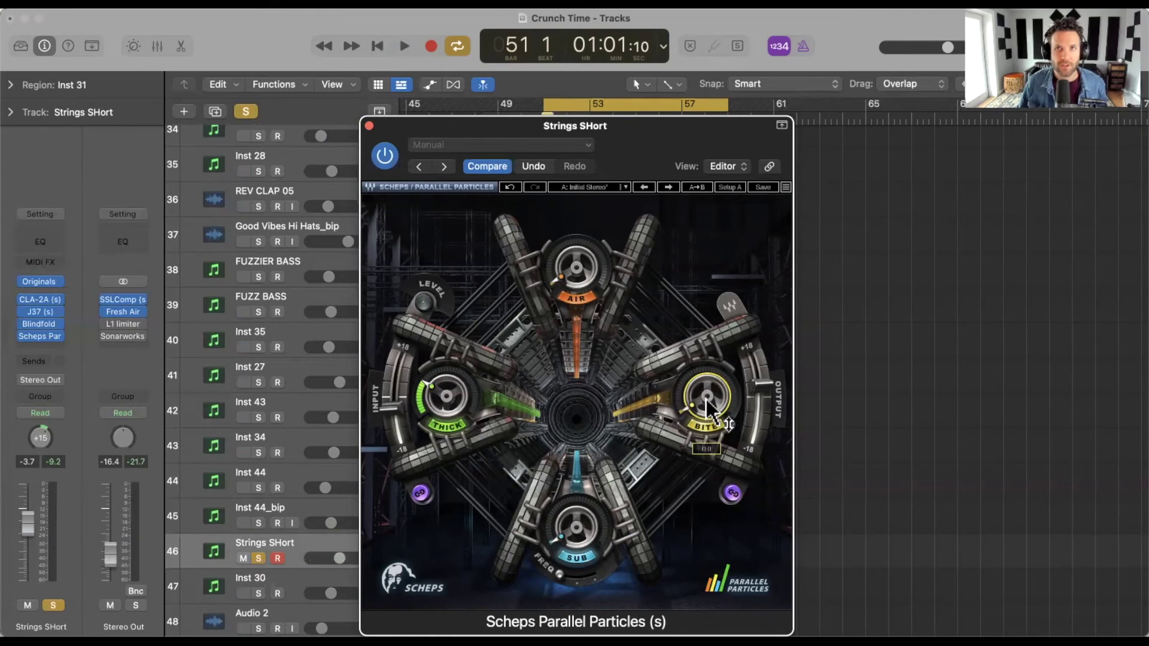
pyautogui.press('space')
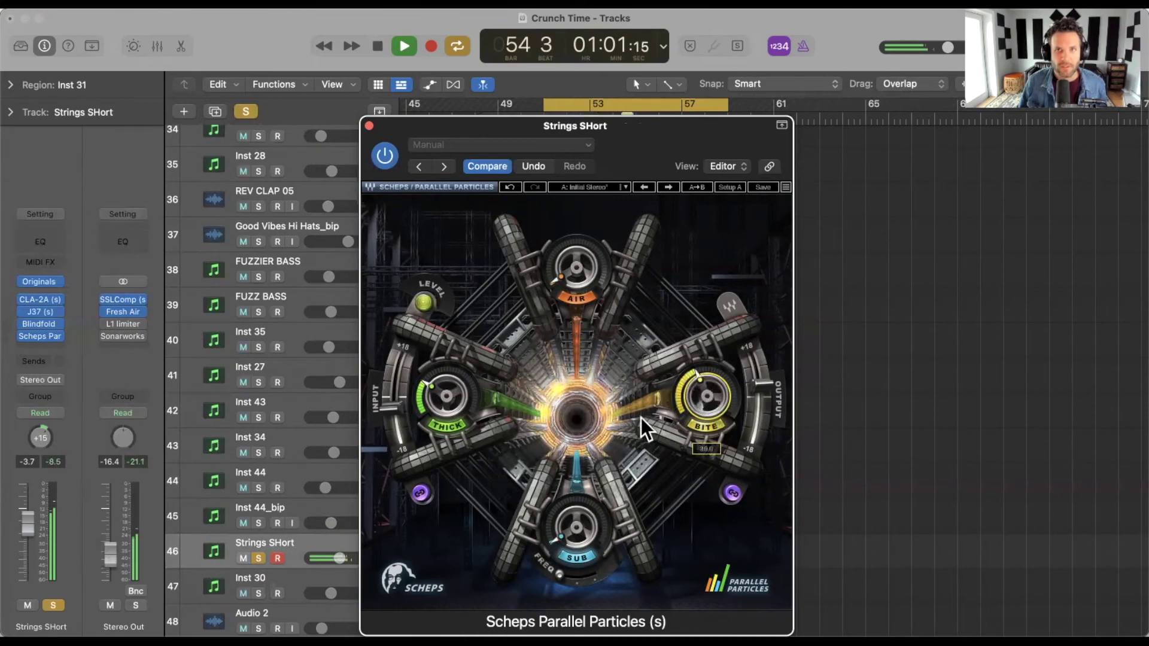
pyautogui.press('space')
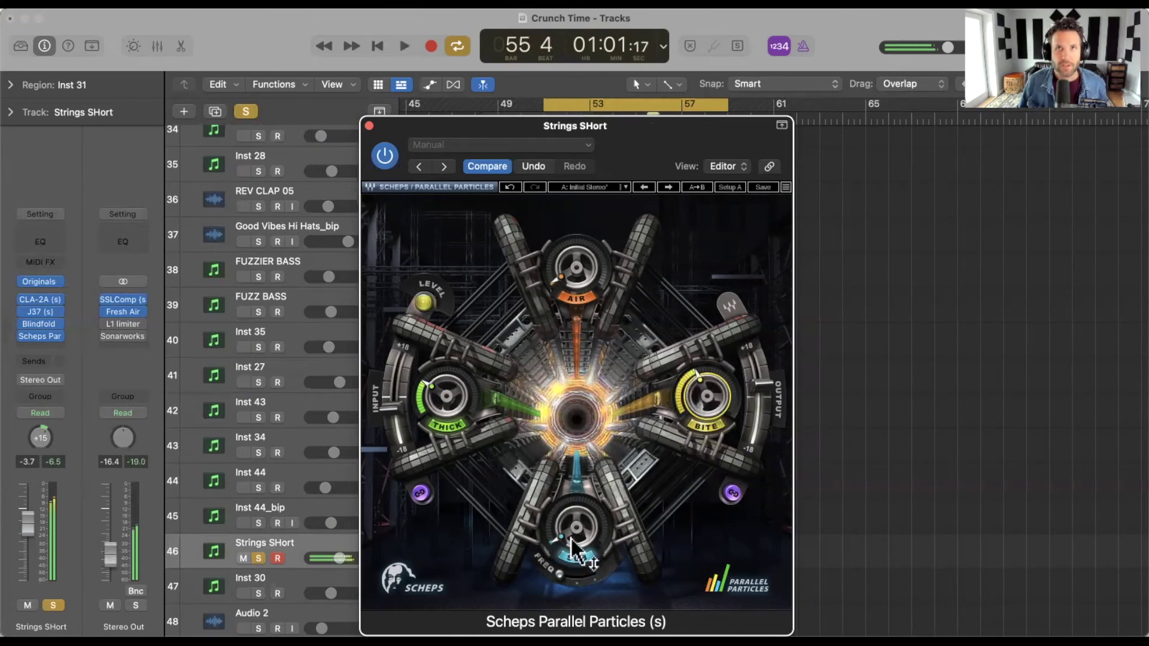
# - Raise the strings' Sub amount to about halfway and adjust its frequency during playback
pyautogui.moveTo(572, 542); pyautogui.dragTo(566, 576)
pyautogui.press('space')
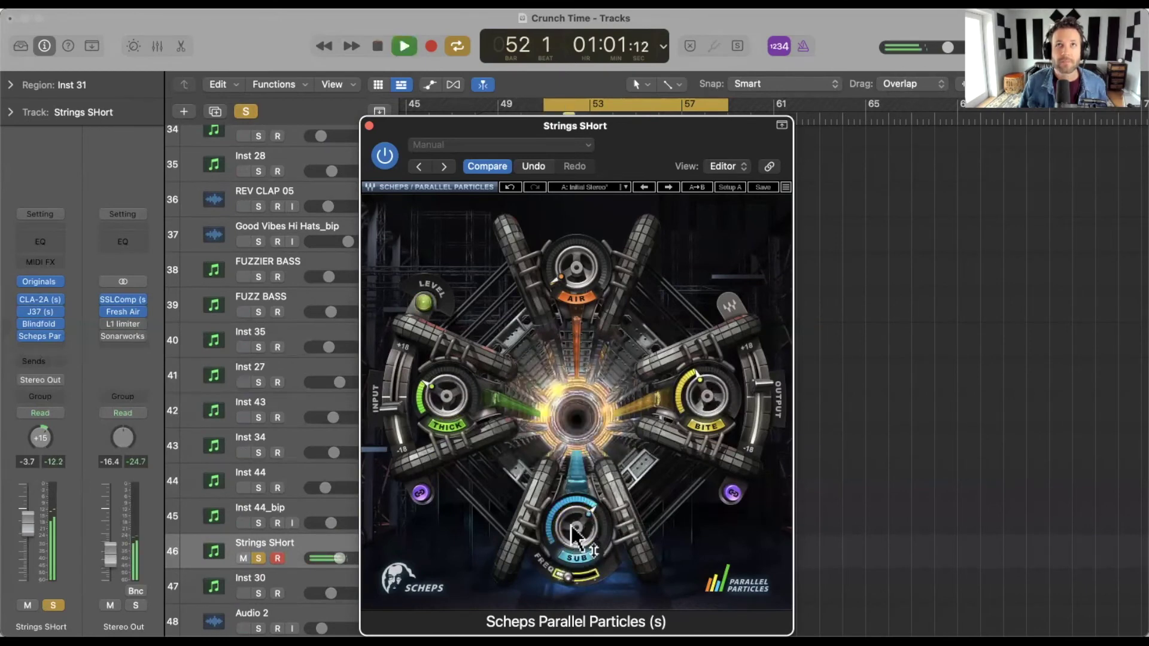
pyautogui.moveTo(571, 530); pyautogui.dragTo(572, 574)
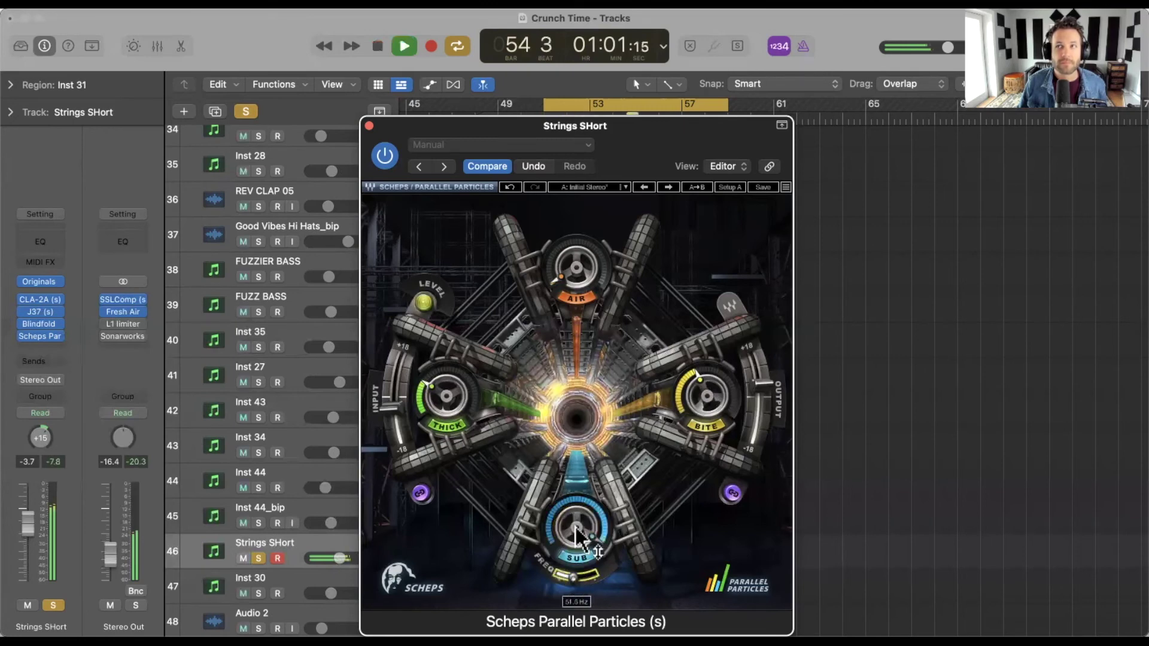
pyautogui.moveTo(576, 529)
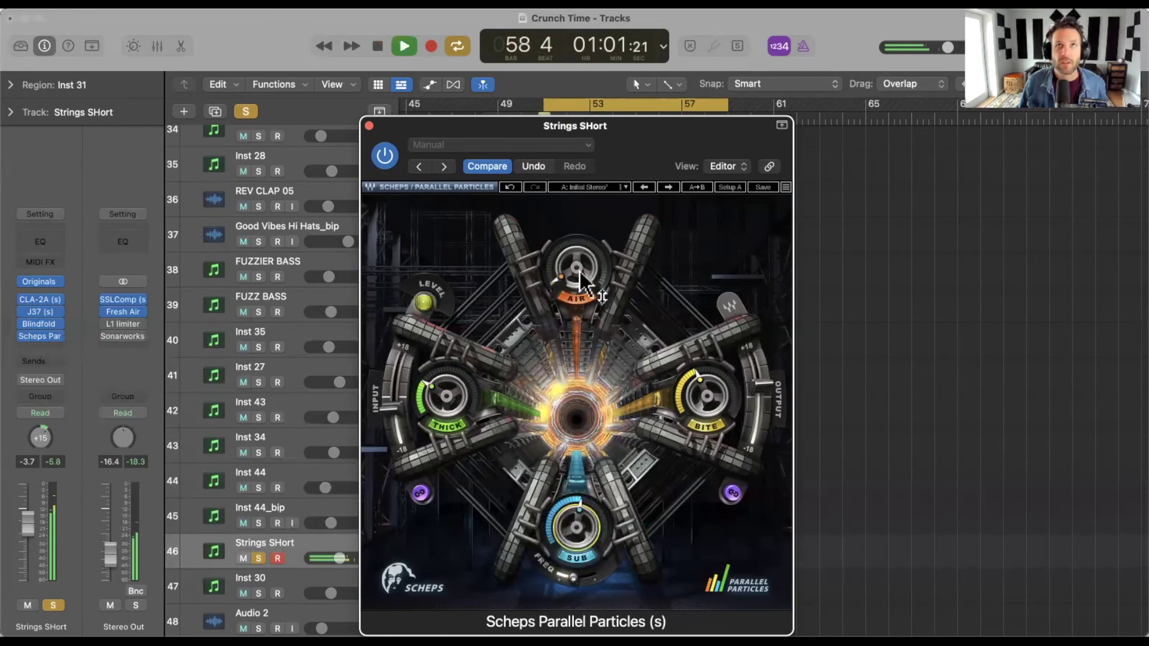
# - Raise the Air amount on the strings well past halfway, then bring it back to just under halfway during playback
pyautogui.moveTo(576, 281)
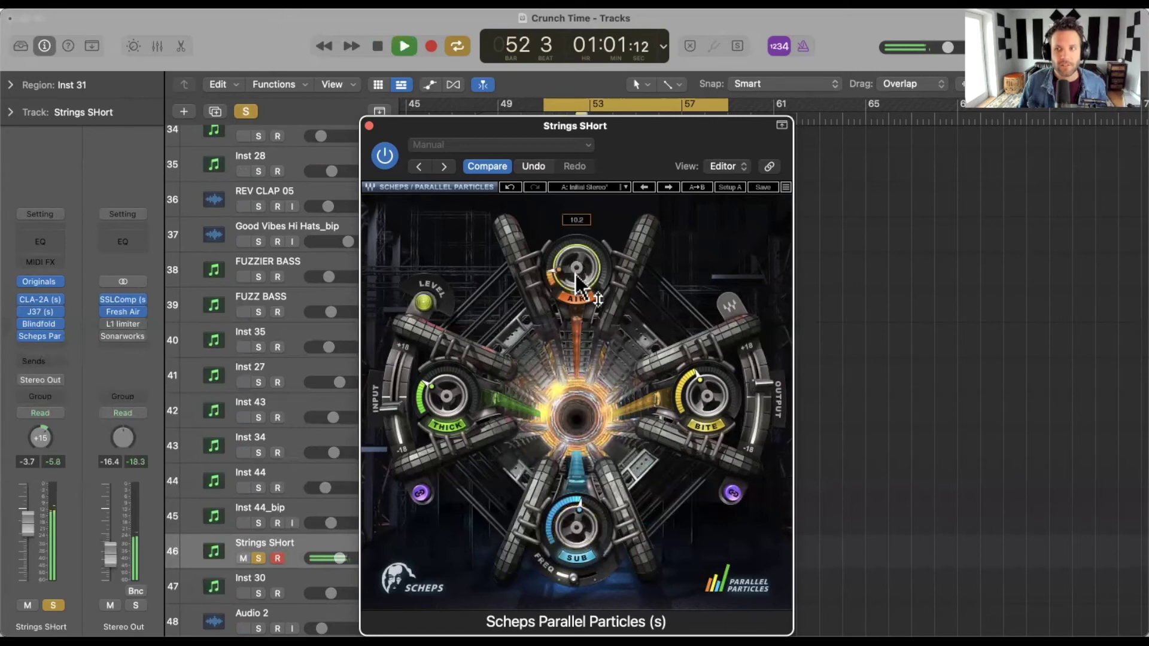
pyautogui.scroll(10, 576, 281)
pyautogui.scroll(5, 576, 281)
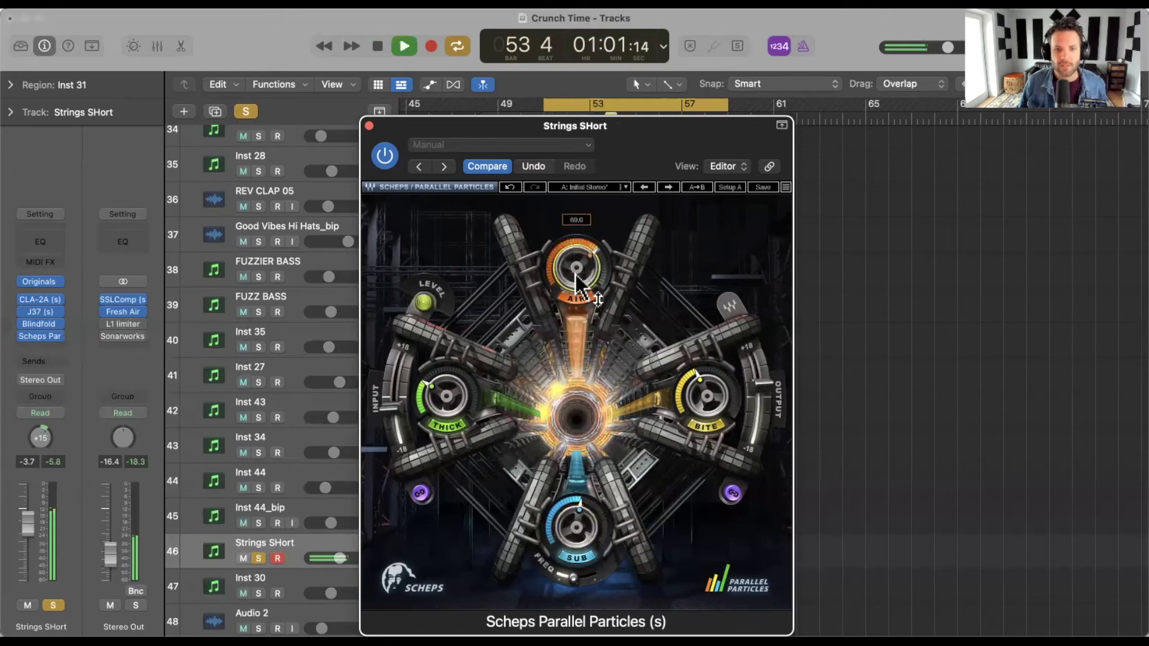
pyautogui.scroll(-1, 576, 281)
pyautogui.scroll(-2, 576, 281)
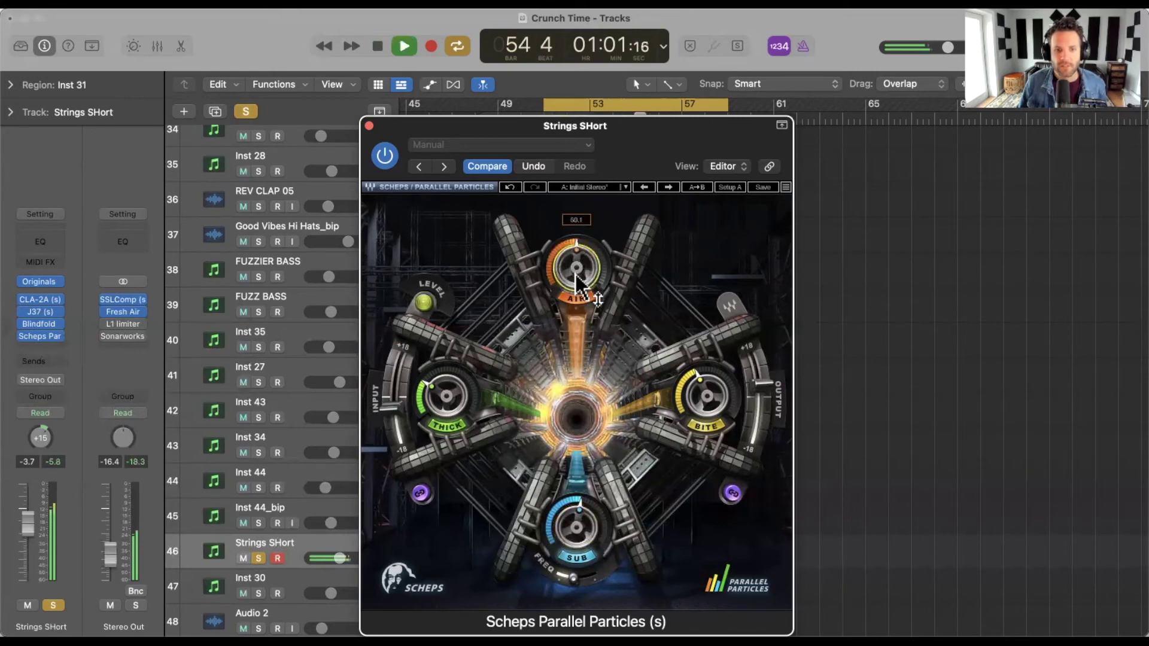
pyautogui.scroll(-5, 577, 285)
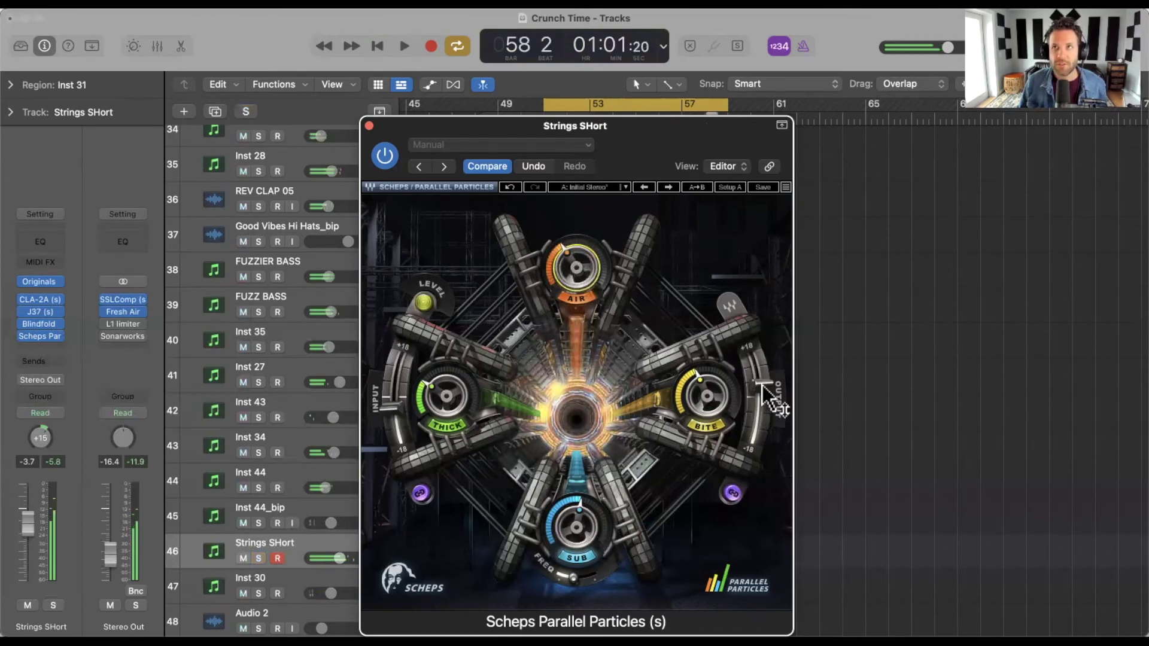
# - Lower the plug-in's Output level slightly against the full mix, then bypass the plug-in to compare and stop playback
pyautogui.press('space')
pyautogui.moveTo(764, 384); pyautogui.dragTo(762, 397)
pyautogui.press('space')
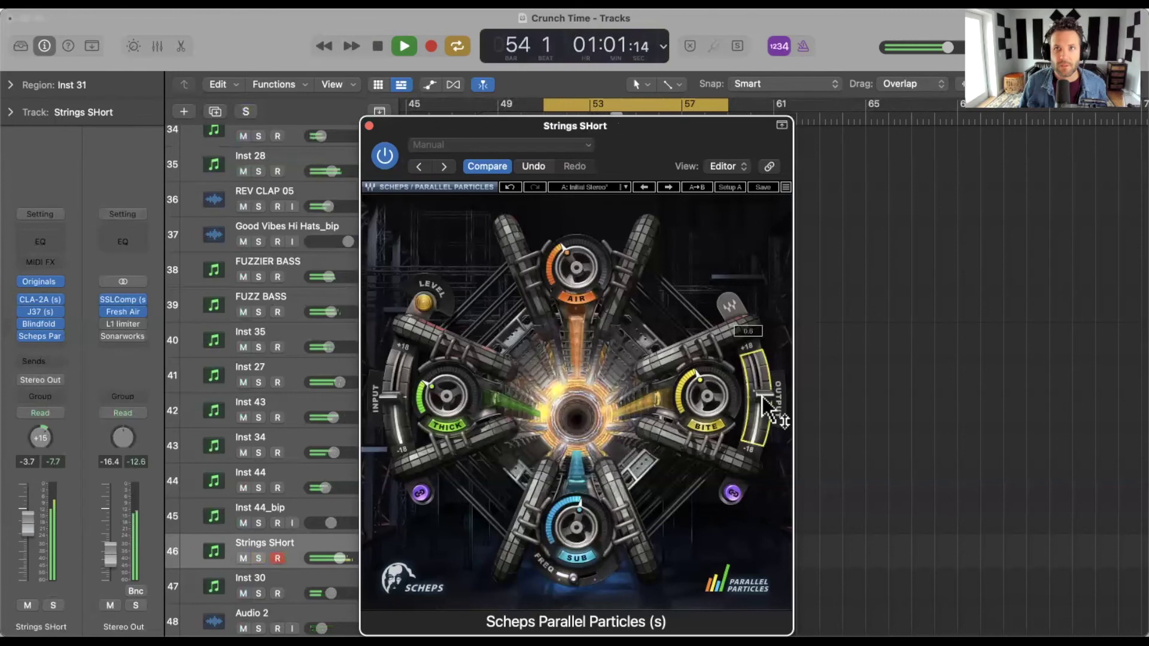
pyautogui.moveTo(762, 397); pyautogui.dragTo(763, 400)
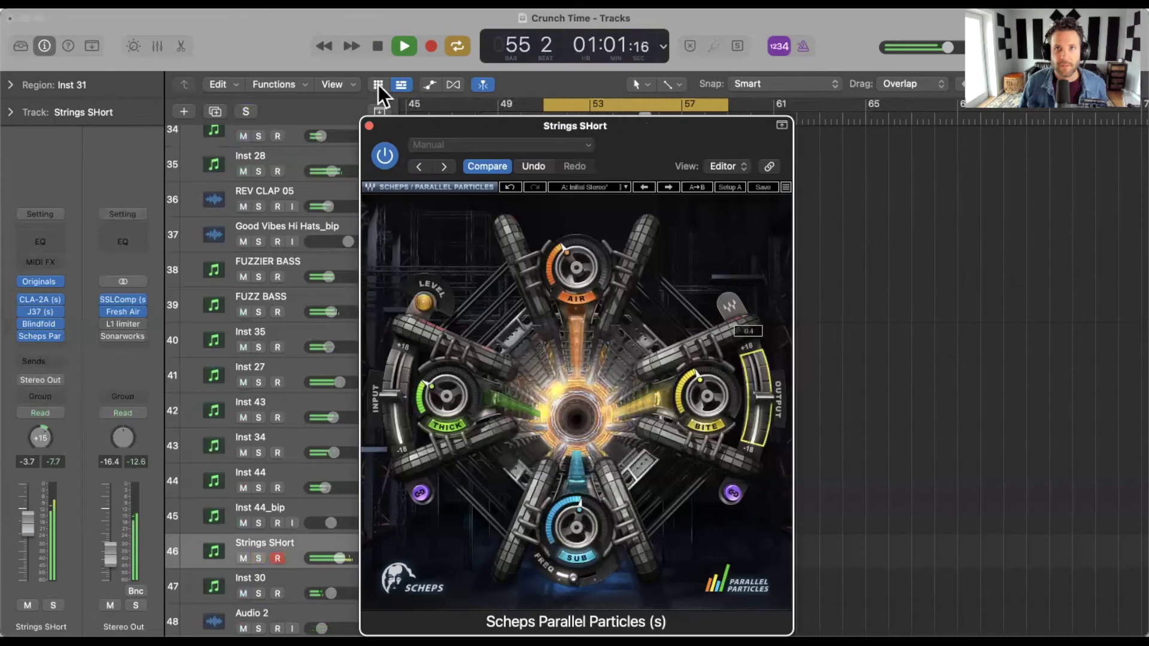
pyautogui.click(386, 155)
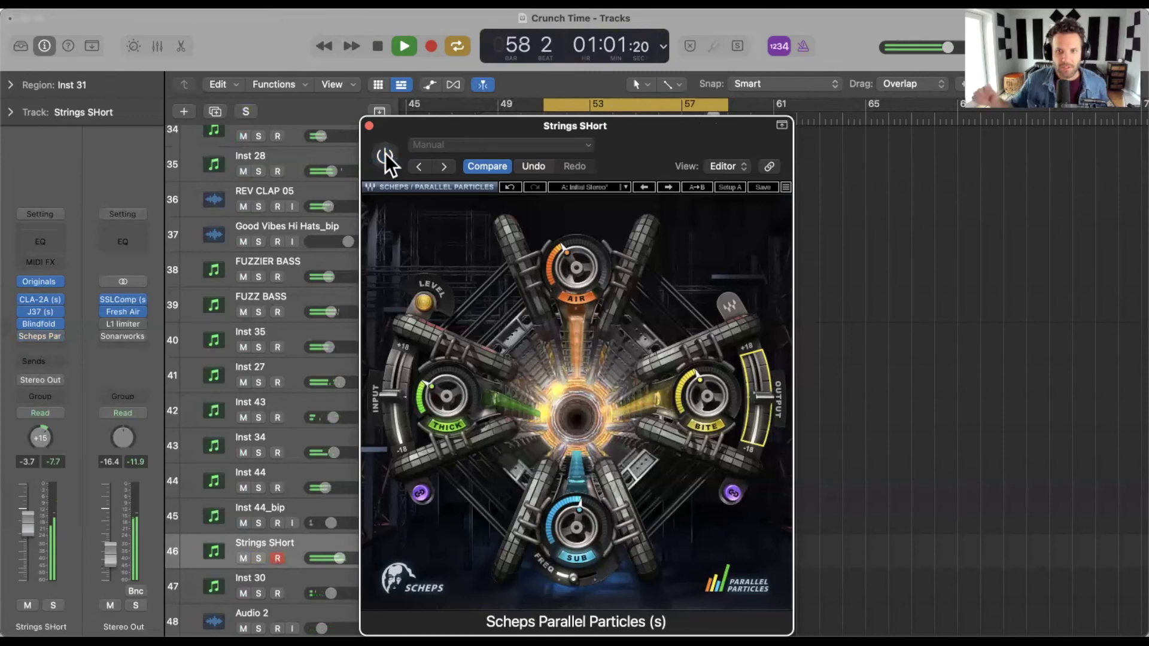
pyautogui.press('space')
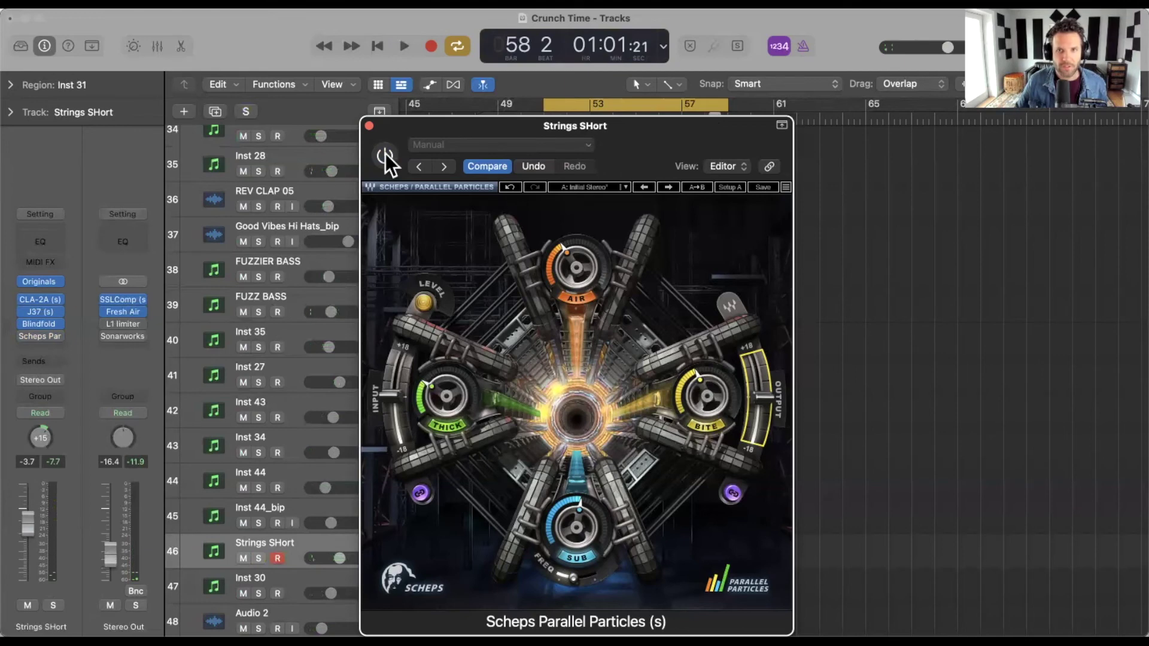
# - Solo Strings SHort, lower the plug-in's Output level further during playback, and re-enable the plug-in
pyautogui.press('s')
pyautogui.press('space')
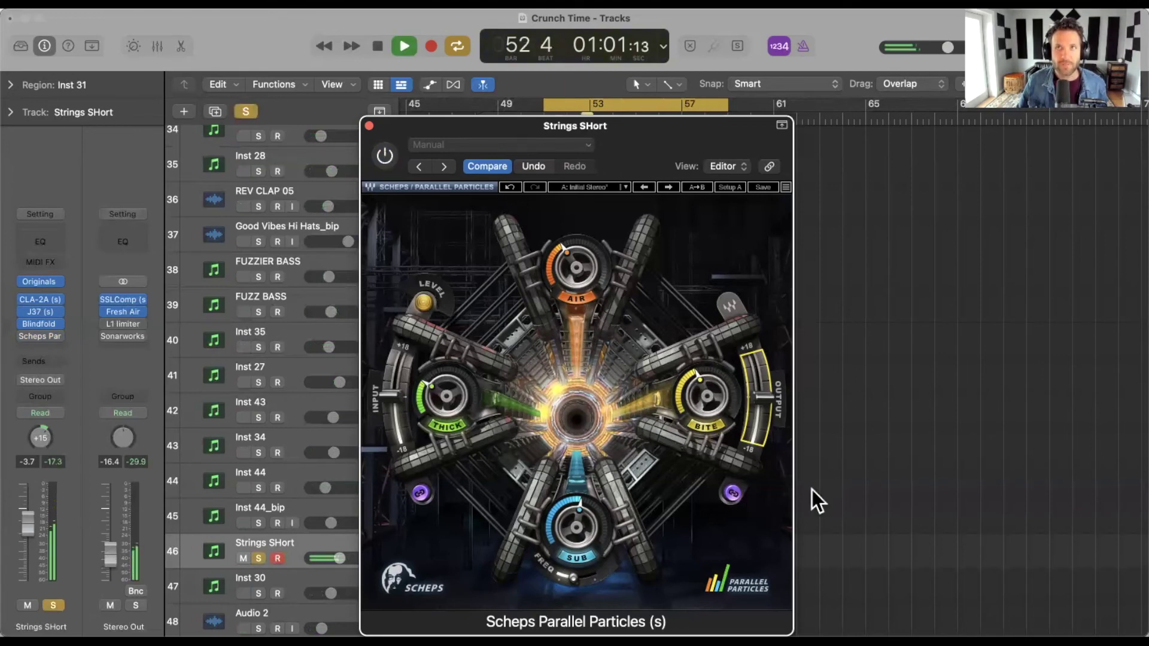
pyautogui.moveTo(766, 413); pyautogui.dragTo(766, 425)
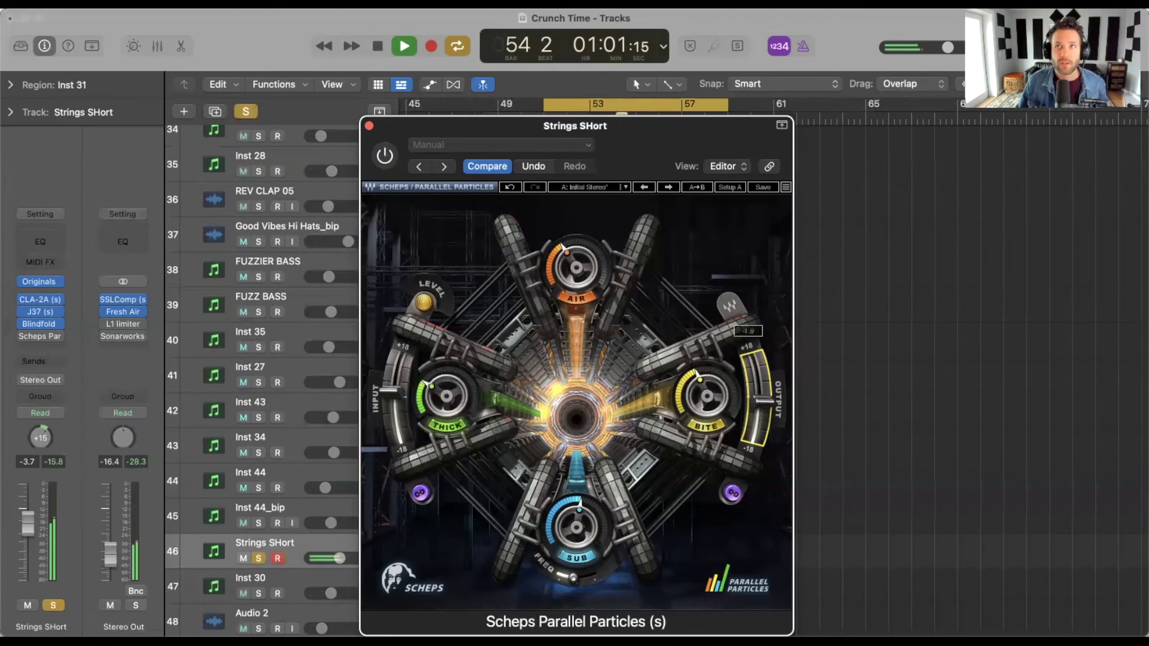
pyautogui.click(383, 157)
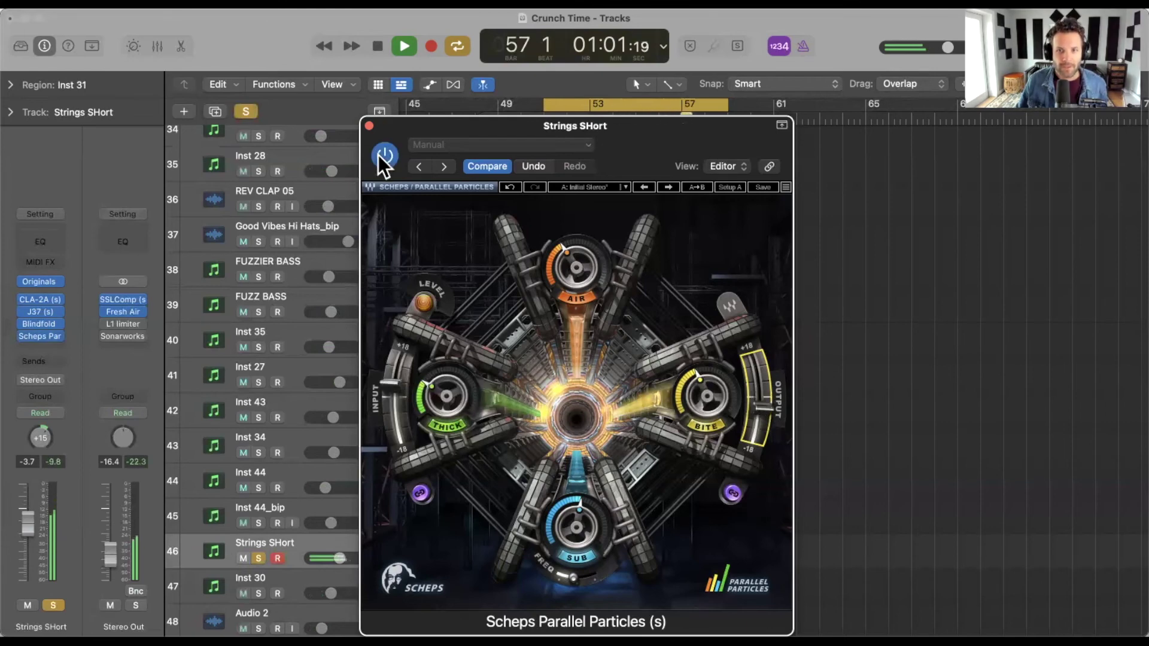
pyautogui.press('space')
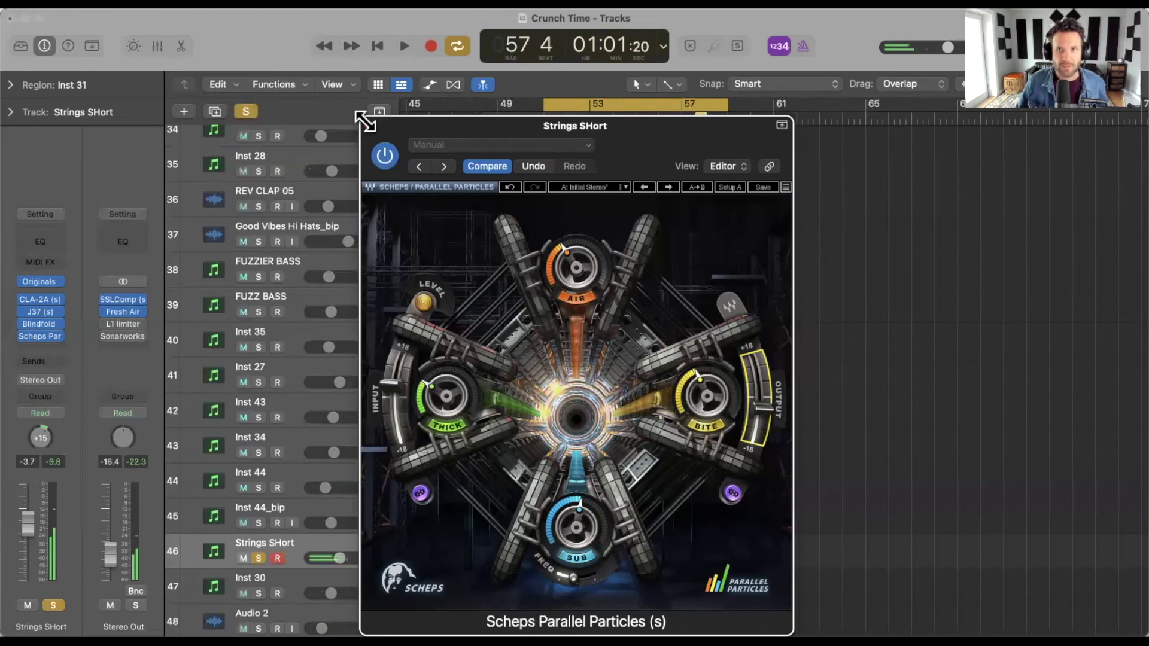
# - Close the plug-in window, clear the solo, and play the full mix briefly to hear the processed strings in context
pyautogui.click(369, 124)
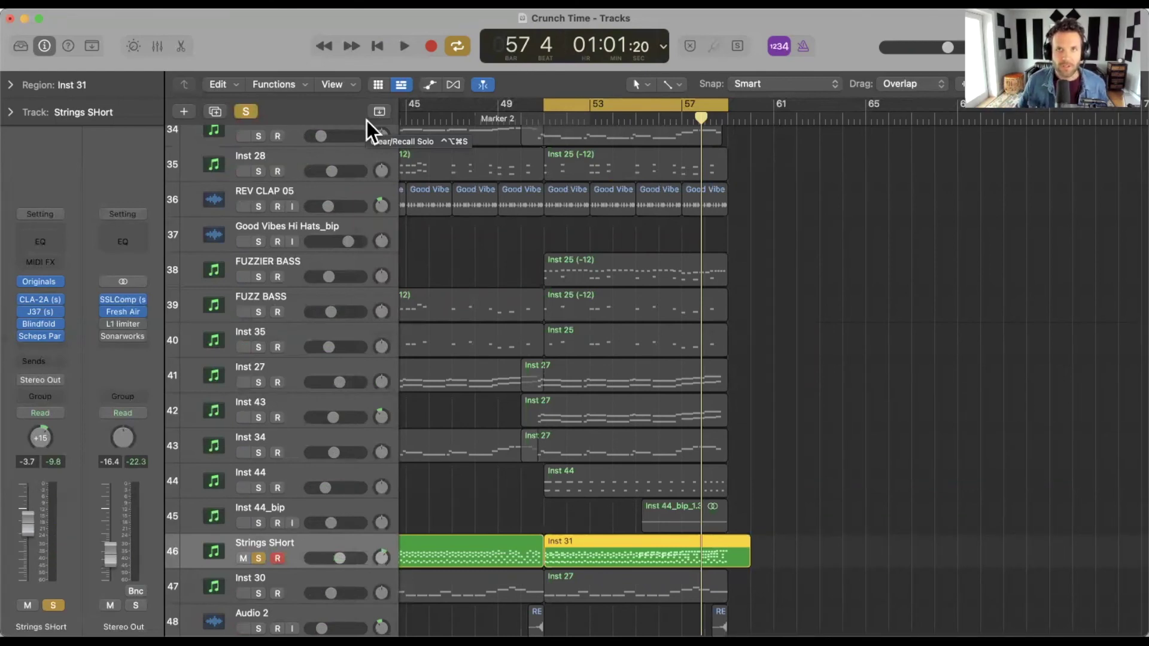
pyautogui.click(367, 120)
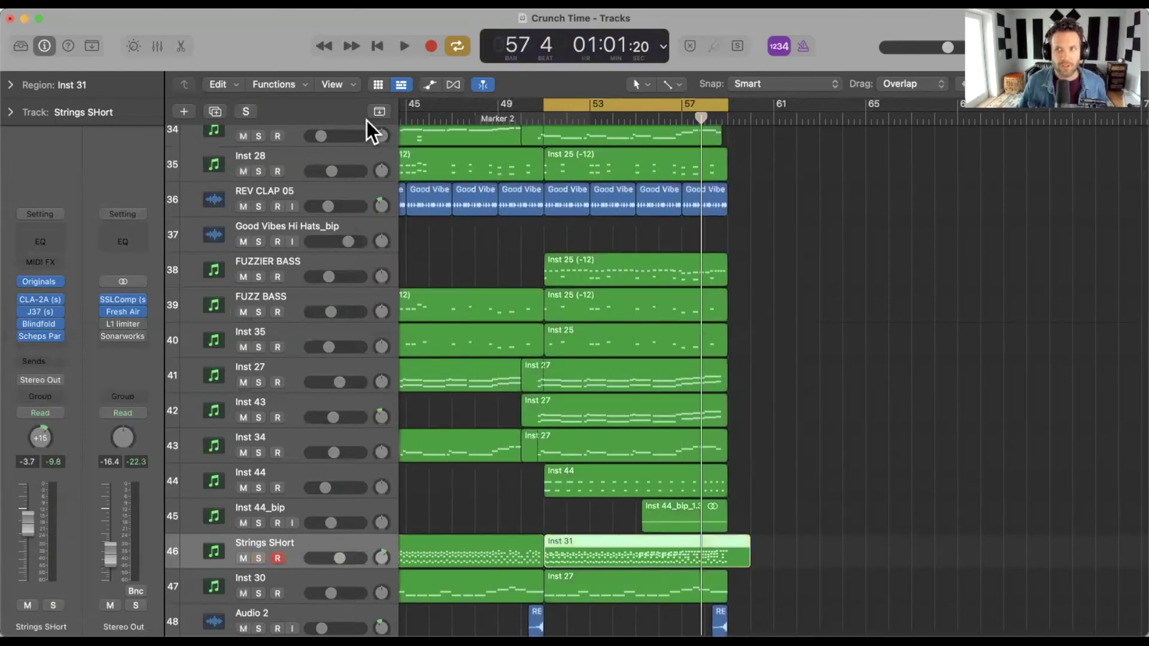
pyautogui.press('space')
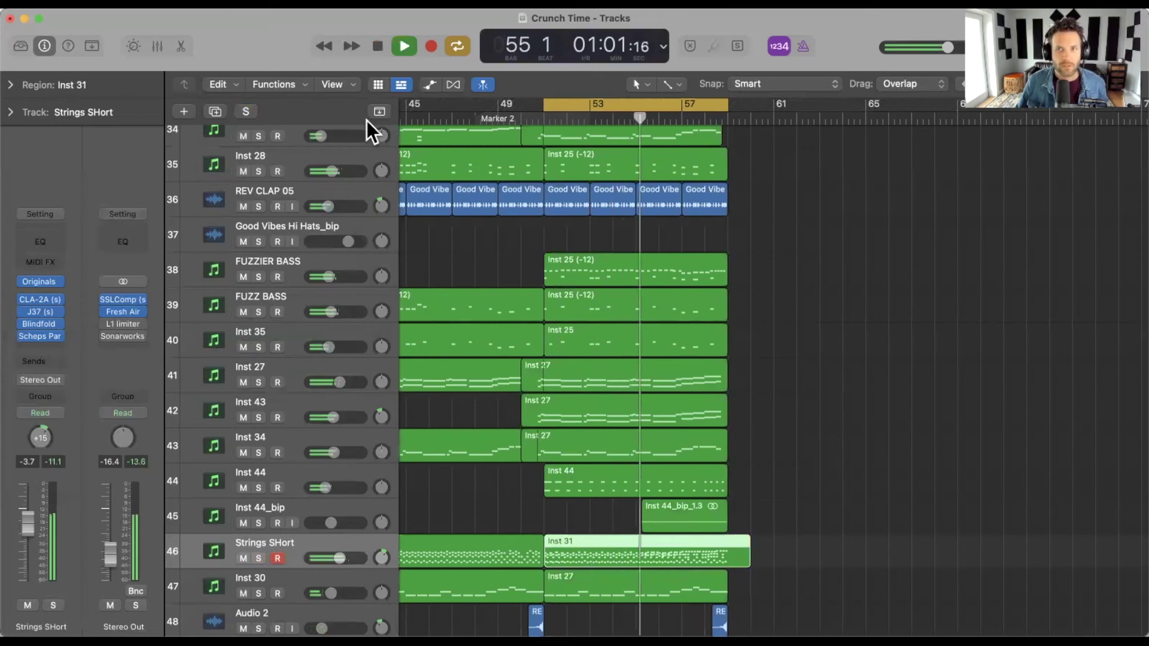
pyautogui.press('space')
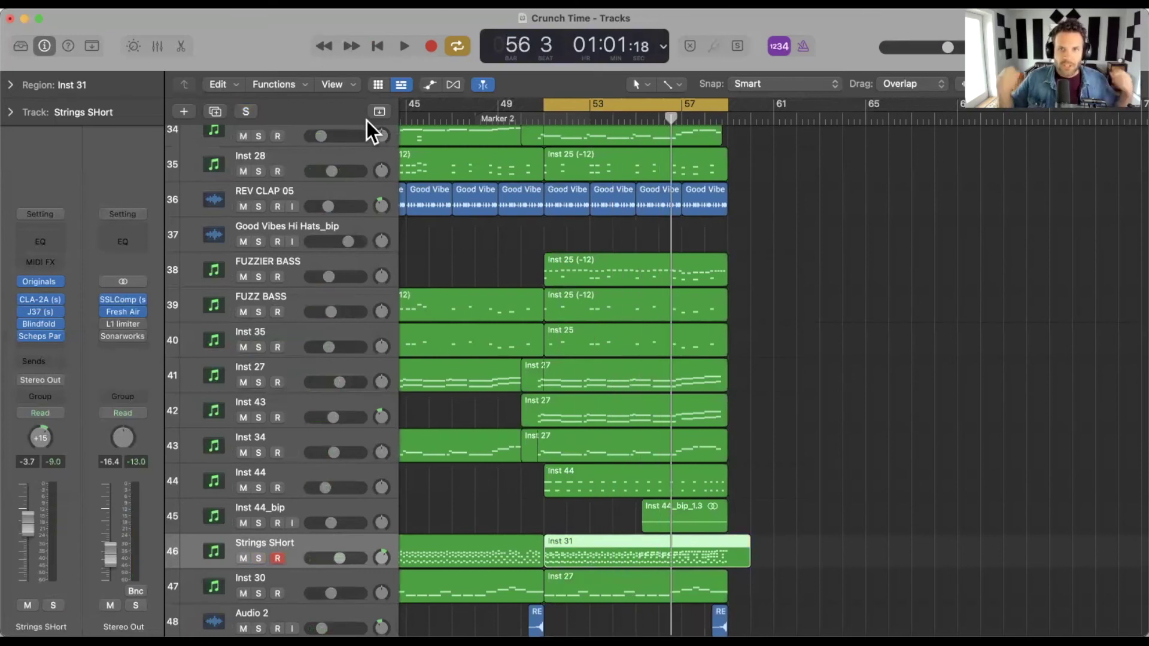